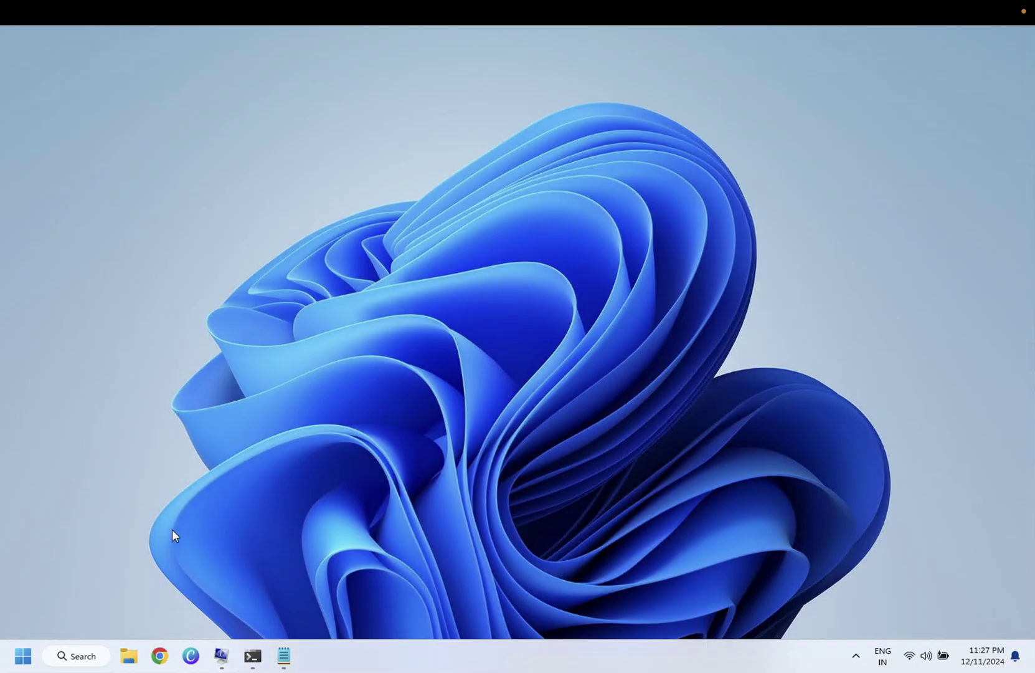
Open Add or remove programs via an 'add' search and Programs and Features via appwiz.cpl, returning to Installed apps.
click(84, 651)
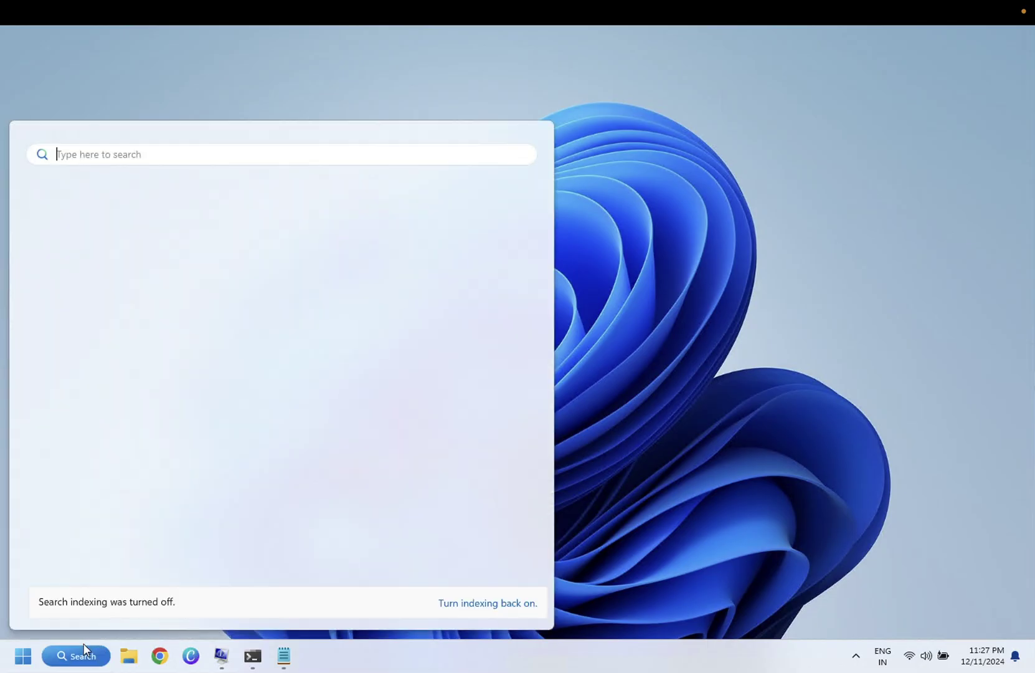
text(add)
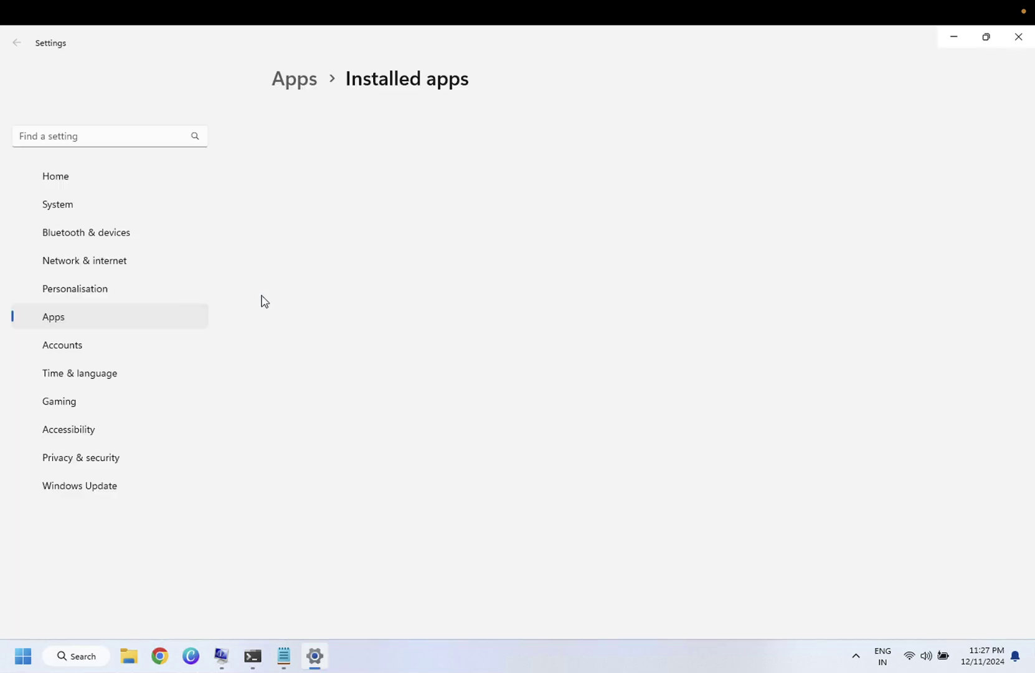
key(super+r)
text(app)
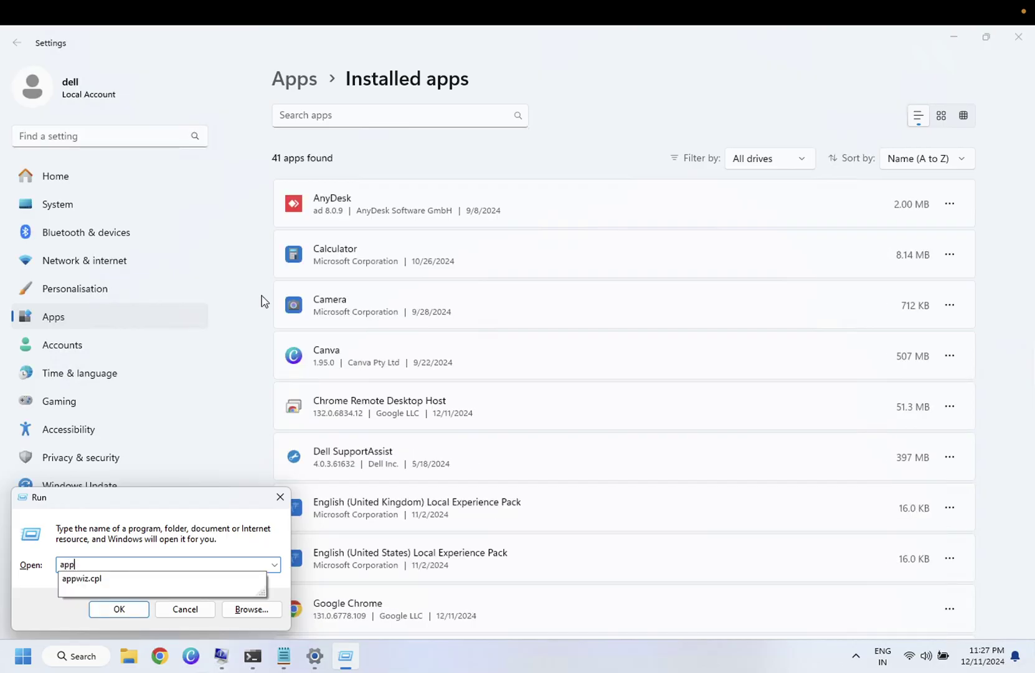
key(Down)
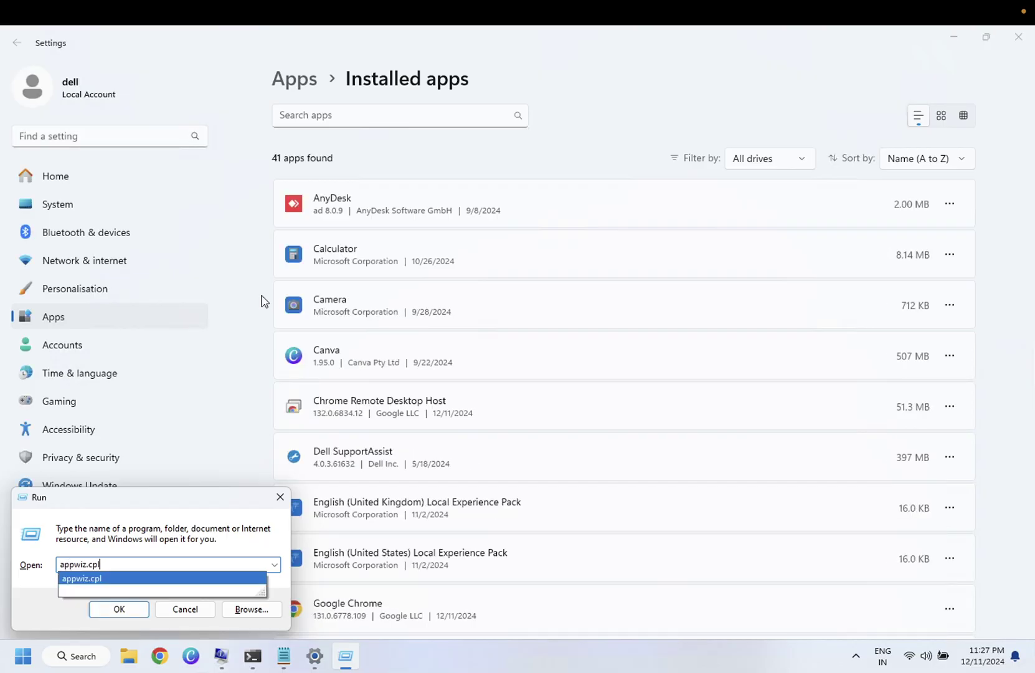
key(Return)
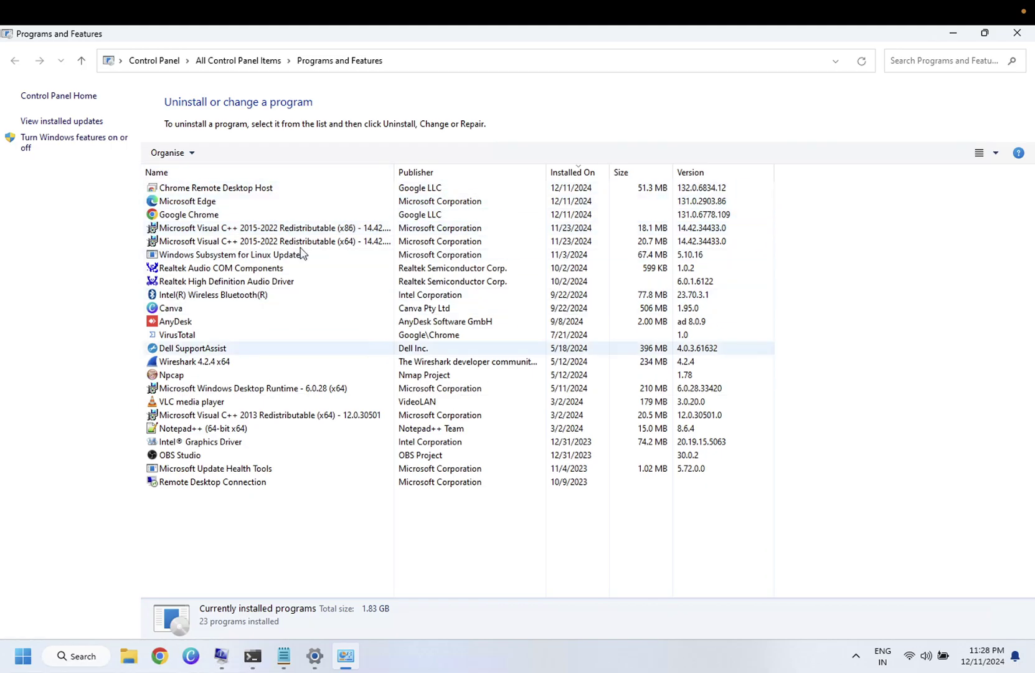
click(314, 655)
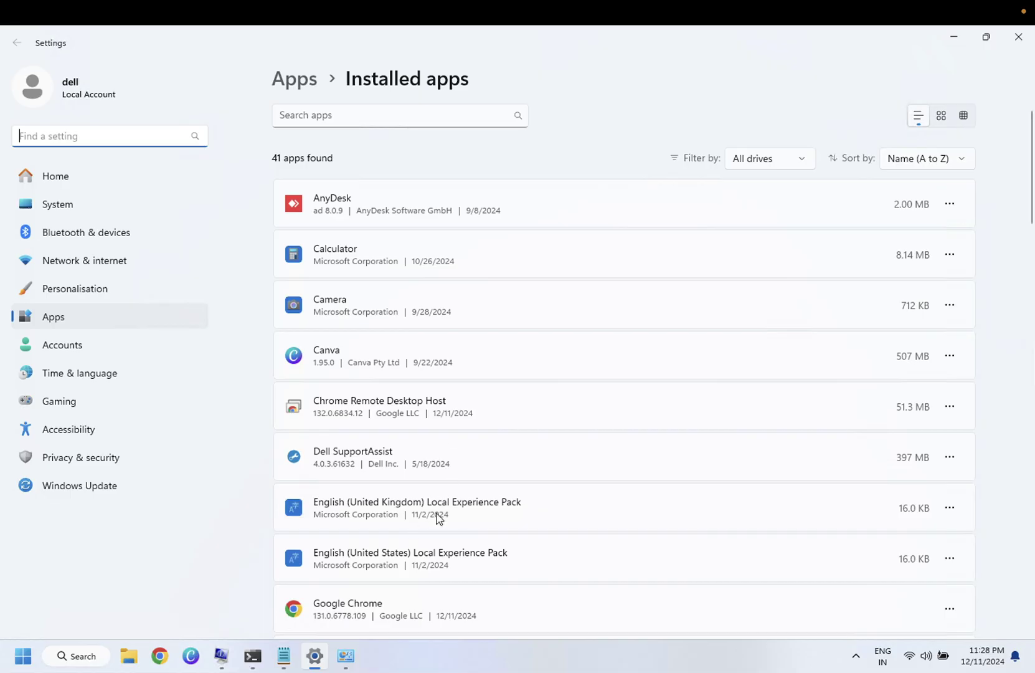
Uninstall Dell SupportAssist from the Installed apps list and confirm the removal.
scroll(438, 517, down, 2)
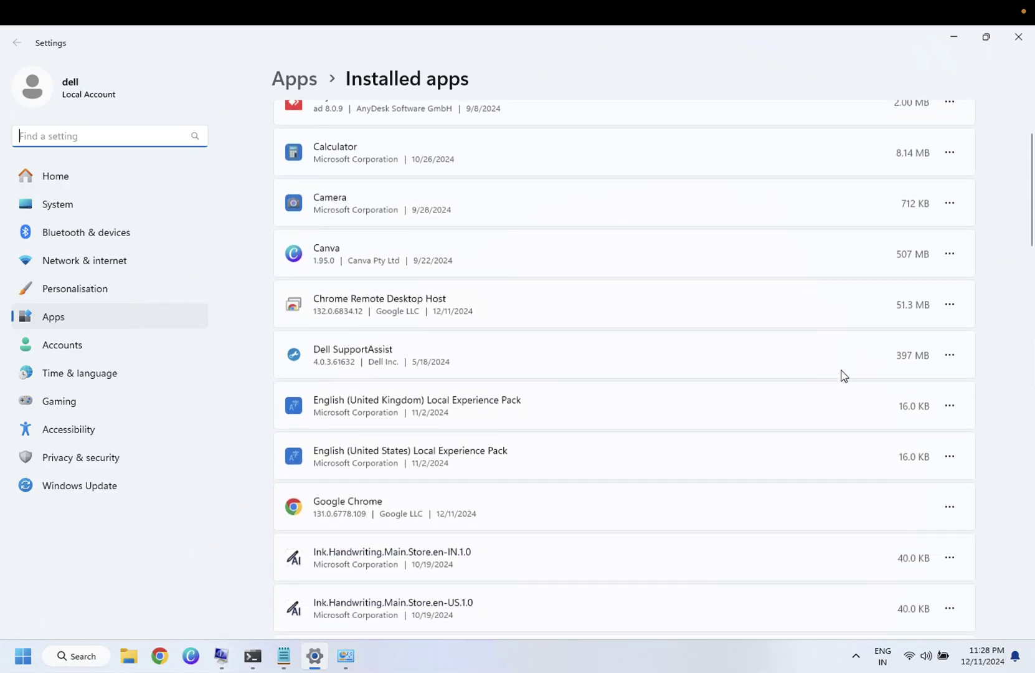
click(949, 355)
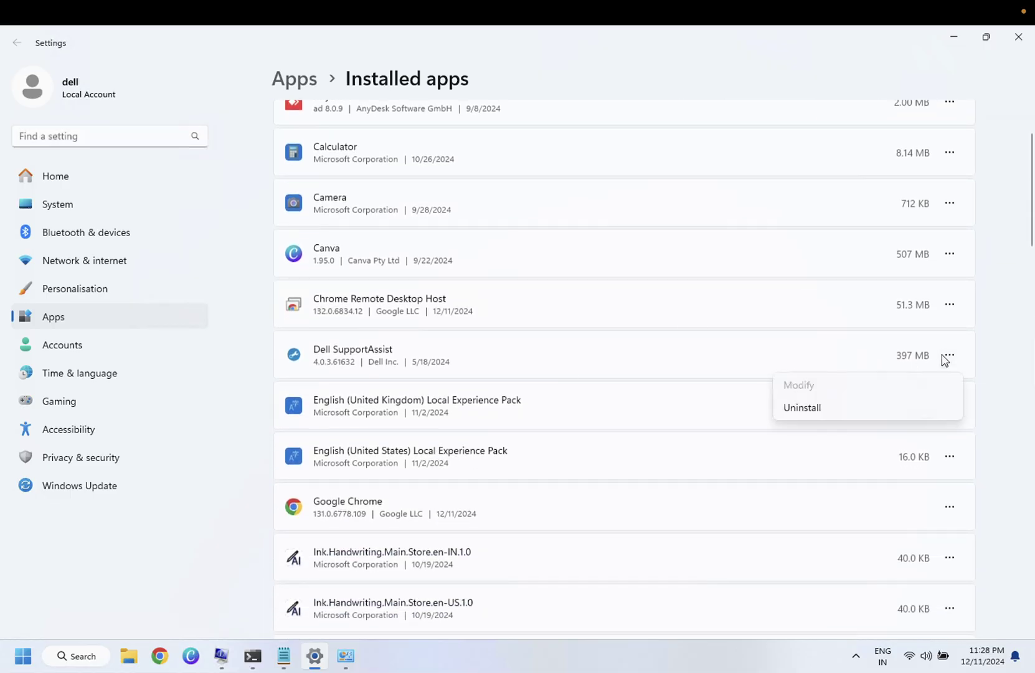
click(802, 408)
click(929, 428)
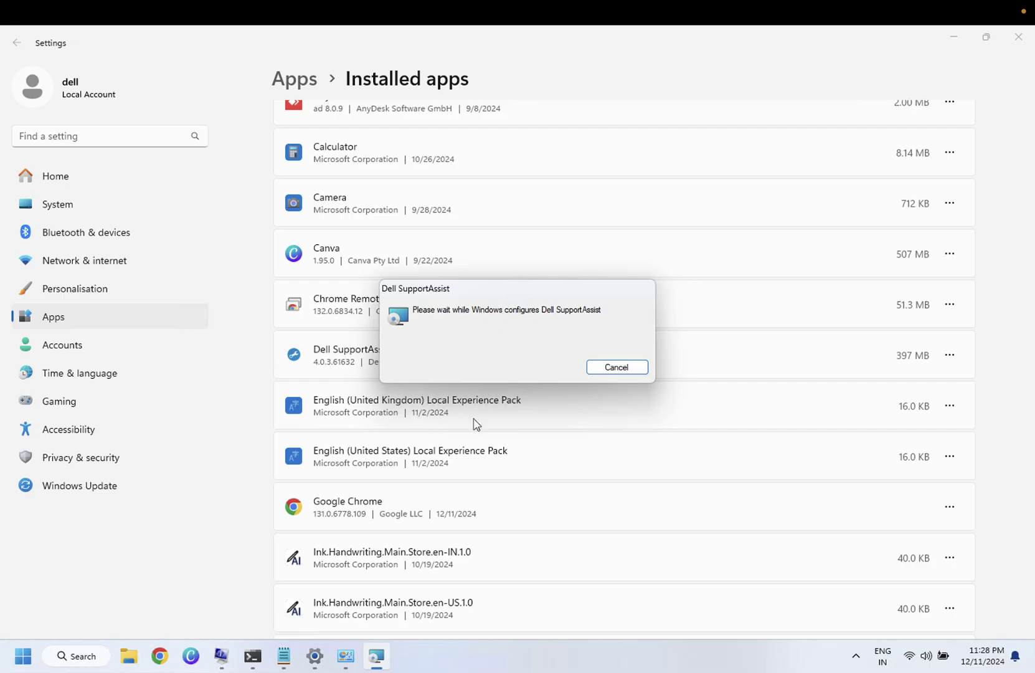
Scroll through the remaining installed apps, then switch to the Programs and Features window.
scroll(450, 490, down, 2)
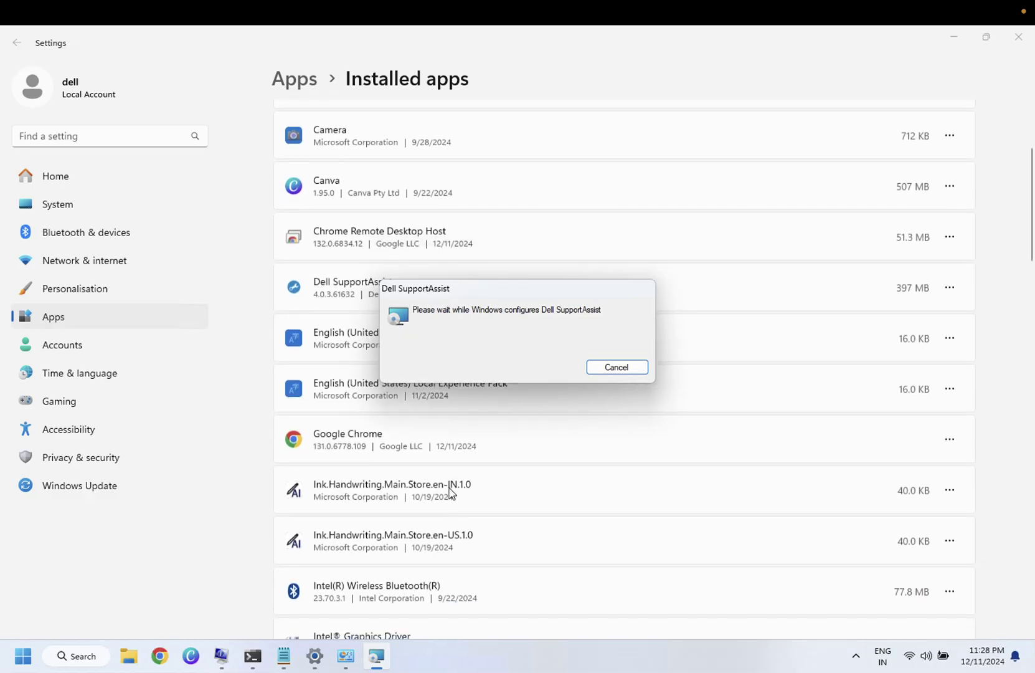
scroll(449, 491, down, 3)
scroll(450, 491, down, 2)
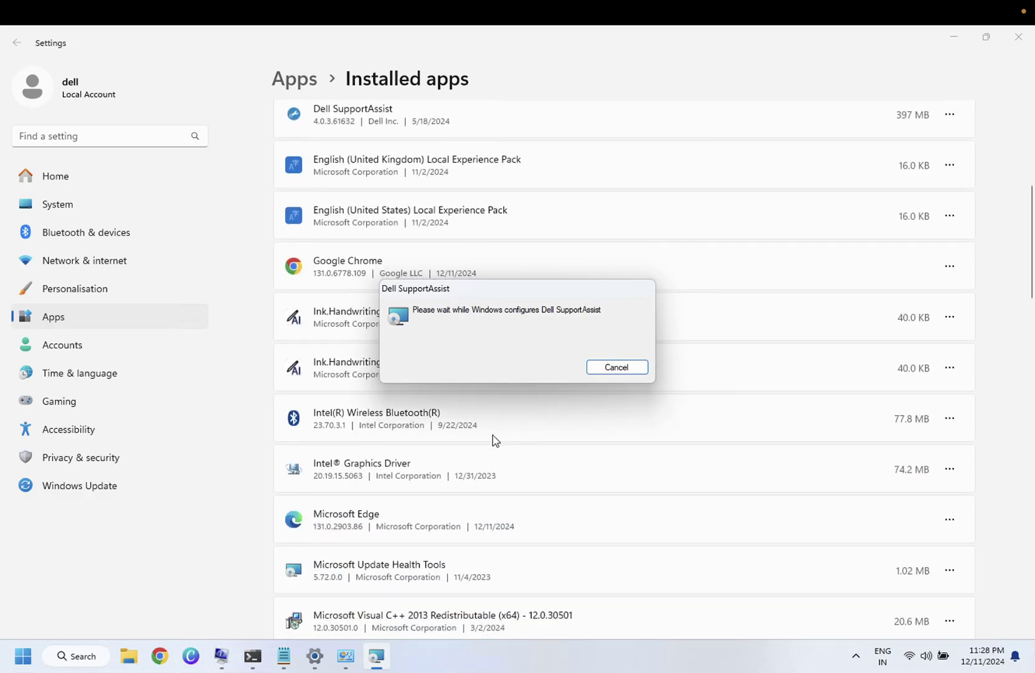
scroll(494, 441, down, 5)
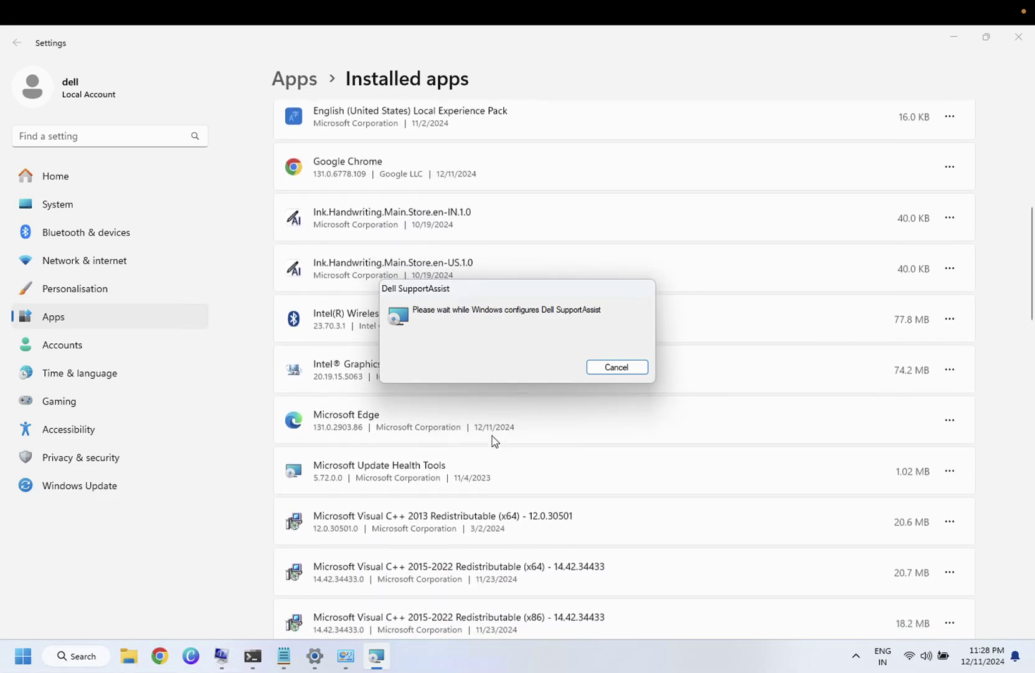
scroll(492, 439, down, 4)
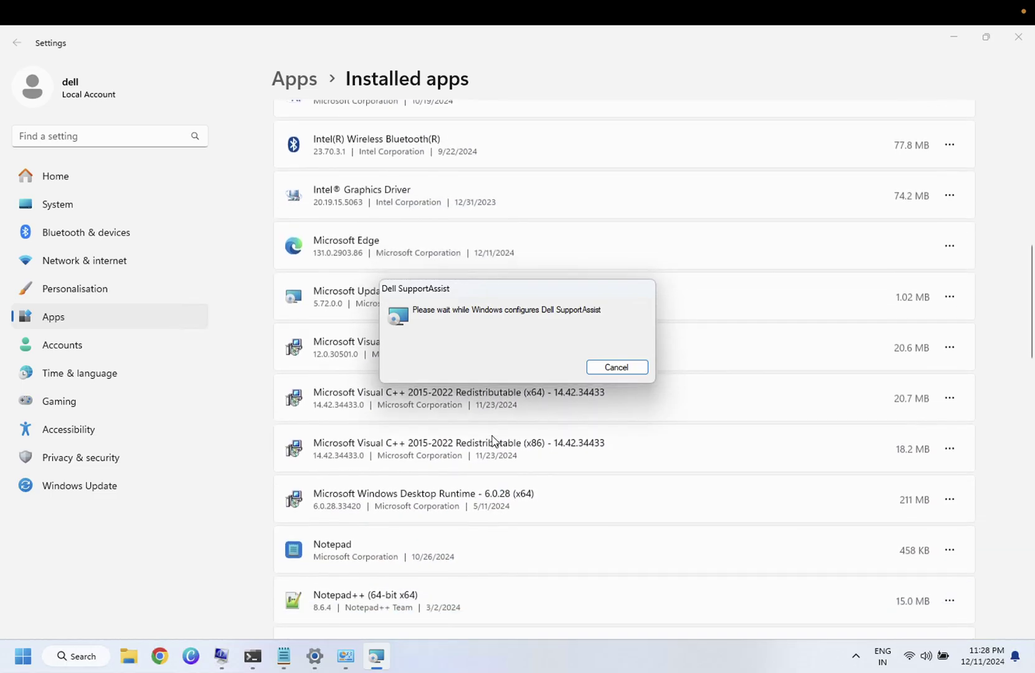
scroll(492, 439, down, 4)
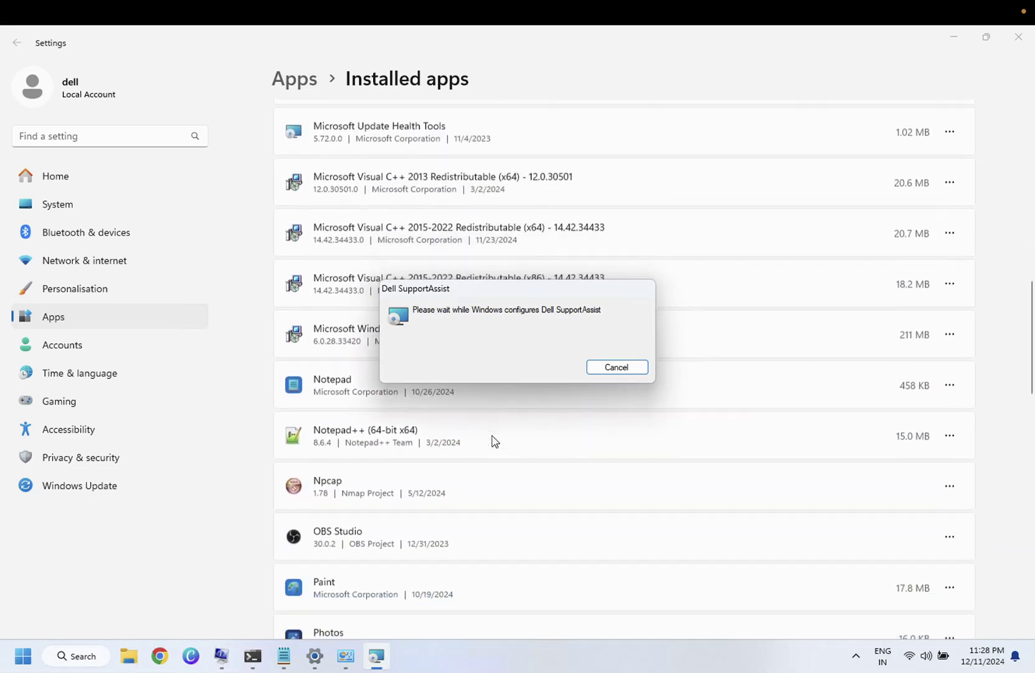
scroll(492, 439, down, 8)
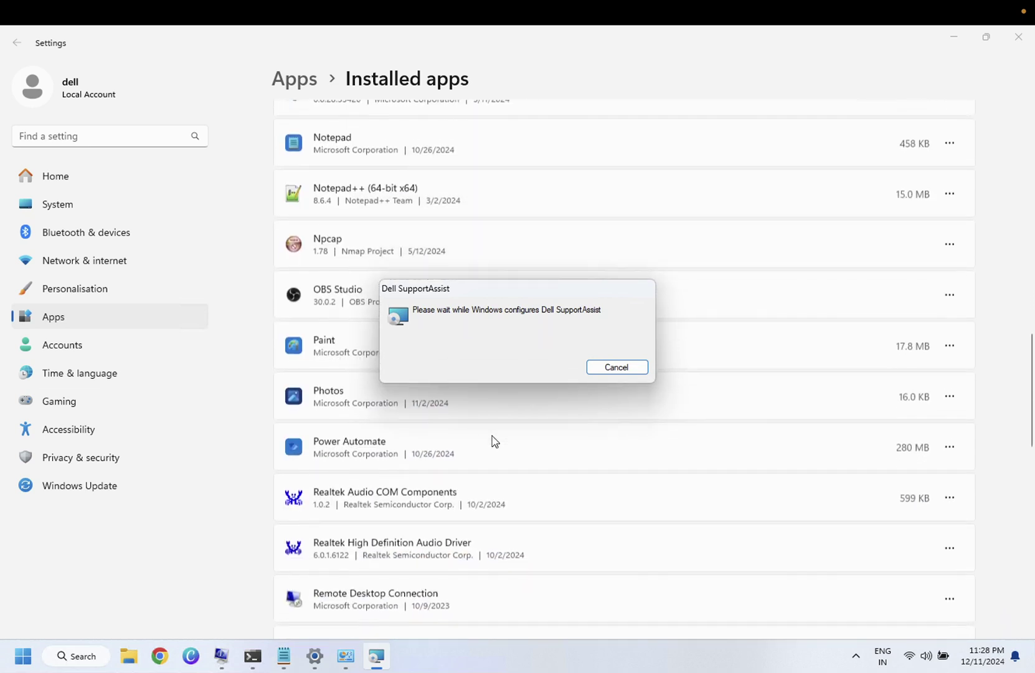
scroll(491, 438, down, 8)
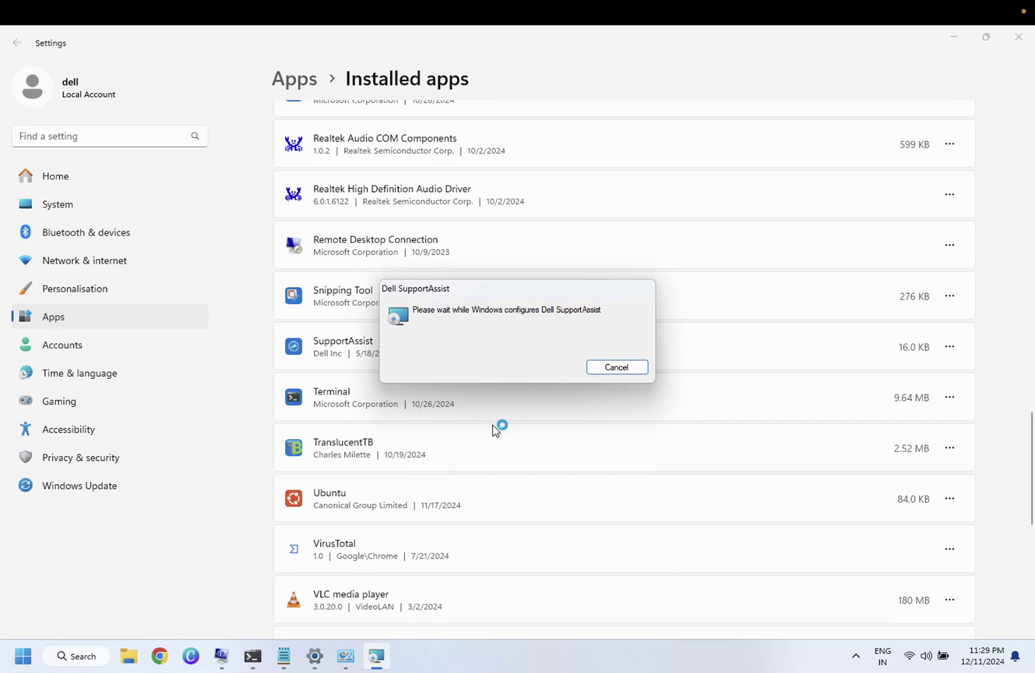
scroll(512, 394, down, 1)
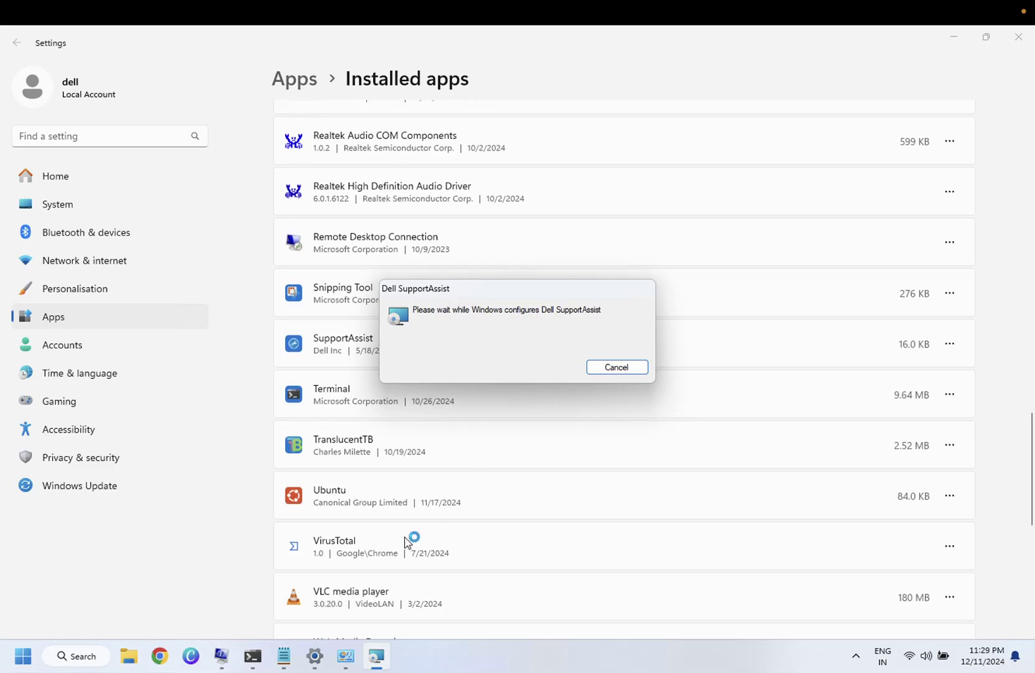
scroll(430, 505, down, 5)
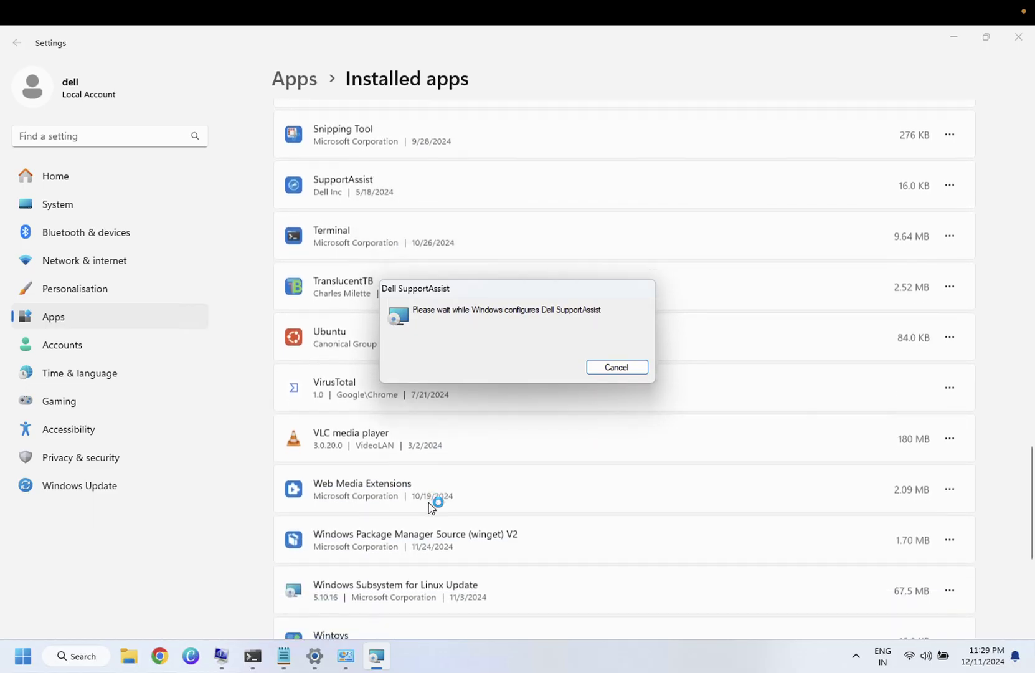
scroll(428, 506, down, 2)
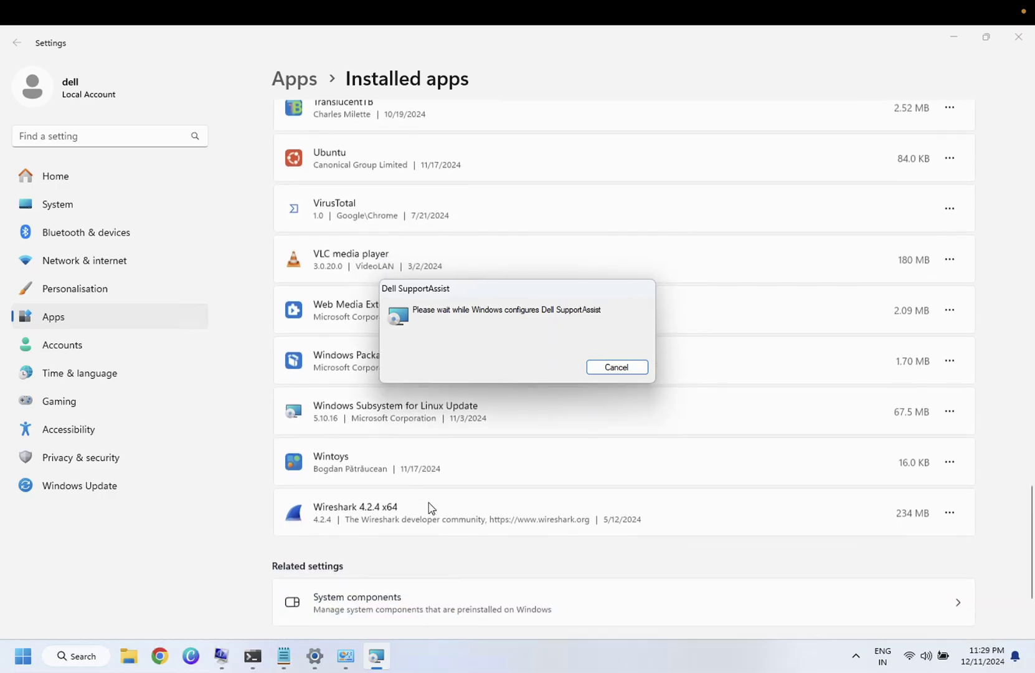
scroll(429, 506, down, 3)
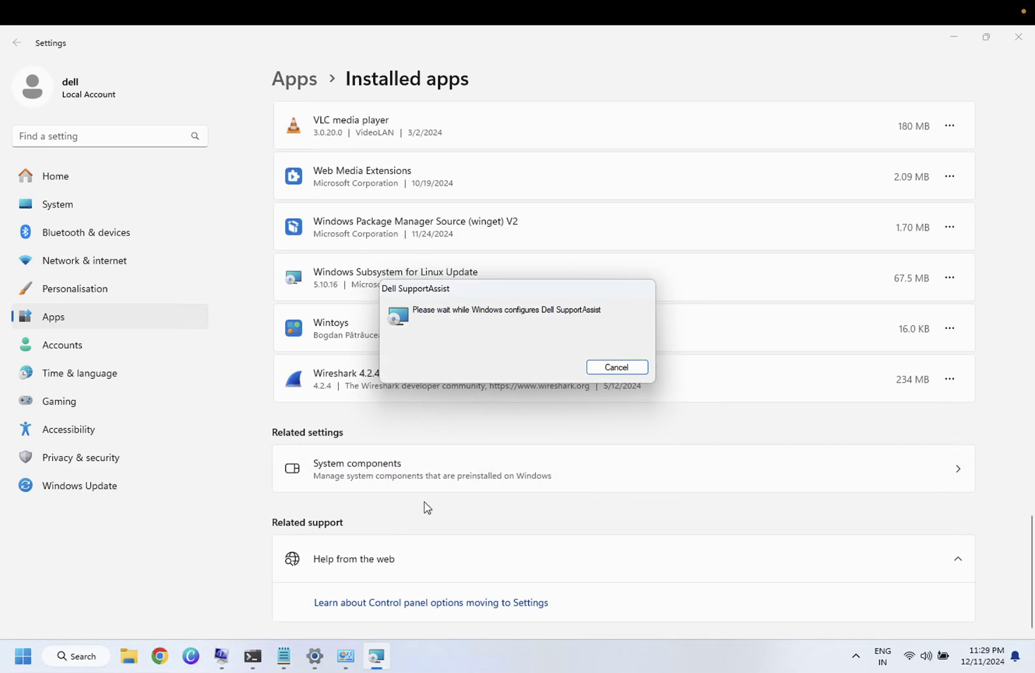
scroll(493, 222, up, 20)
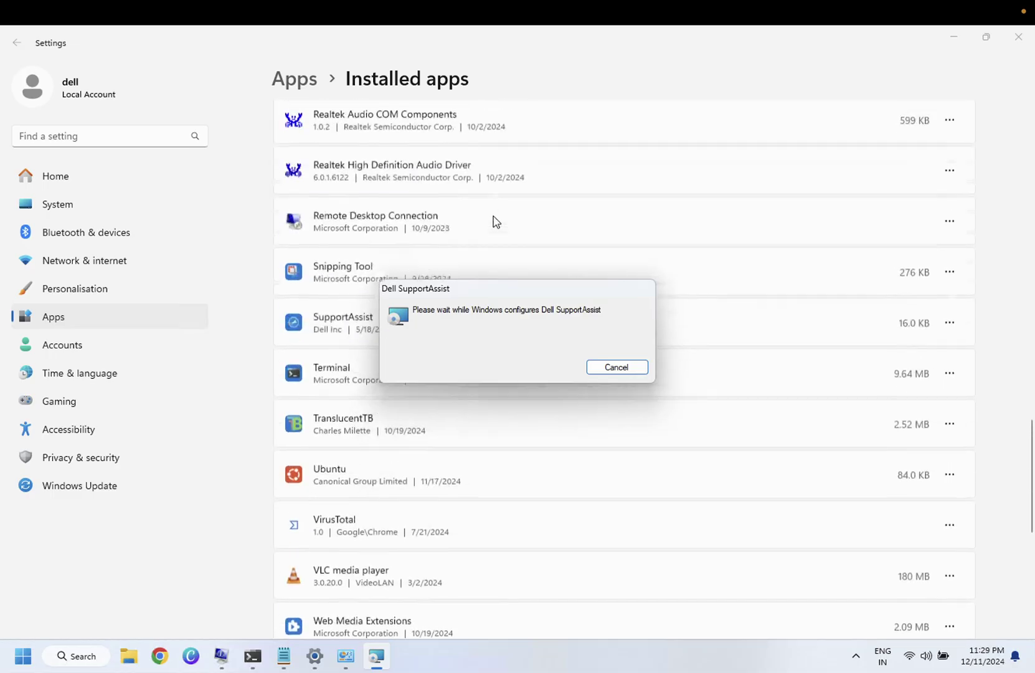
scroll(495, 221, up, 2)
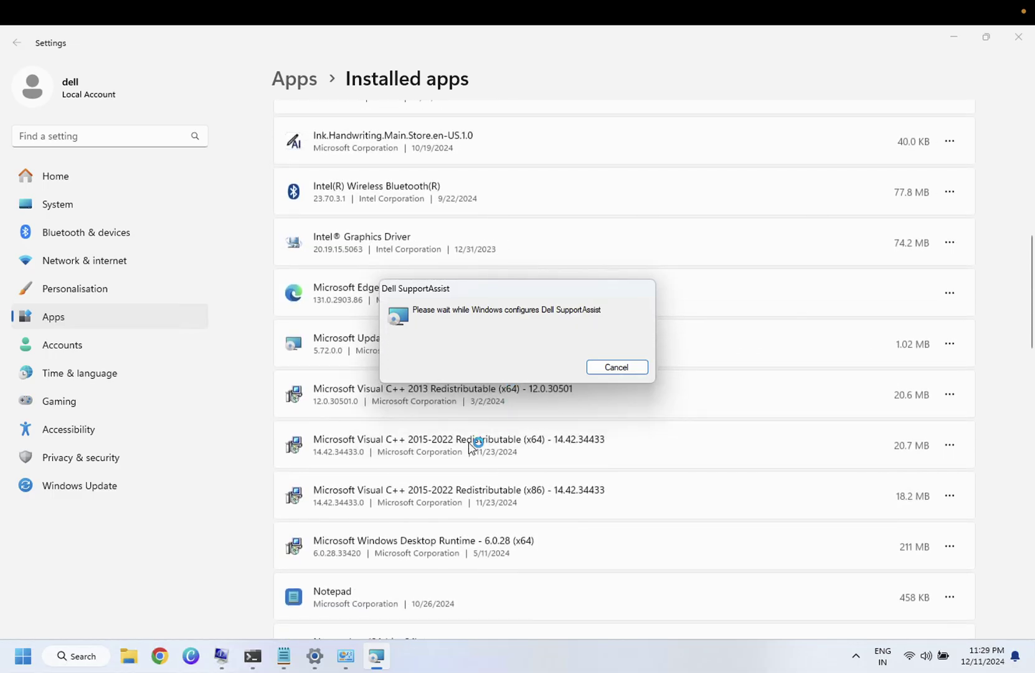
click(348, 661)
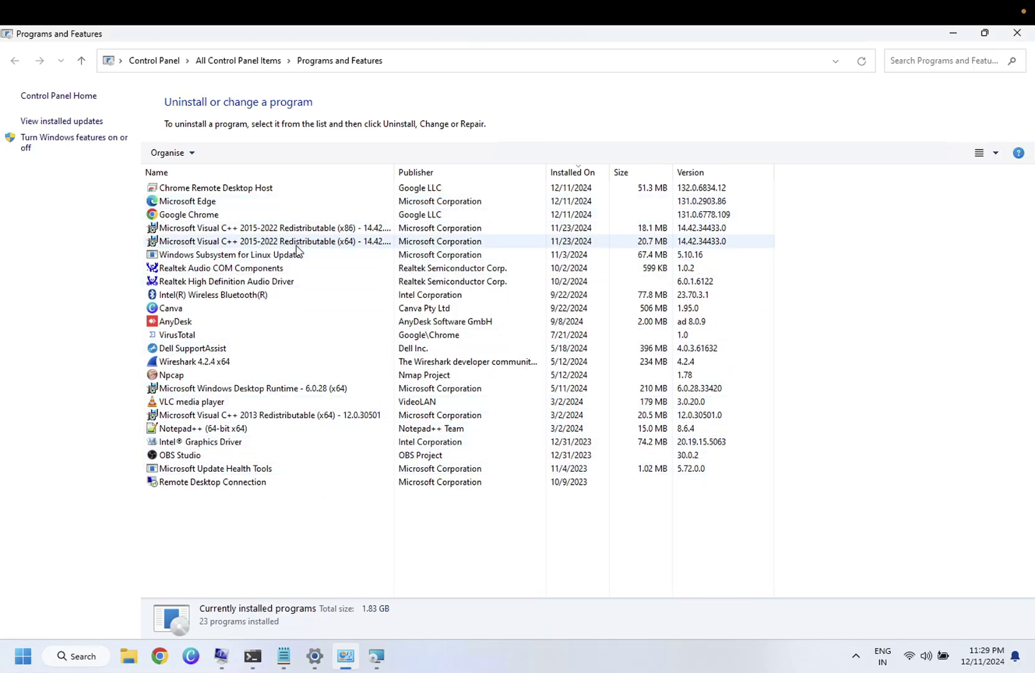
Close Programs and Features and minimize Settings so the Dell SupportAssist setup dialog is visible.
click(315, 659)
scroll(435, 411, down, 3)
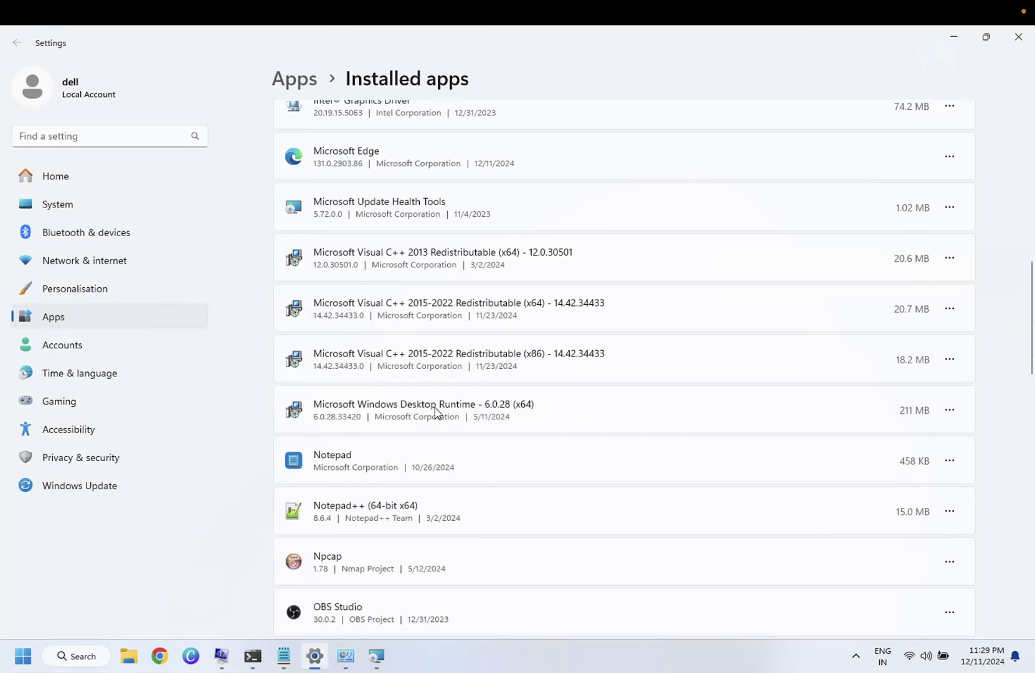
scroll(435, 411, down, 15)
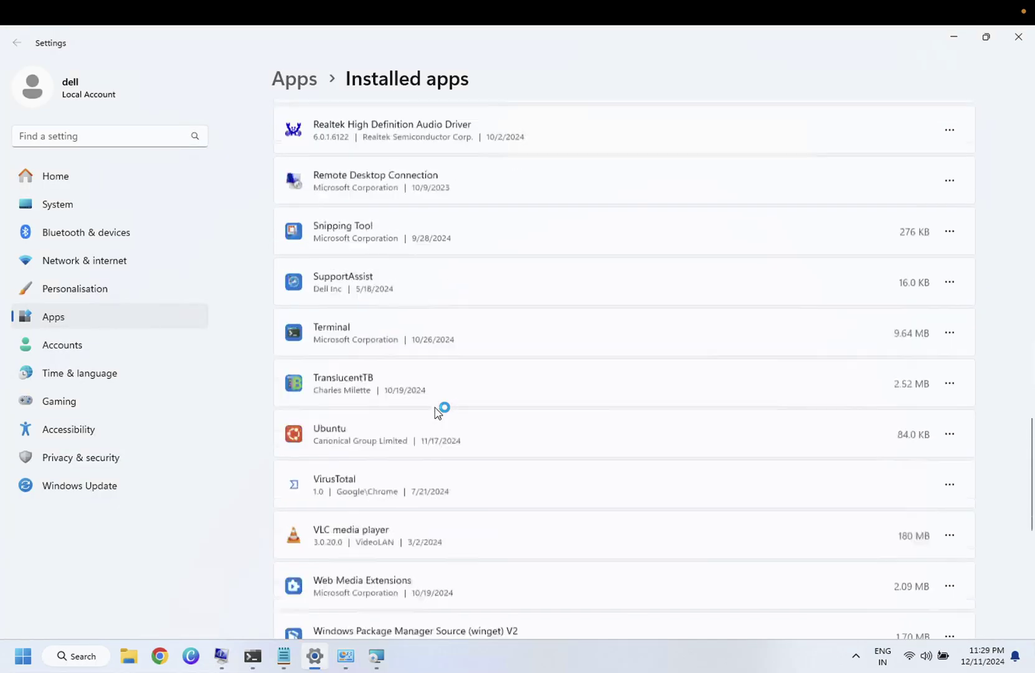
scroll(439, 411, down, 3)
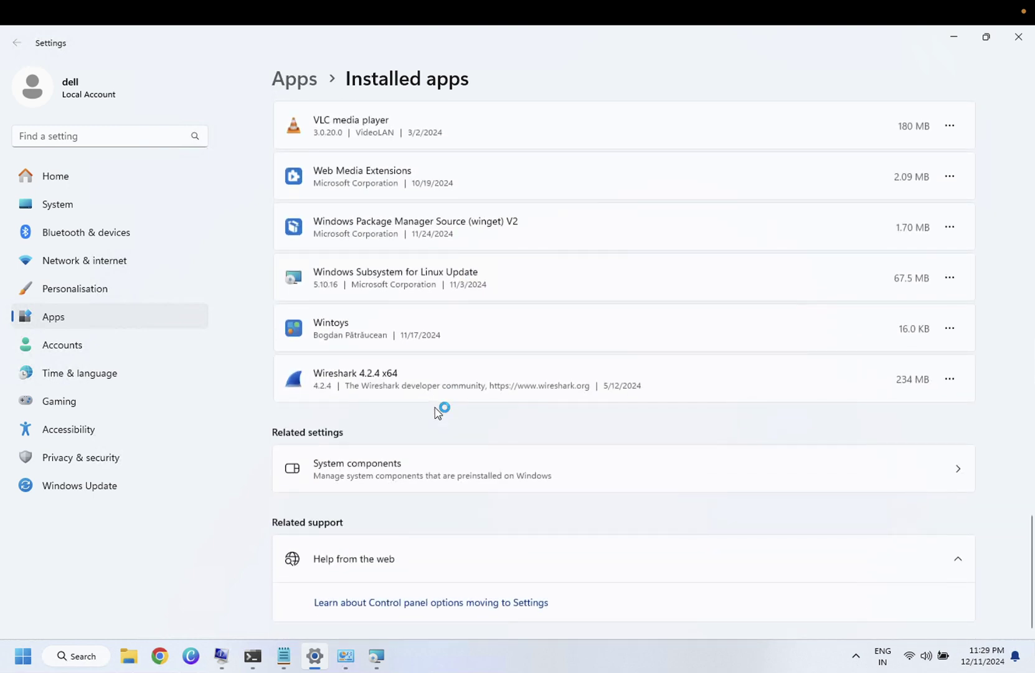
click(396, 599)
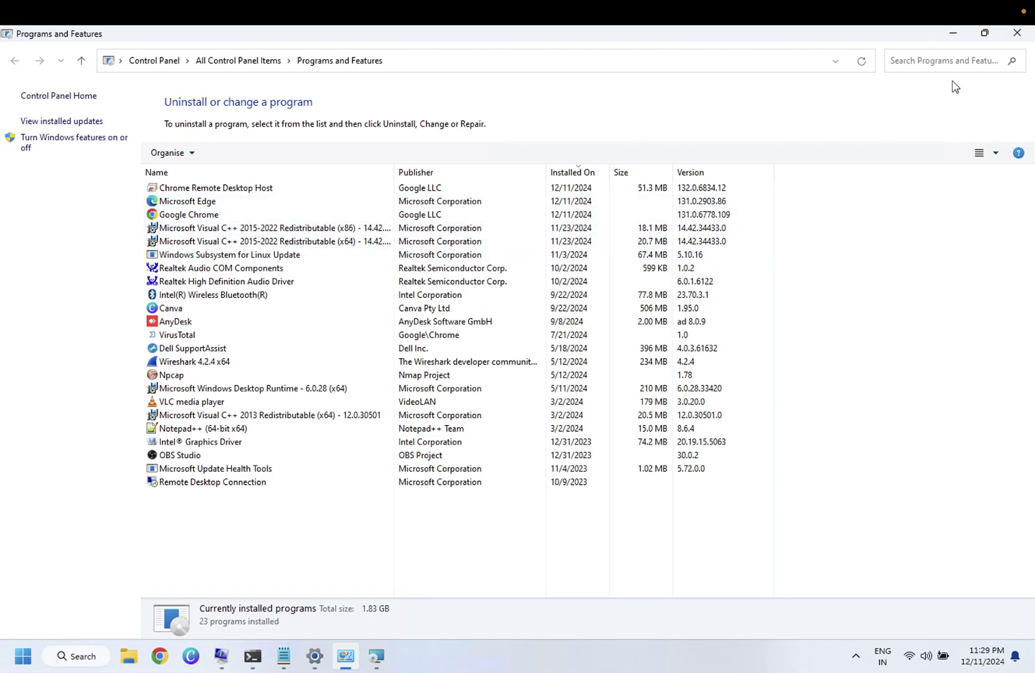
click(1017, 33)
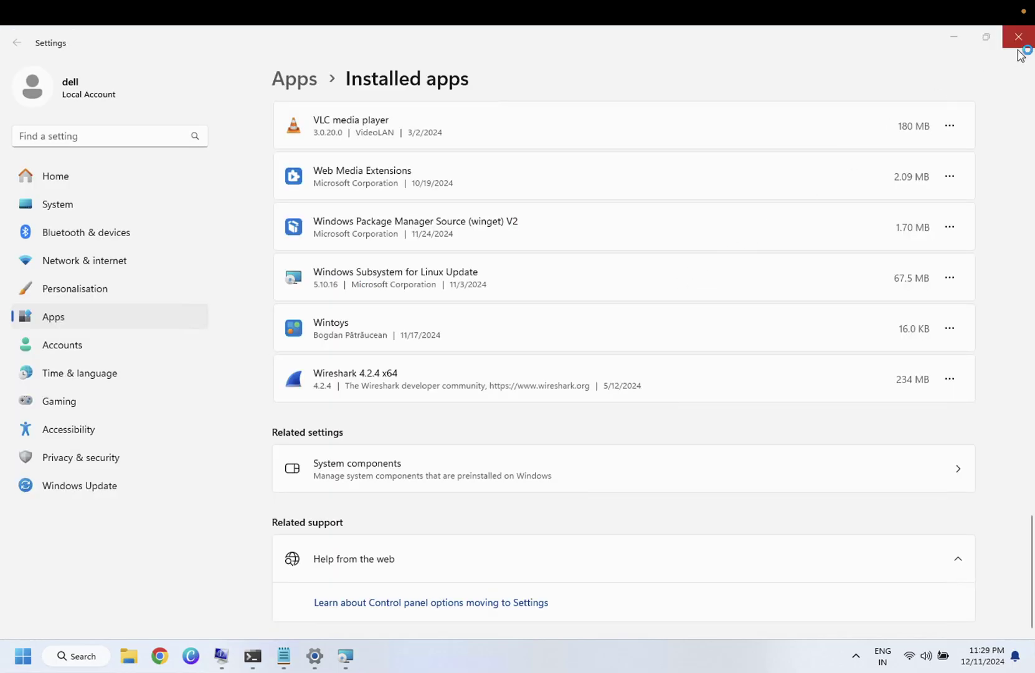
click(954, 38)
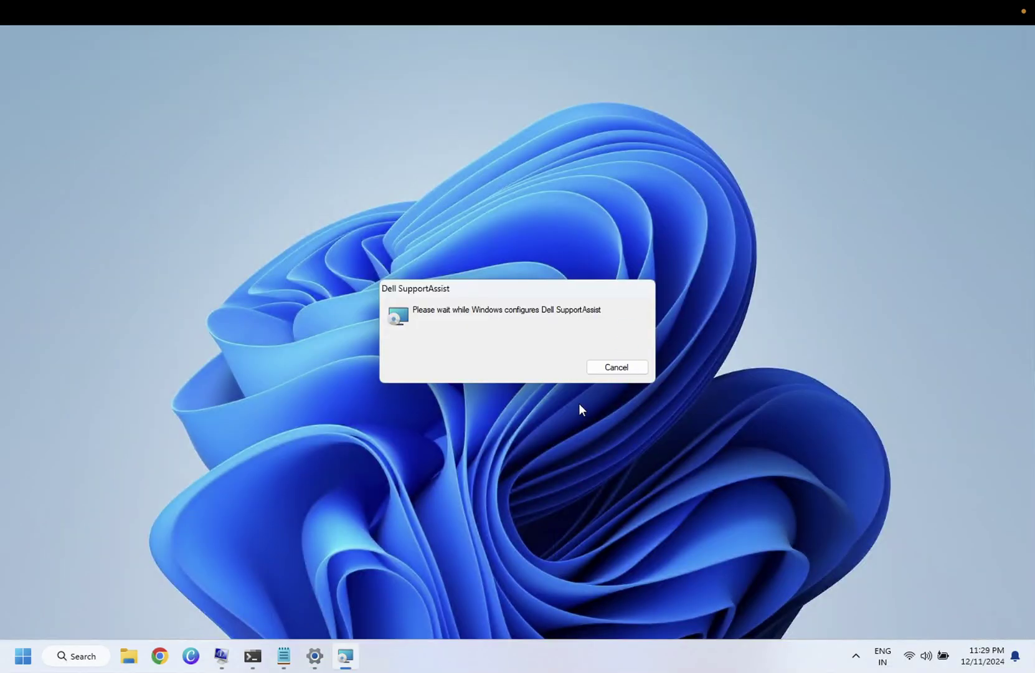
Open Task Manager from the taskbar, maximized, on the Startup apps page.
right_click(465, 657)
click(539, 609)
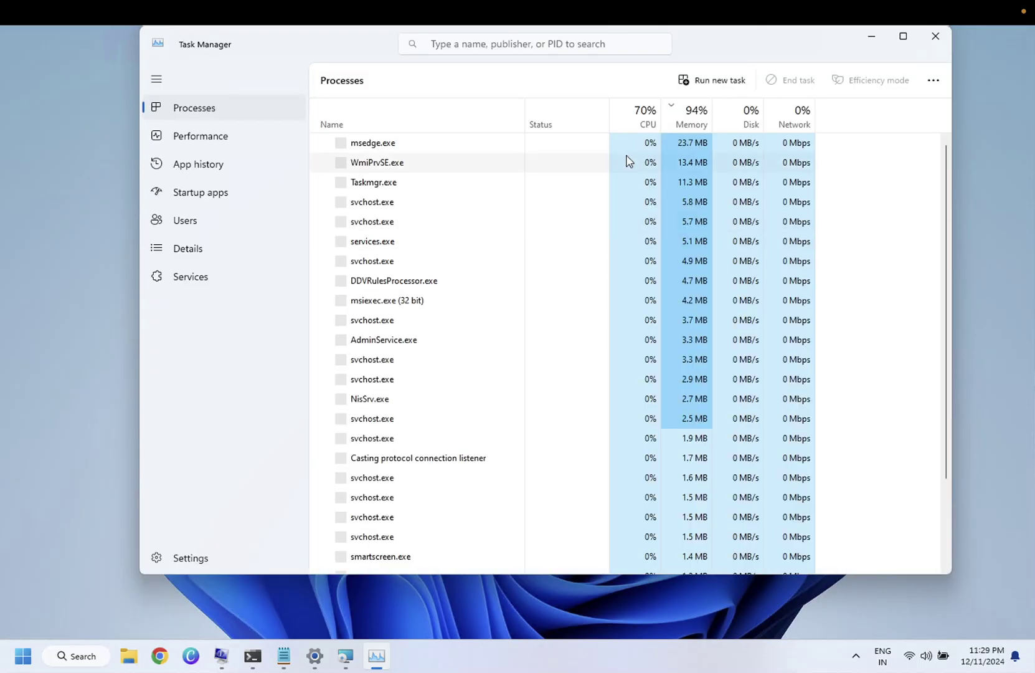
click(156, 81)
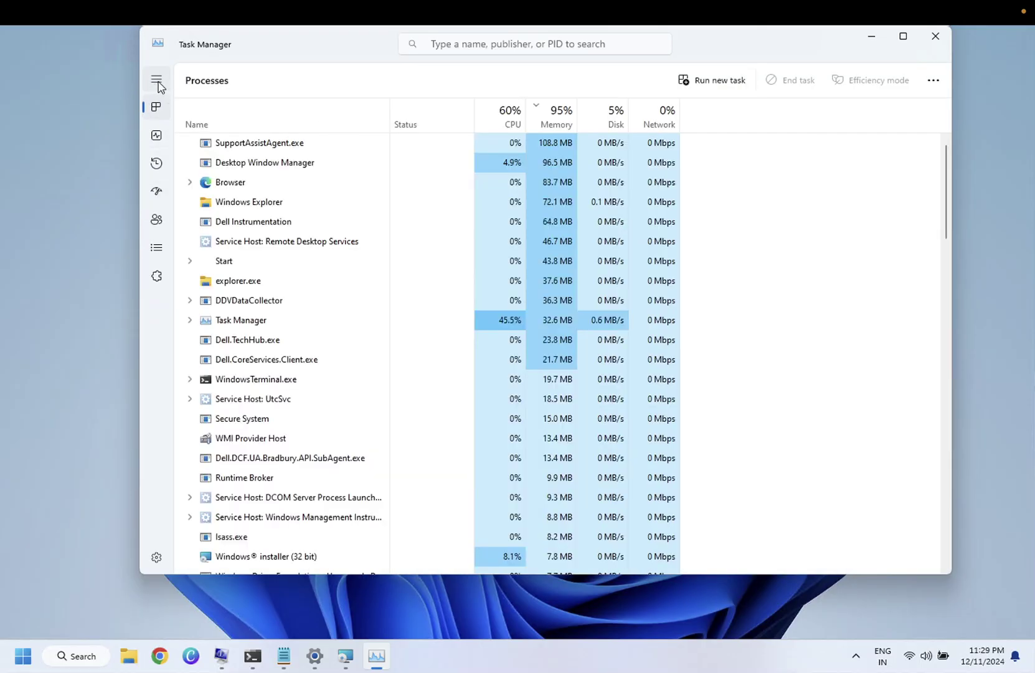
click(157, 81)
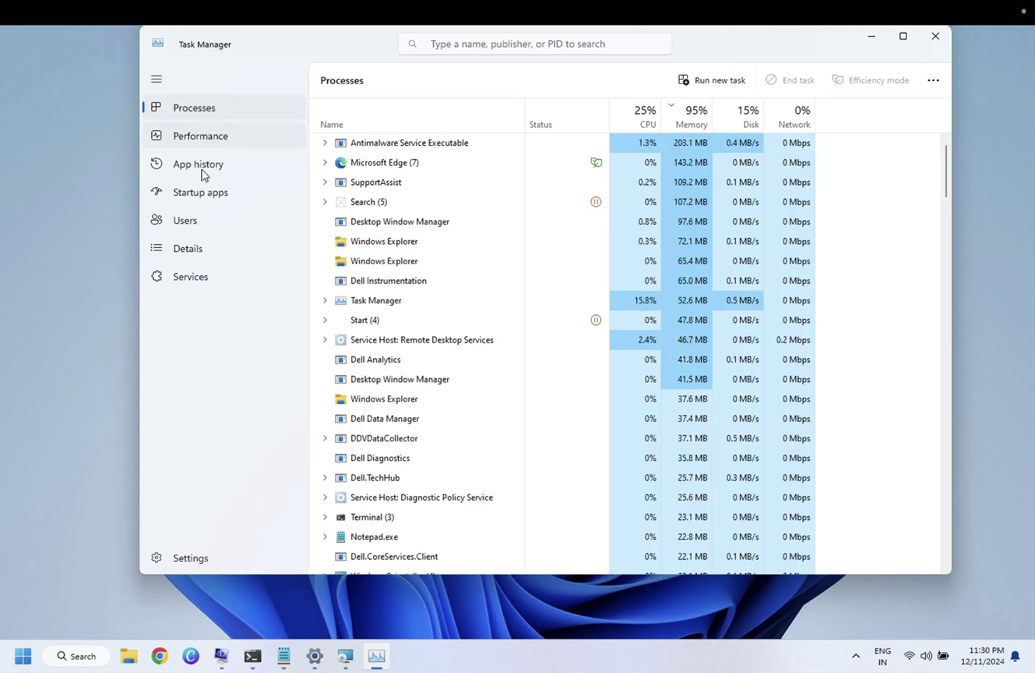
click(228, 195)
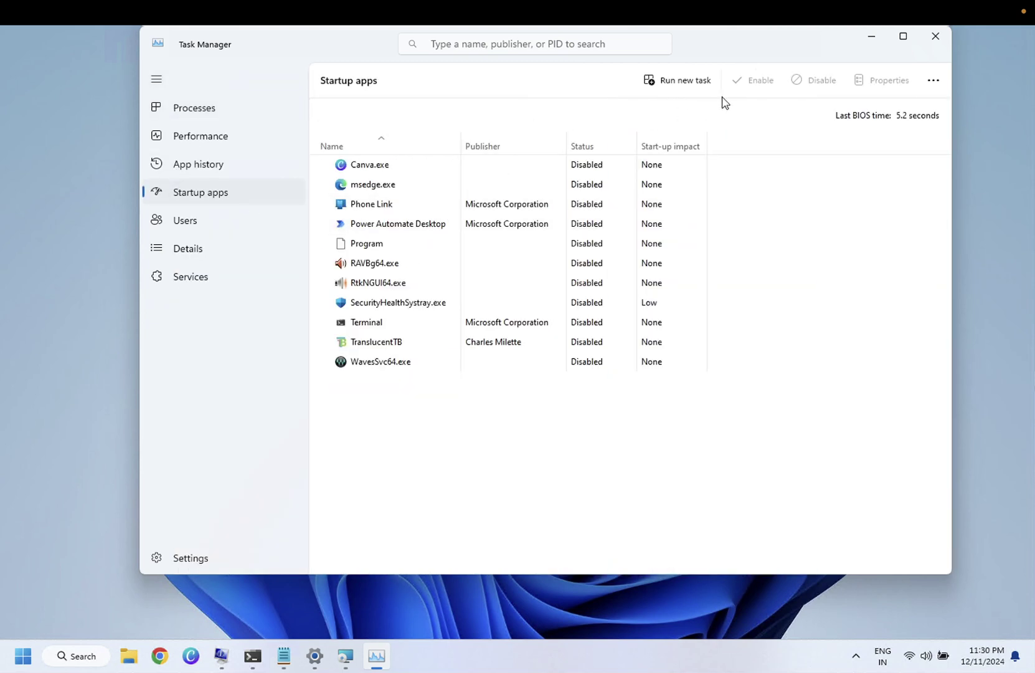
click(903, 36)
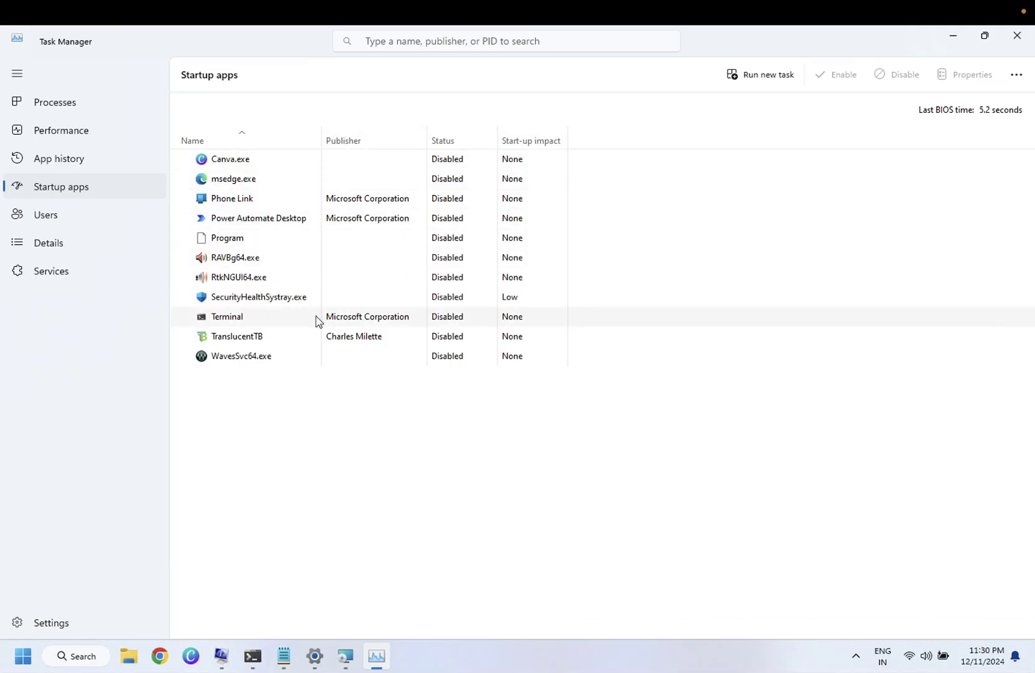
Enable SecurityHealthSystray.exe to run at startup.
click(298, 302)
right_click(331, 298)
click(374, 307)
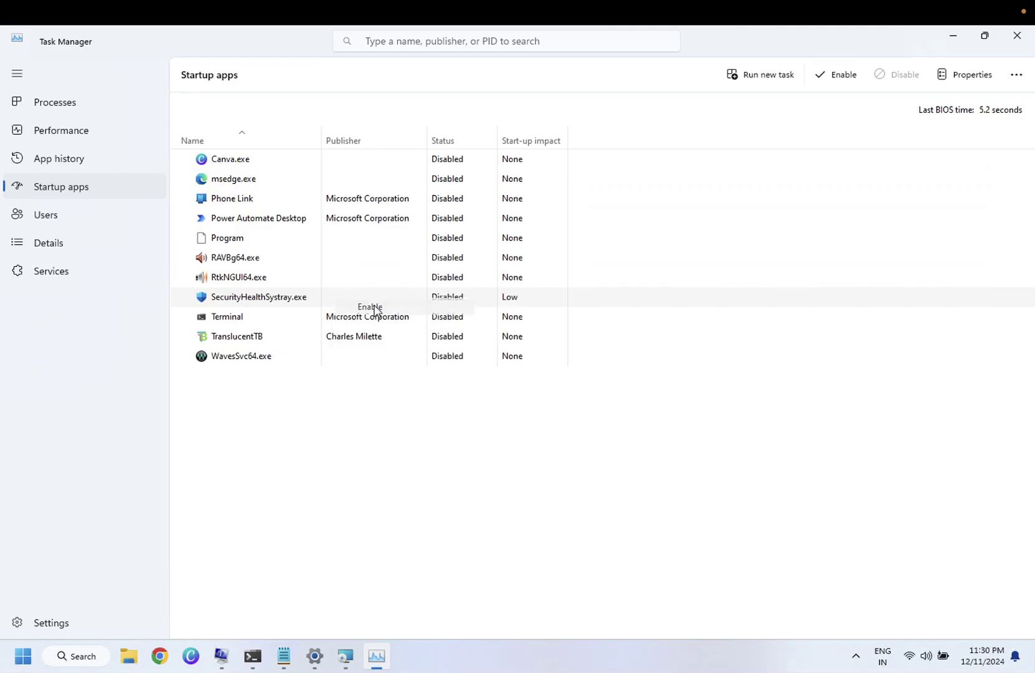
Leave TranslucentTB disabled at startup, leaving the Program and Phone Link entries unchanged.
click(310, 343)
right_click(310, 342)
click(329, 349)
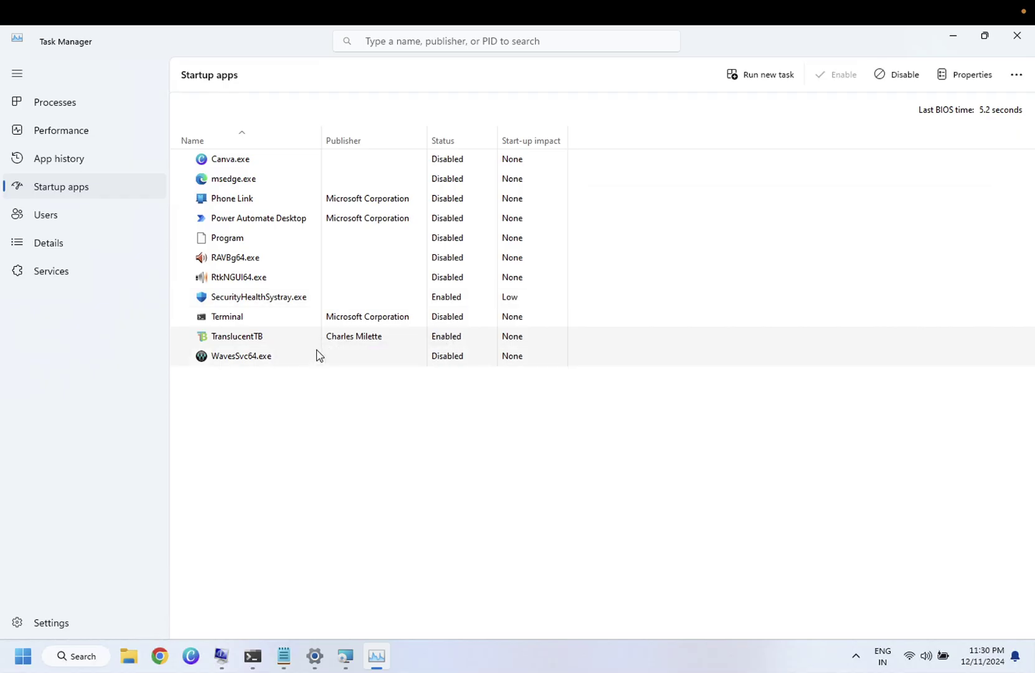
right_click(342, 344)
click(365, 349)
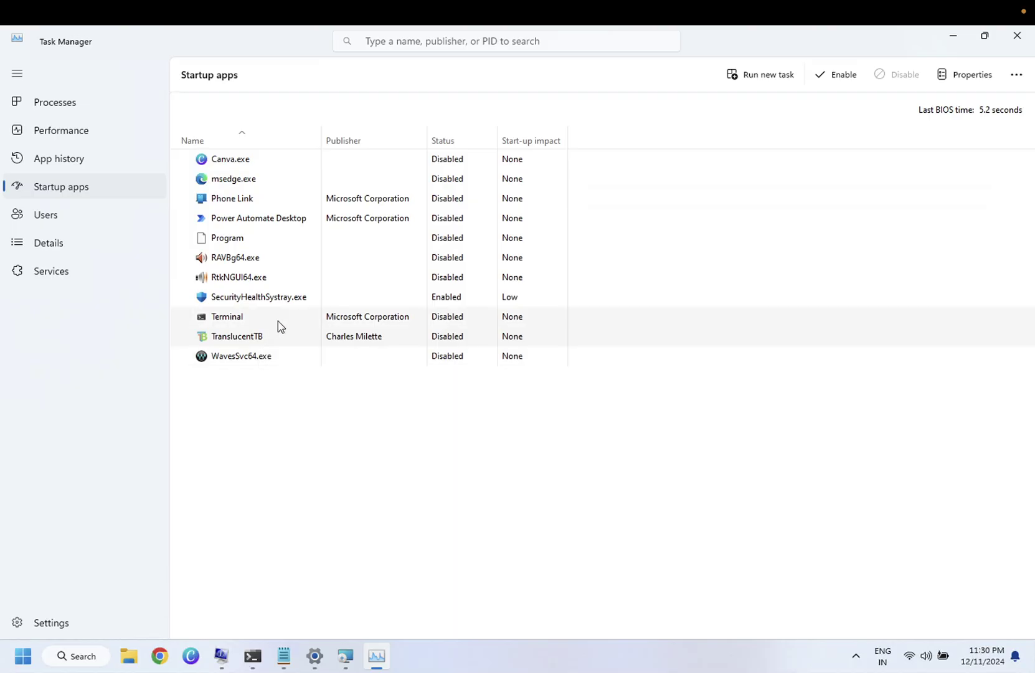
right_click(304, 238)
click(261, 224)
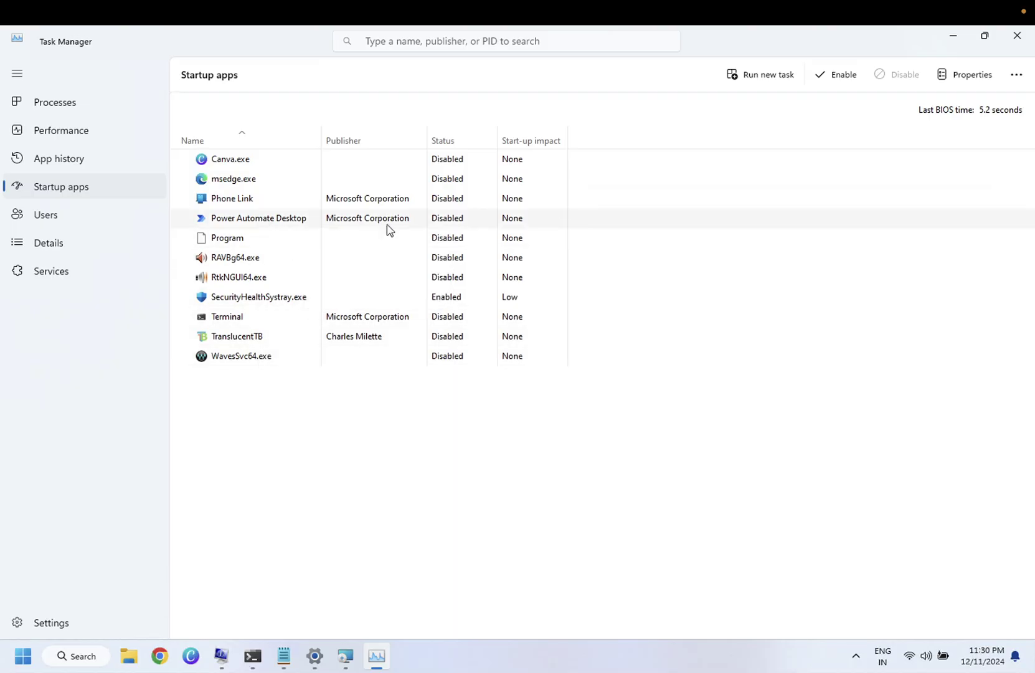
click(332, 205)
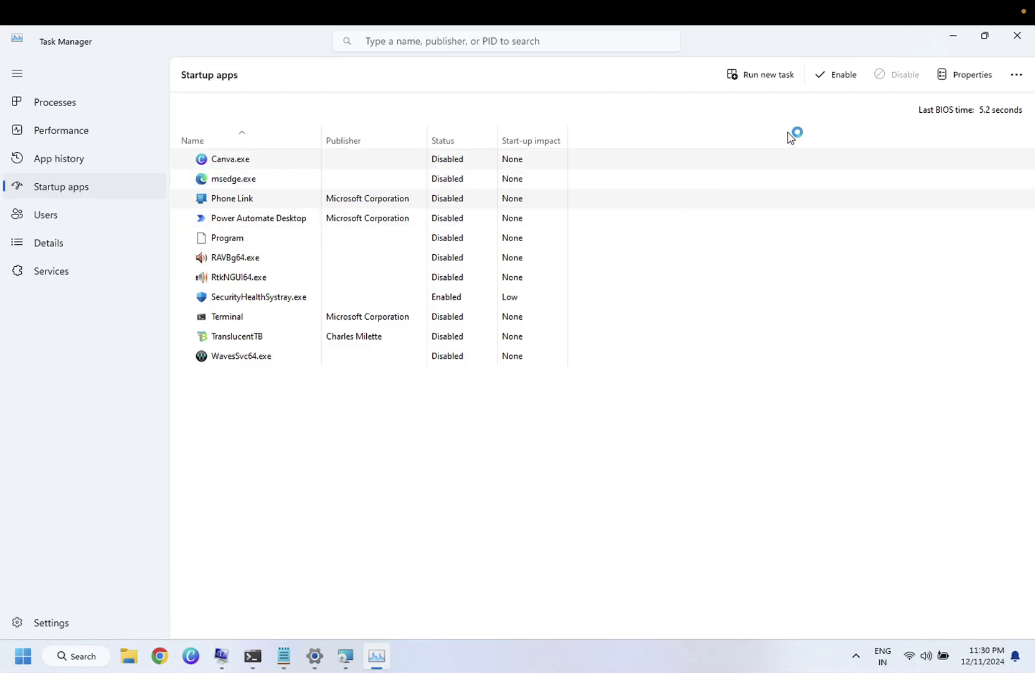
Close Task Manager and move the Dell SupportAssist dialog slightly left of and below centre.
click(1017, 41)
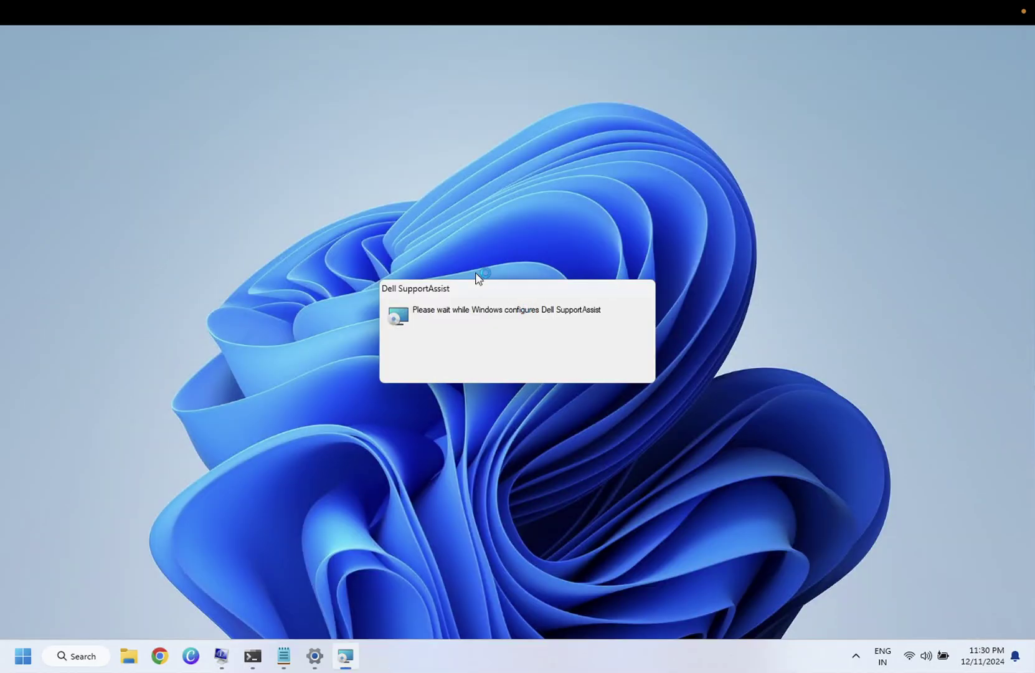
drag(473, 291, 515, 541)
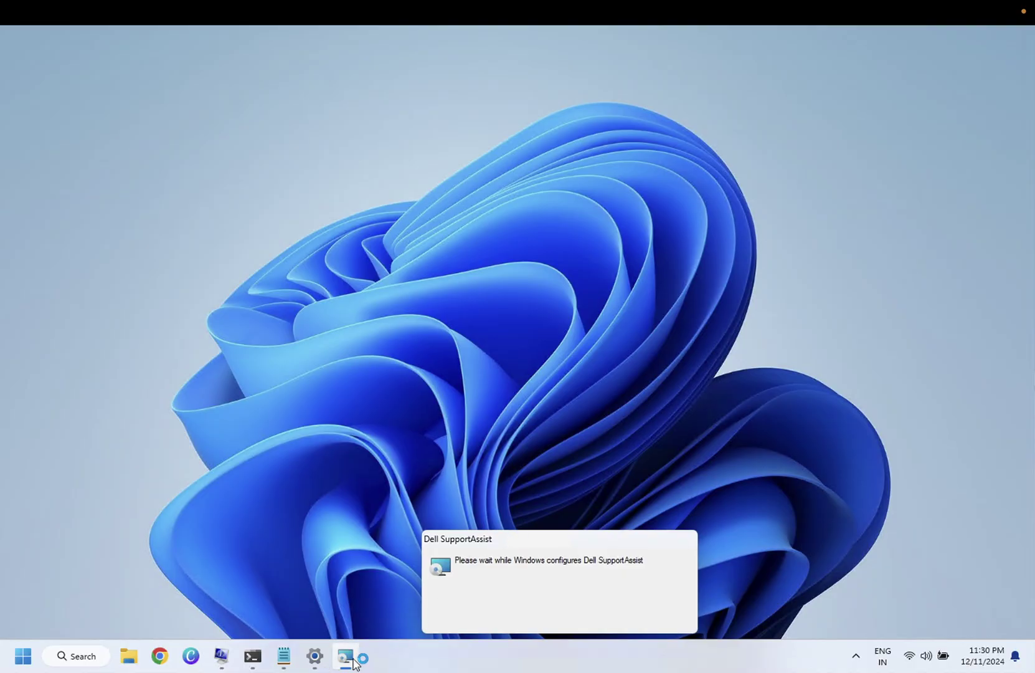
drag(518, 540, 393, 371)
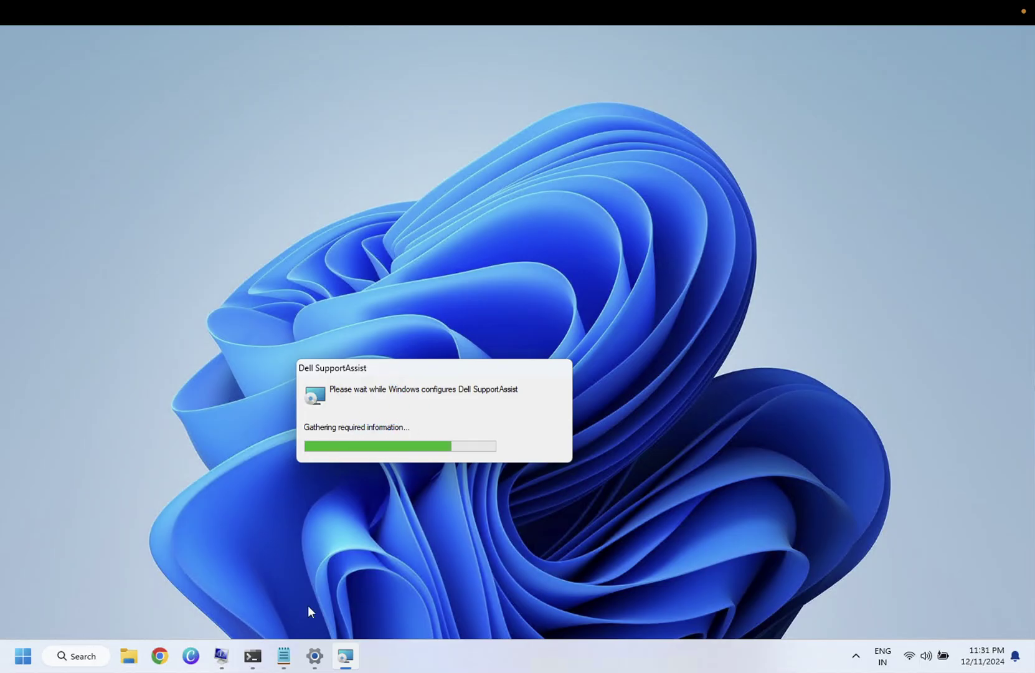
Maximize the Notepad debloat guide and insert a blank line after the Clipboard history line.
click(283, 655)
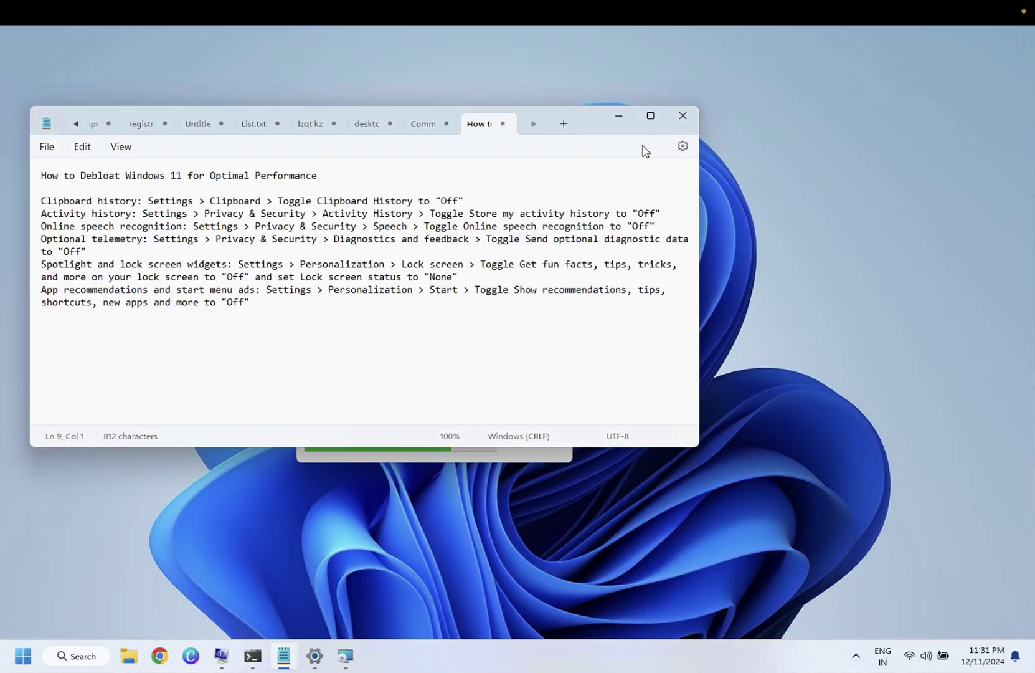
click(649, 122)
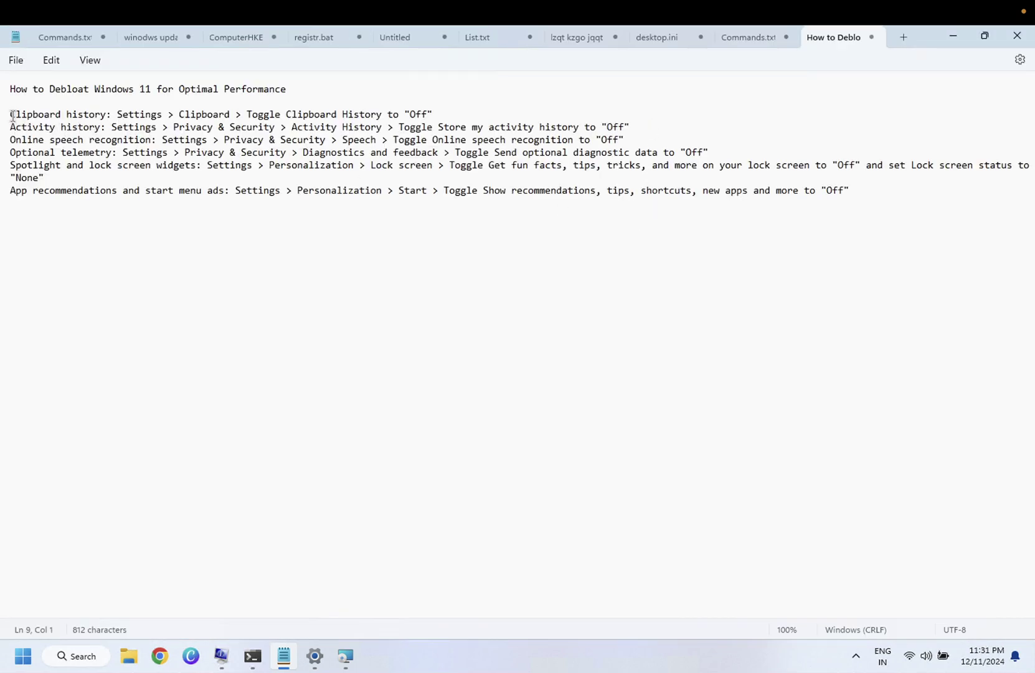
drag(10, 115, 428, 118)
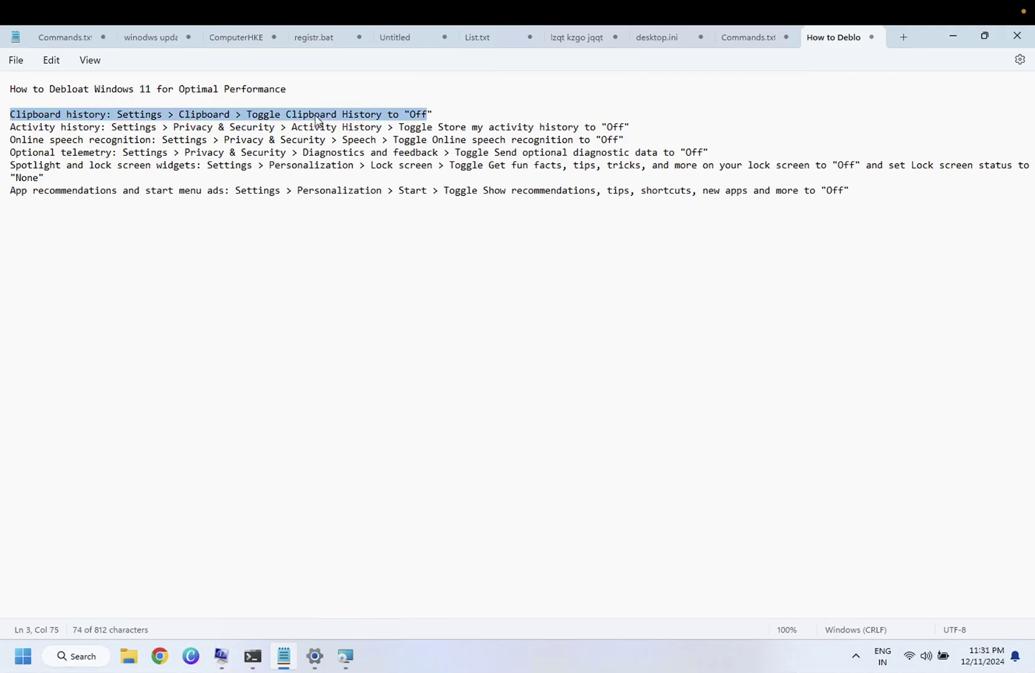
click(316, 118)
drag(121, 116, 366, 114)
click(453, 113)
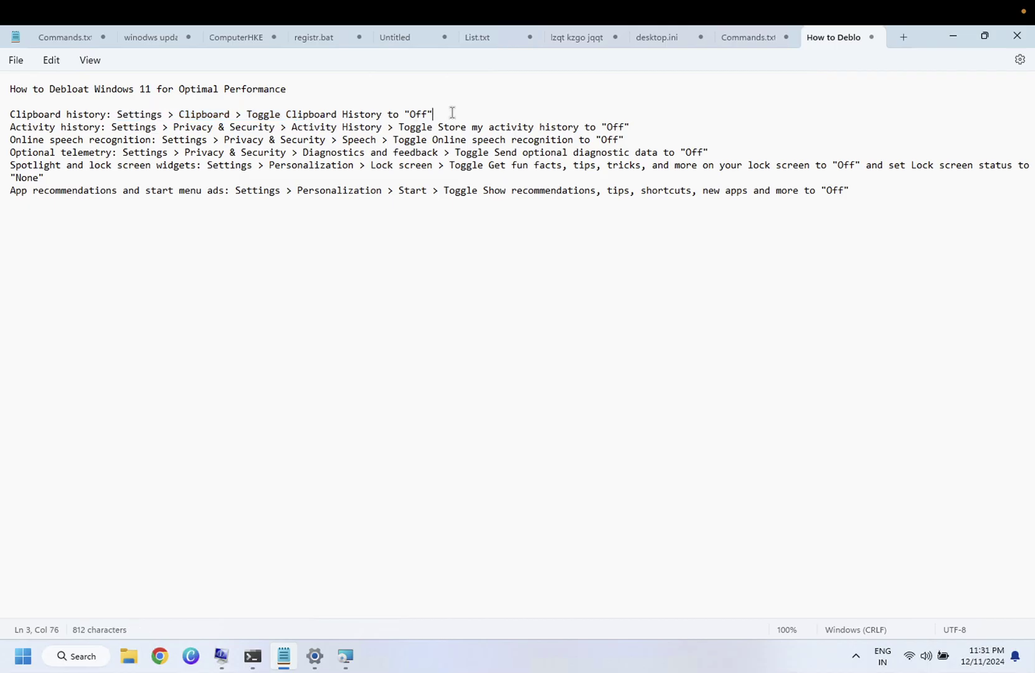
key(Return)
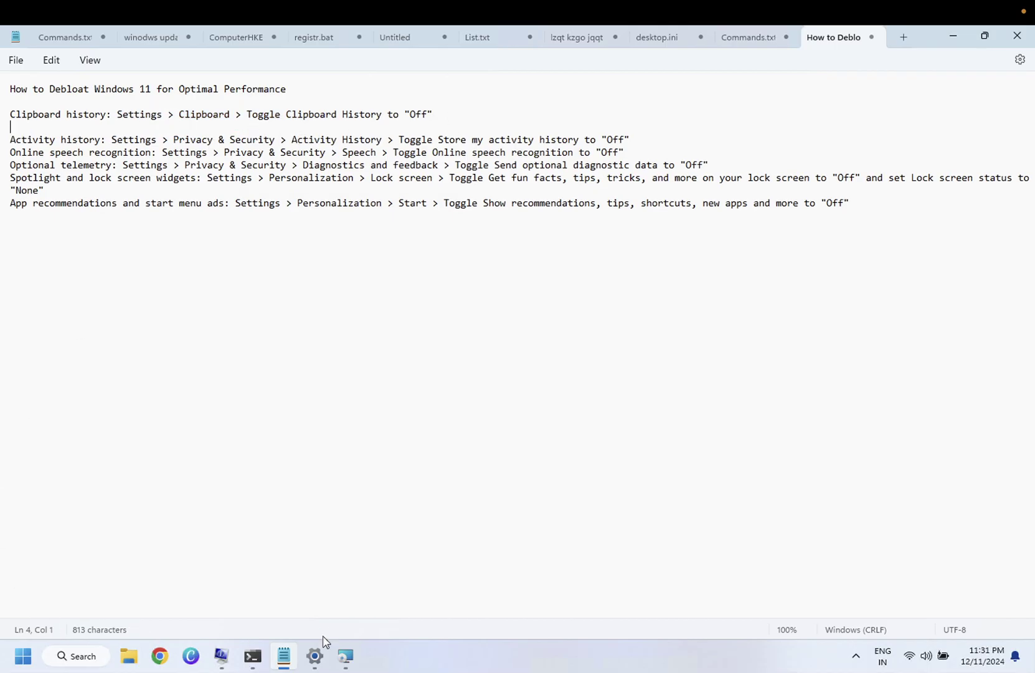
Search 'clip' in Settings, open Clipboard, and leave Clipboard history switched off.
click(315, 655)
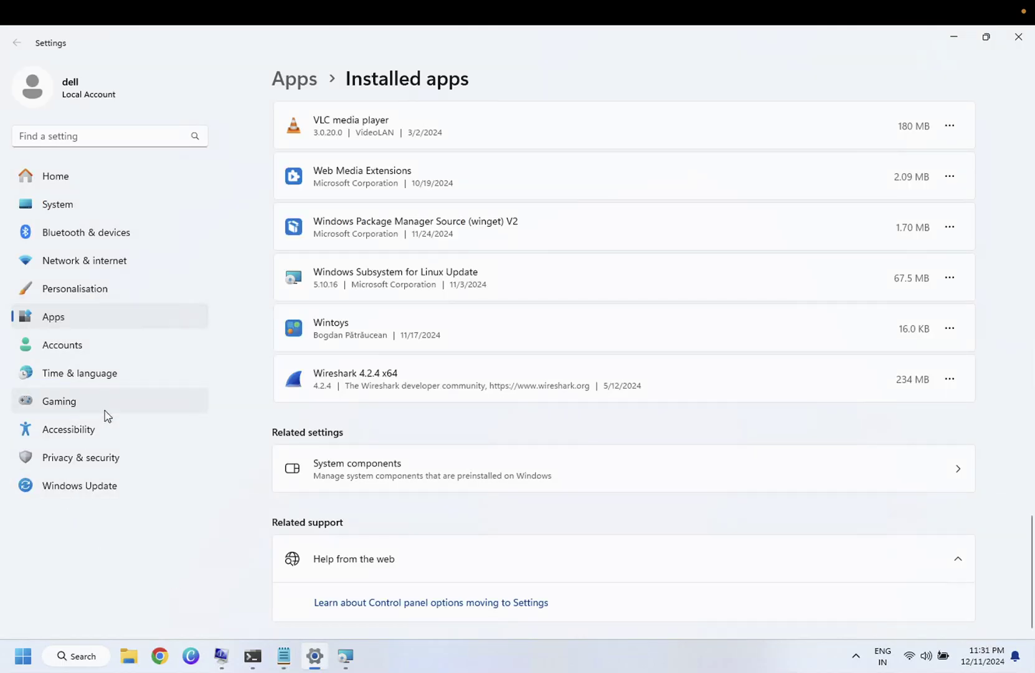
click(103, 141)
text(clip)
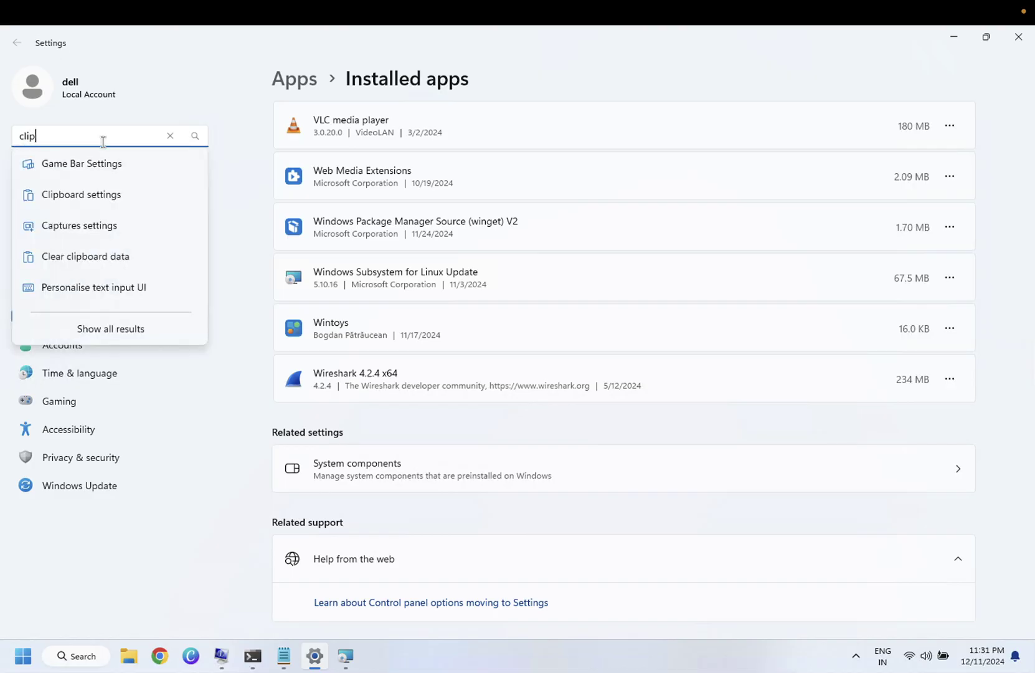
click(102, 192)
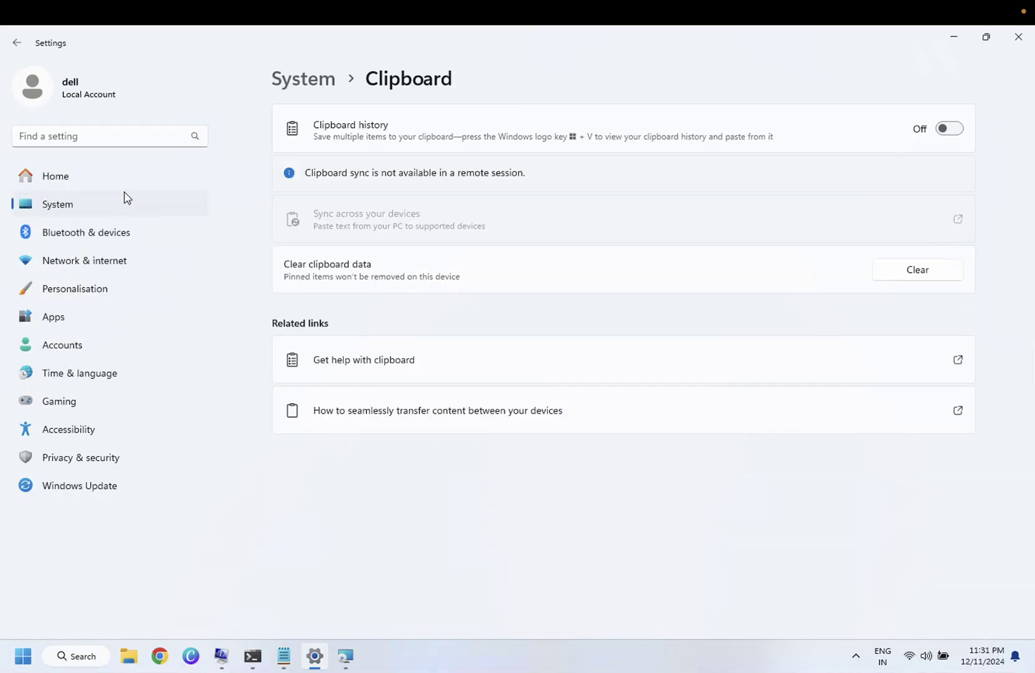
click(949, 129)
click(958, 134)
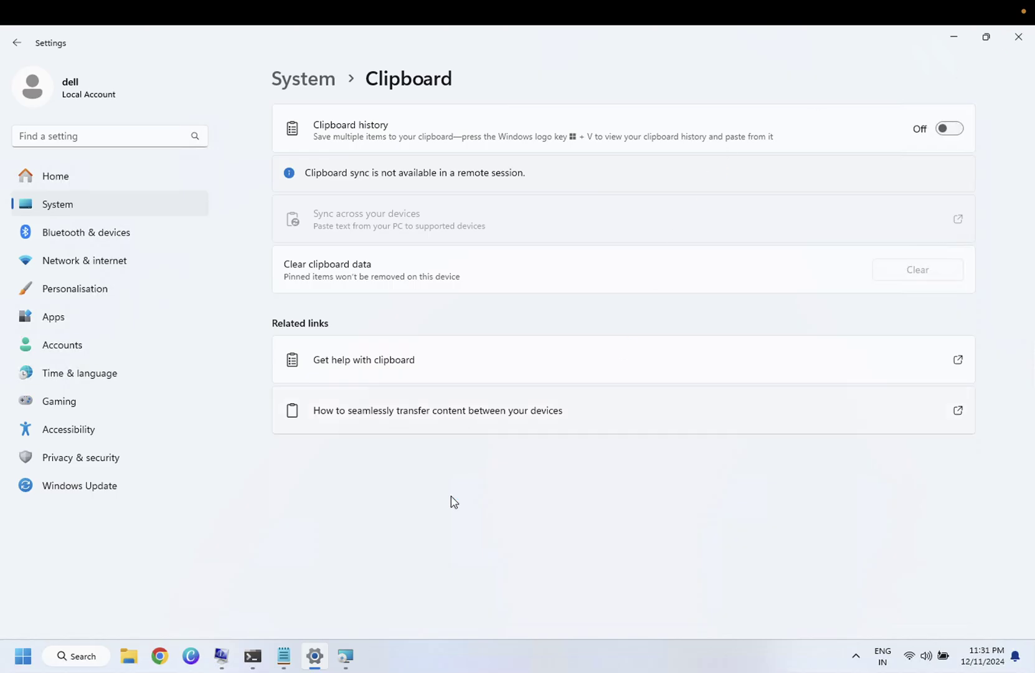
Dismiss the SupportAssist errors and add a blank line after the Activity history note in Notepad.
click(284, 659)
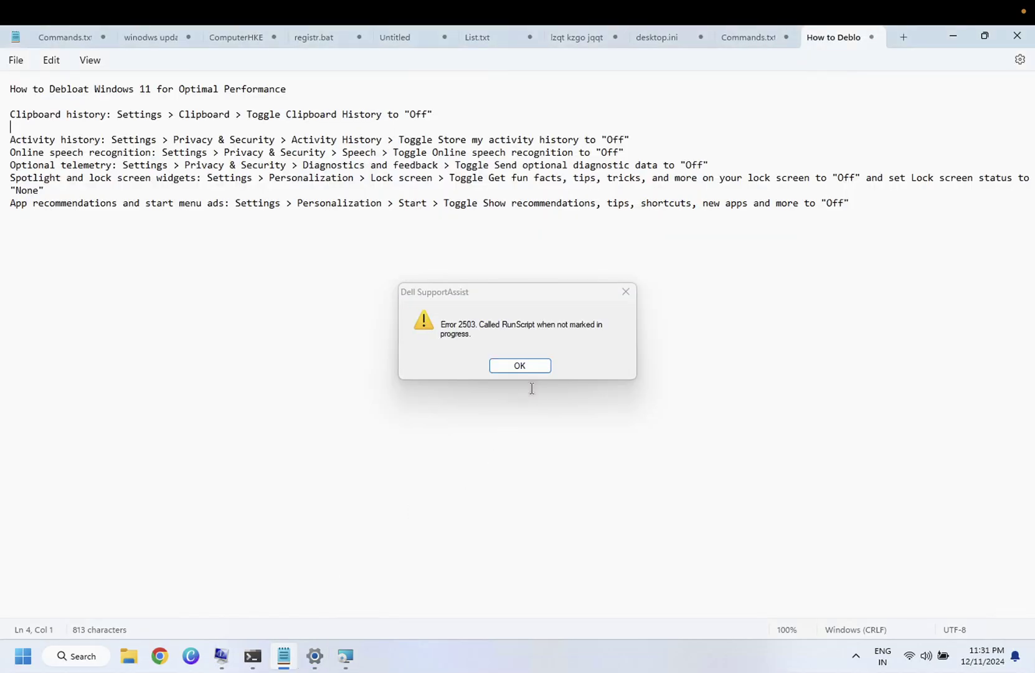
click(534, 366)
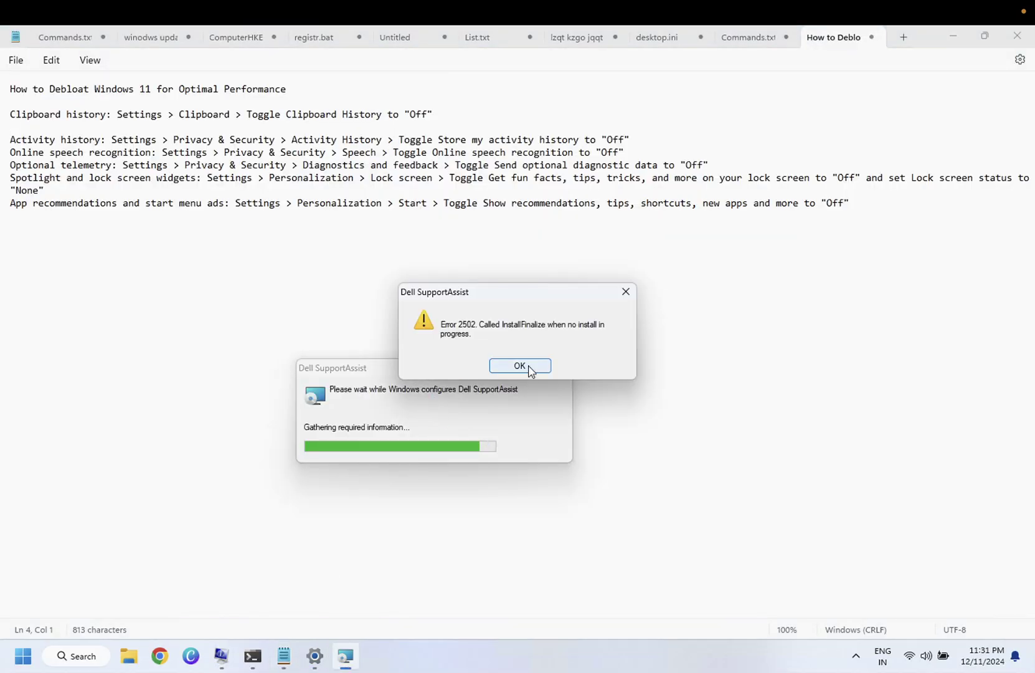
click(529, 367)
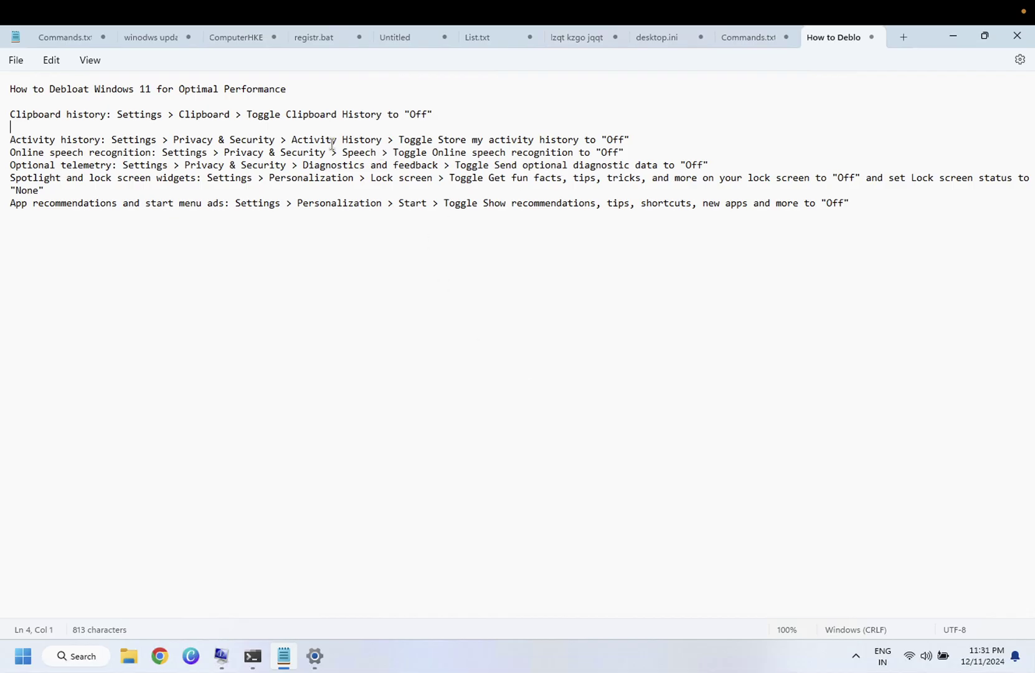
click(642, 135)
key(Return)
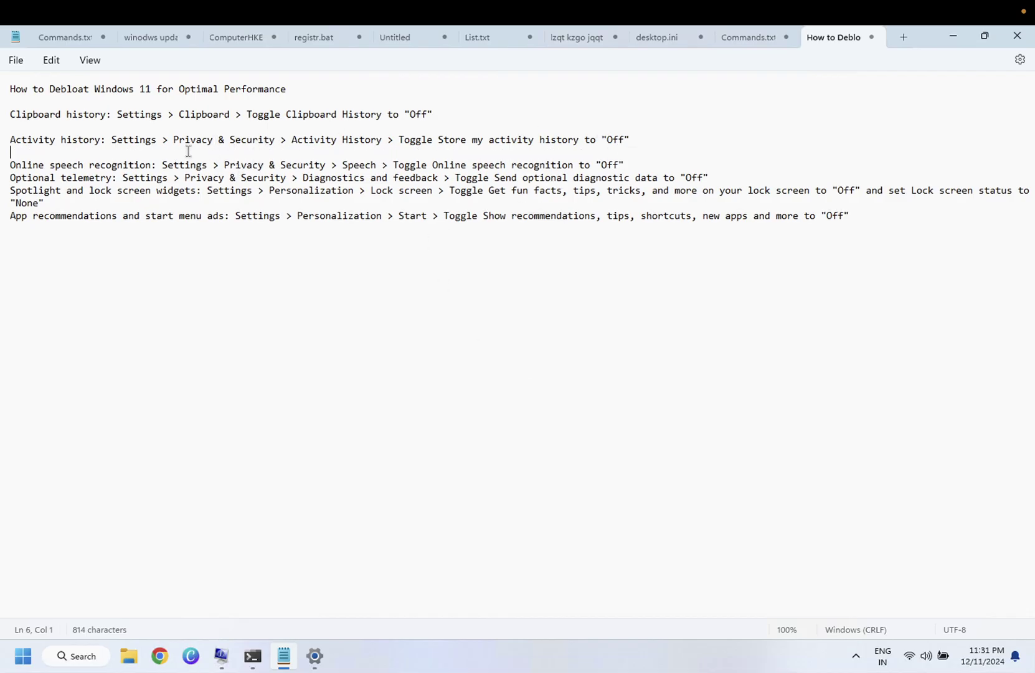
drag(167, 139, 411, 138)
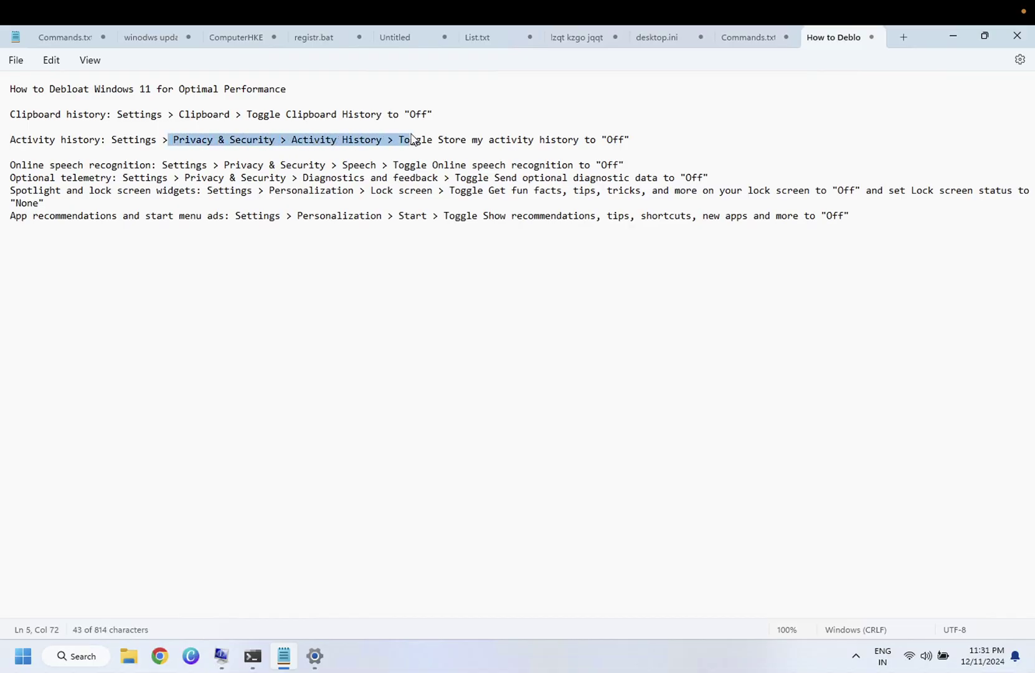
Check that Privacy & security > Activity history storing is Off in Settings.
click(315, 657)
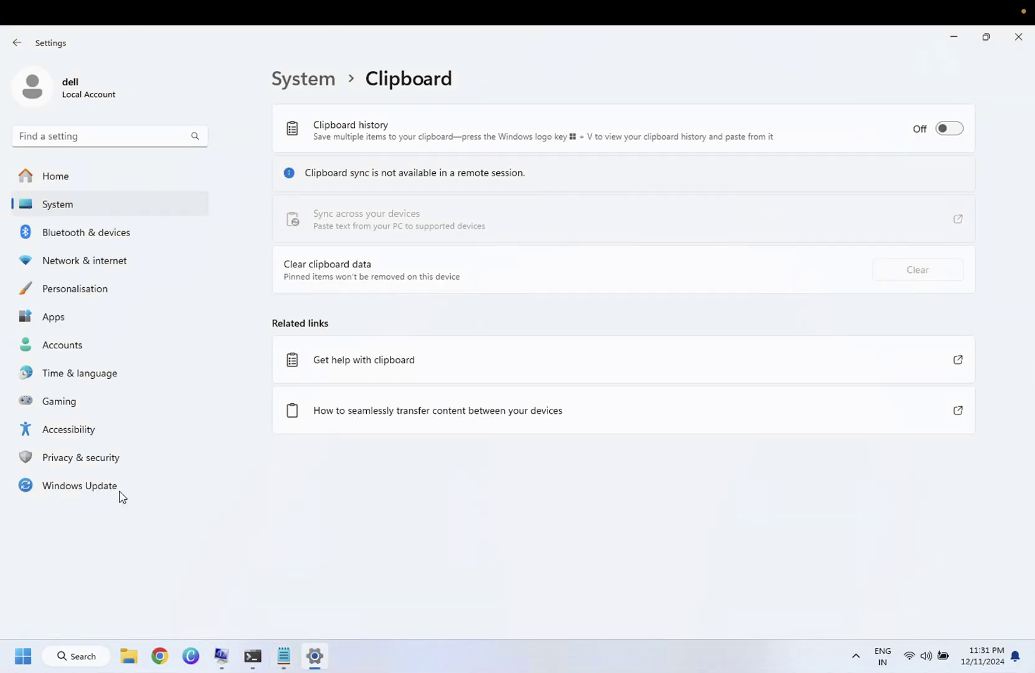
click(111, 458)
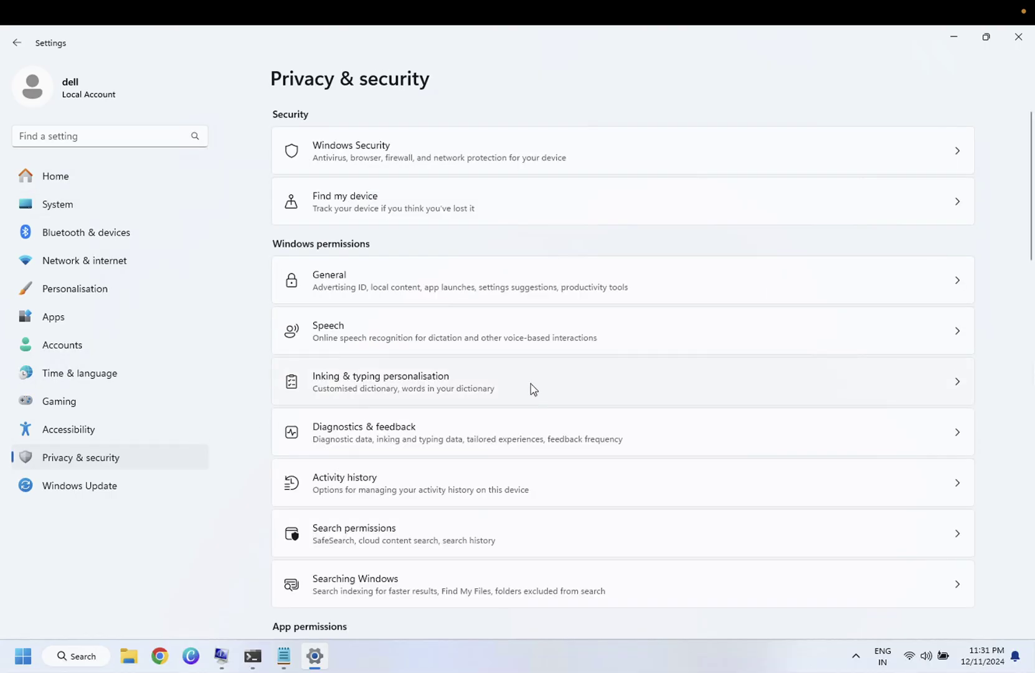
click(410, 497)
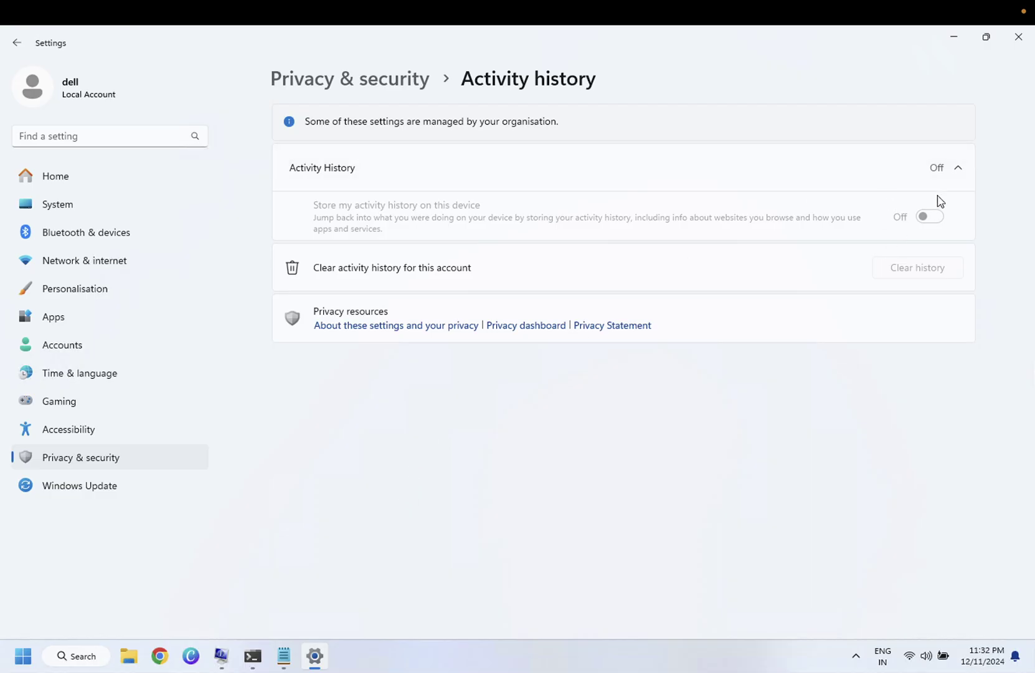
click(947, 175)
click(947, 174)
Highlight the speech recognition path in the notes and open Privacy & security > Speech.
click(280, 663)
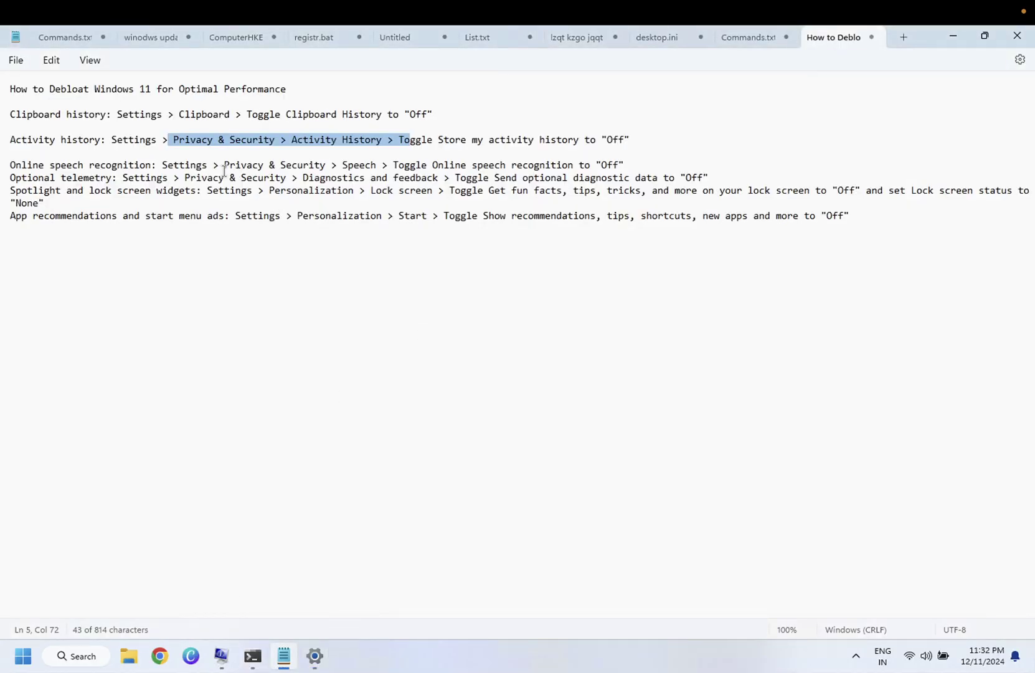
drag(224, 165, 469, 167)
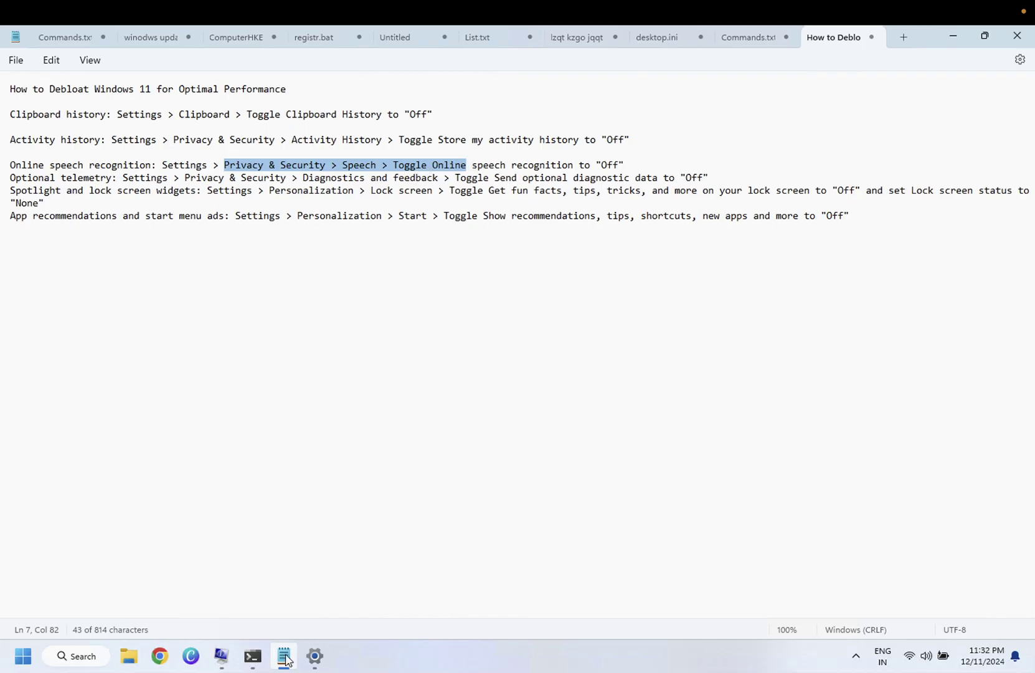
click(315, 660)
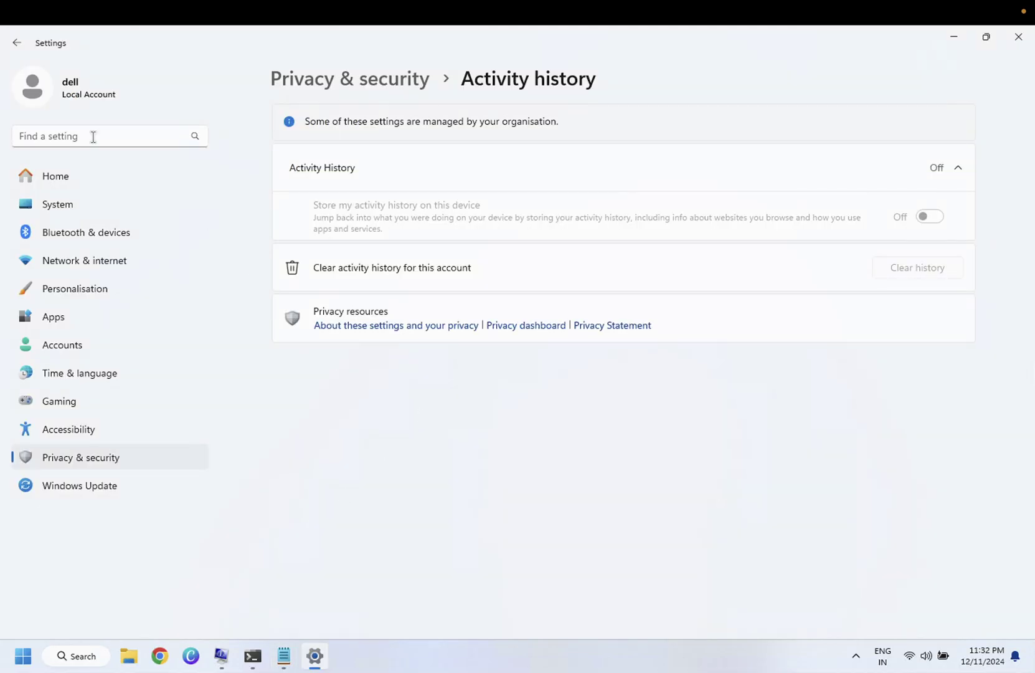
click(17, 42)
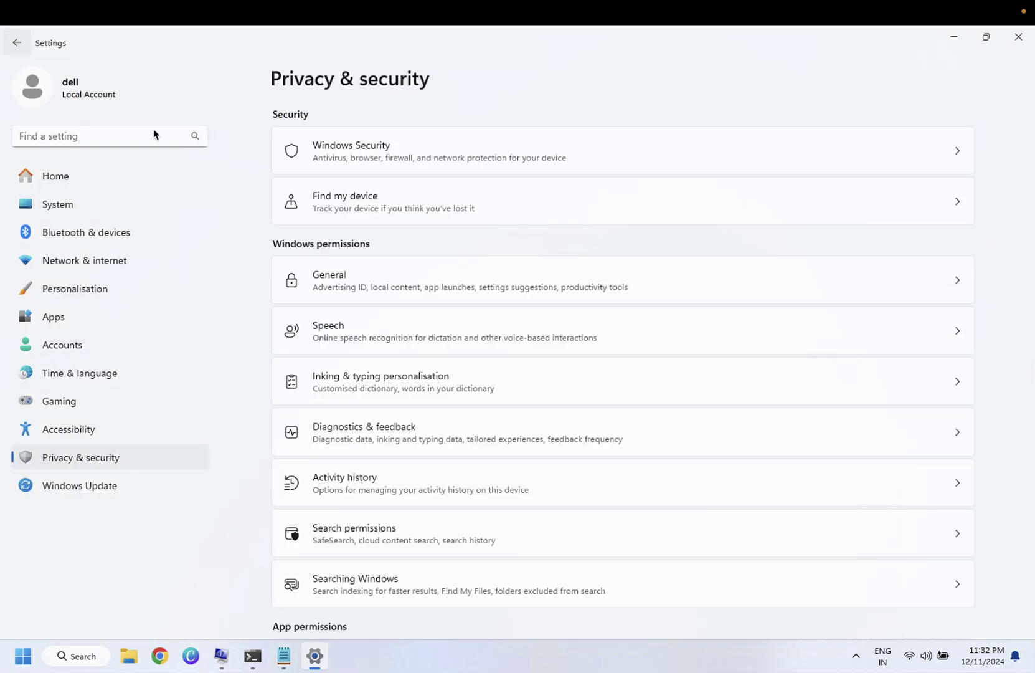
scroll(345, 402, down, 1)
click(408, 315)
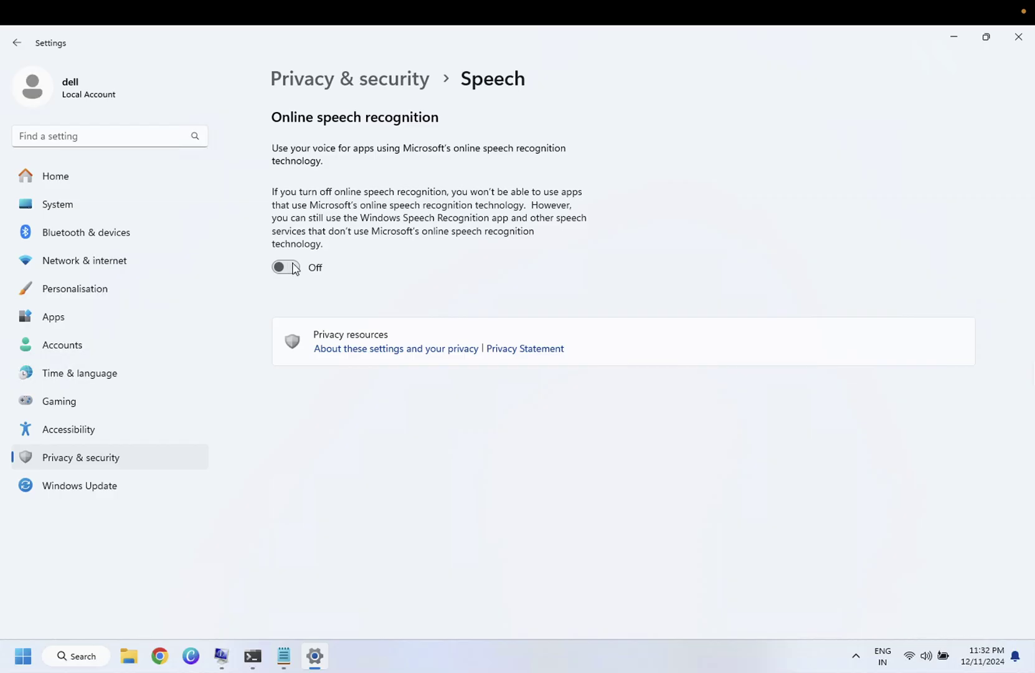
Highlight the diagnostics path in the notes and return to Settings.
click(283, 653)
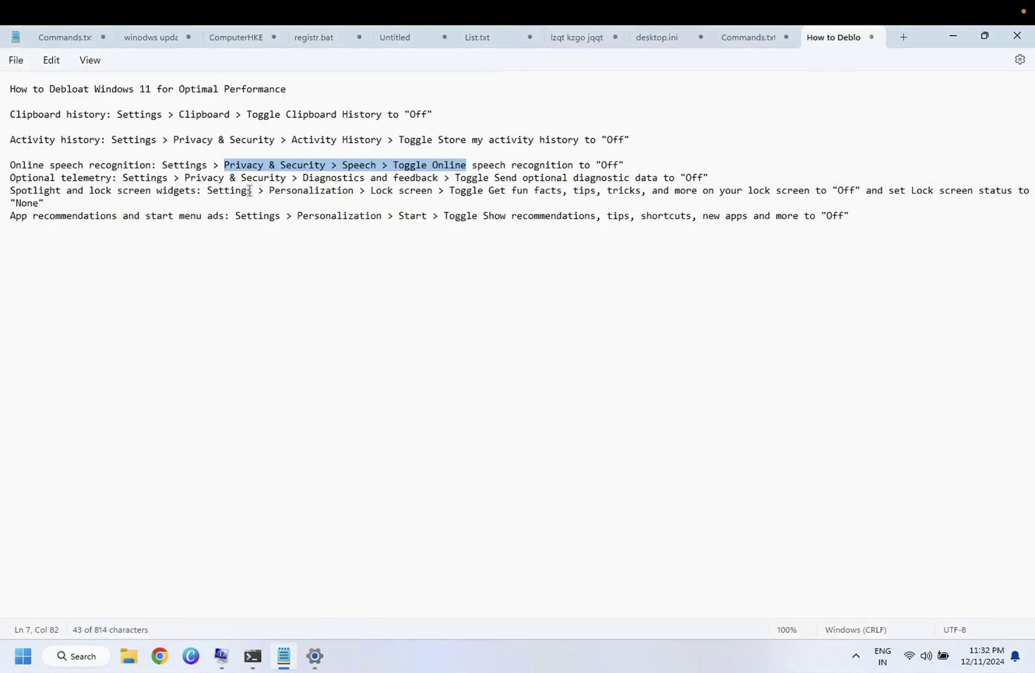
drag(198, 178, 428, 178)
click(317, 654)
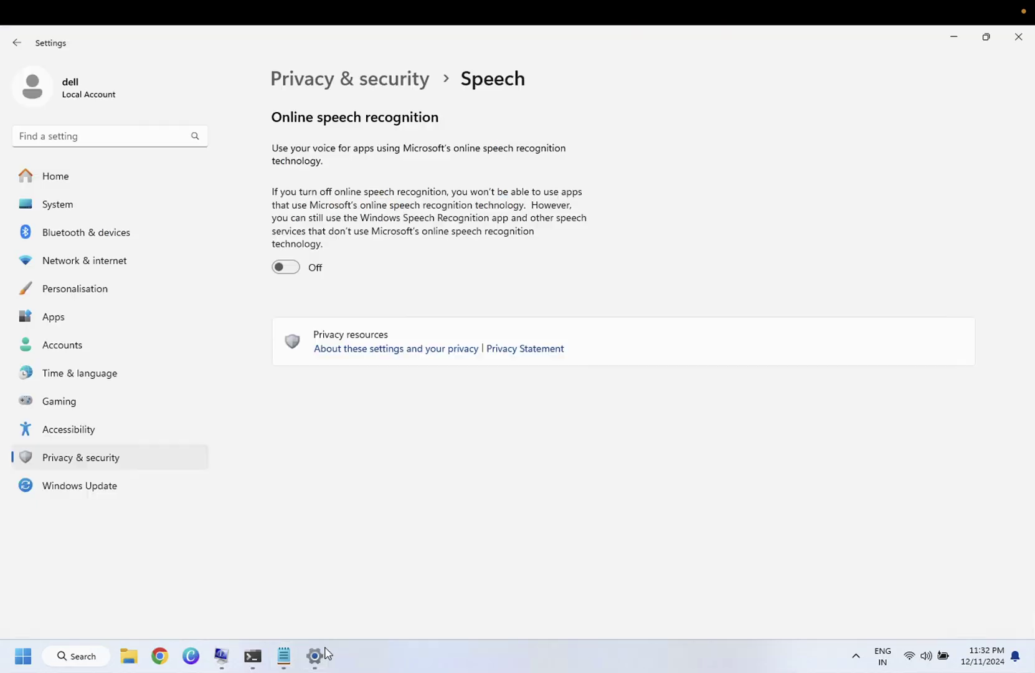
Open Diagnostics & feedback and confirm Send optional diagnostic data is Off.
click(17, 44)
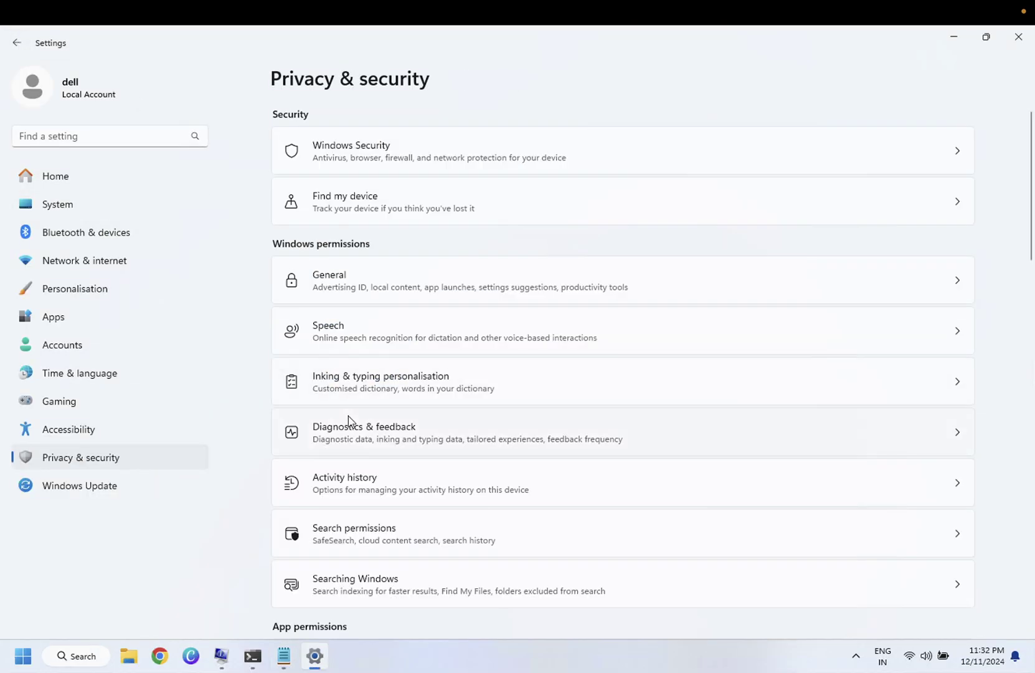
scroll(349, 420, down, 1)
click(394, 416)
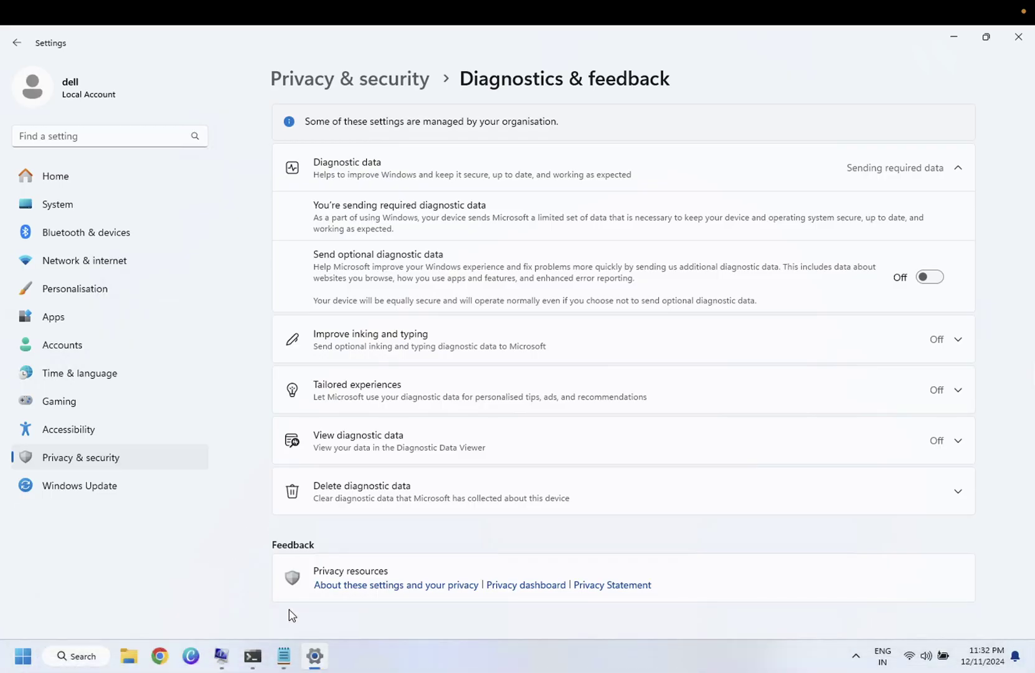
Mark the lock screen instructions in the debloat notes and return to the Privacy & security list.
click(283, 655)
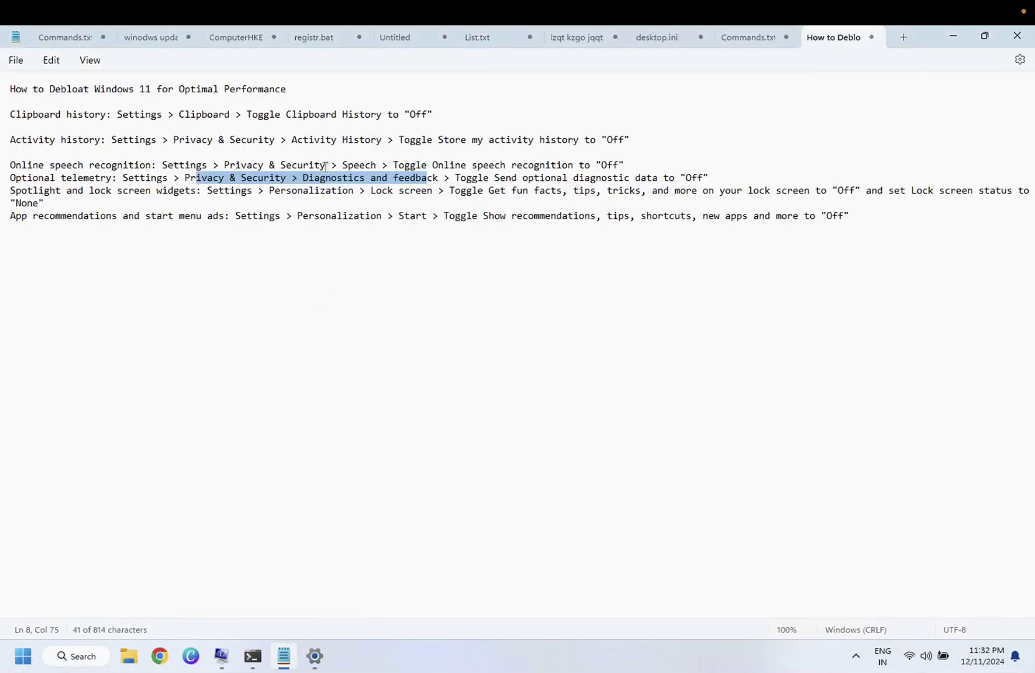
drag(218, 198, 384, 195)
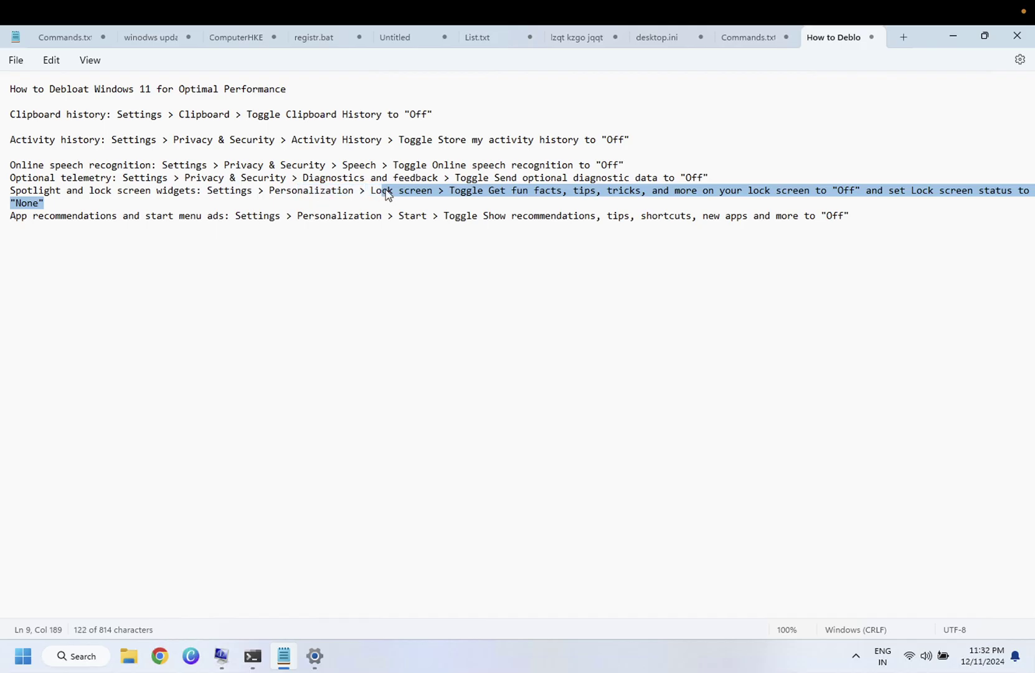
click(315, 654)
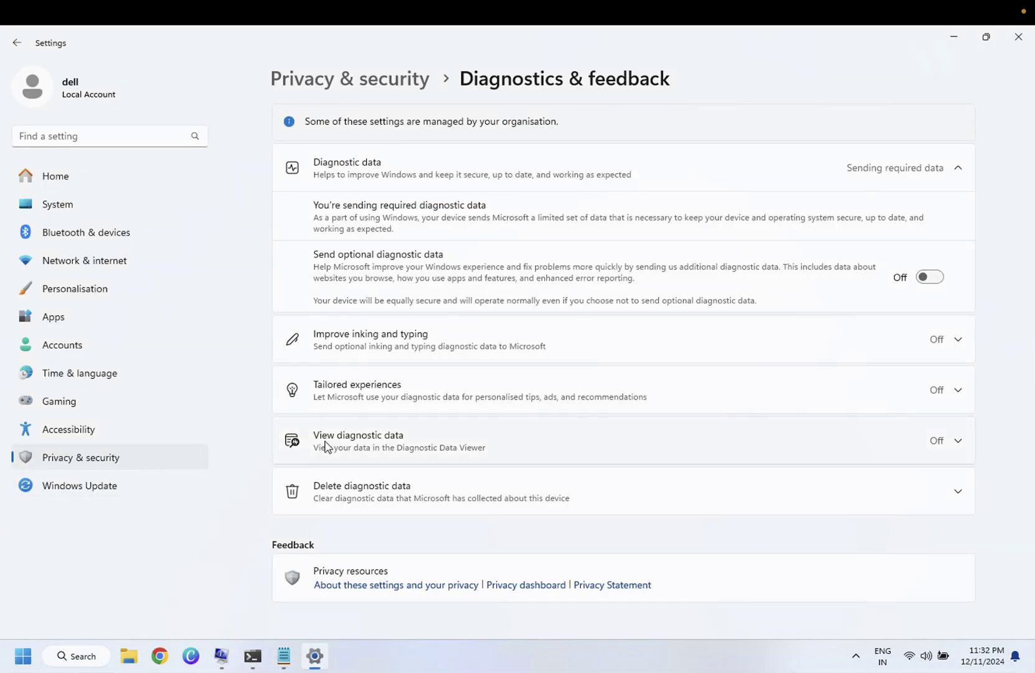
click(18, 44)
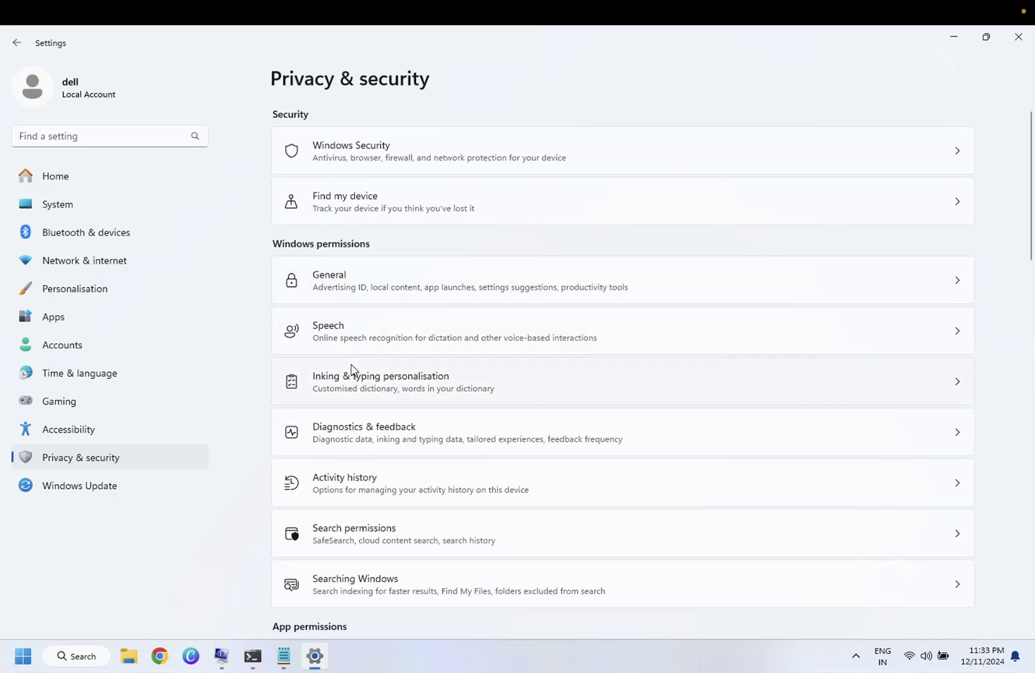
scroll(351, 369, down, 3)
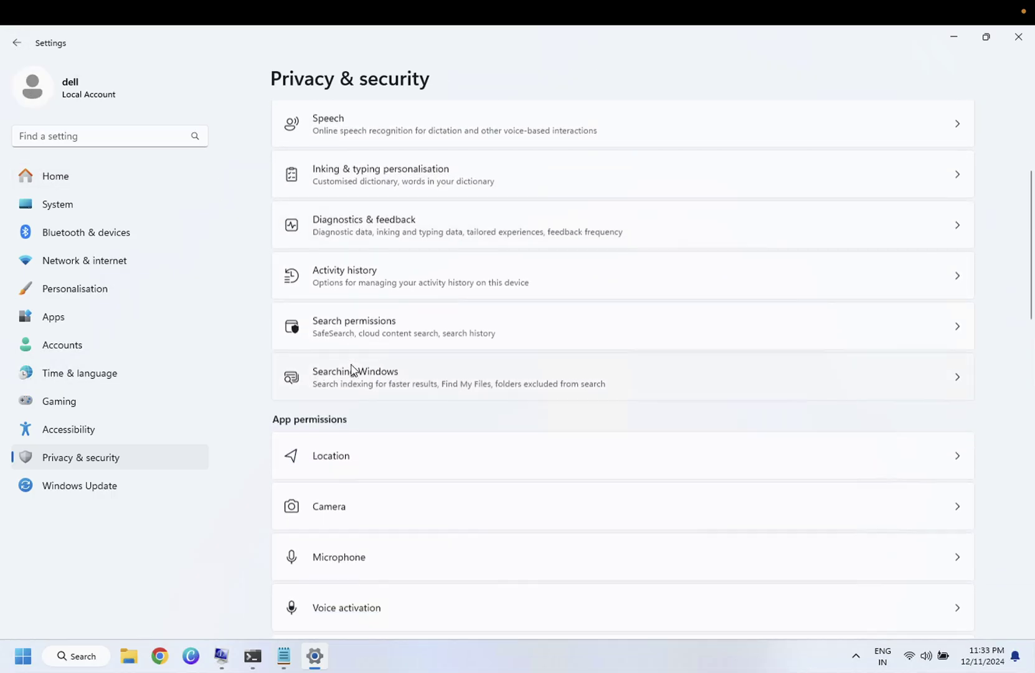
scroll(352, 369, down, 5)
scroll(351, 369, up, 8)
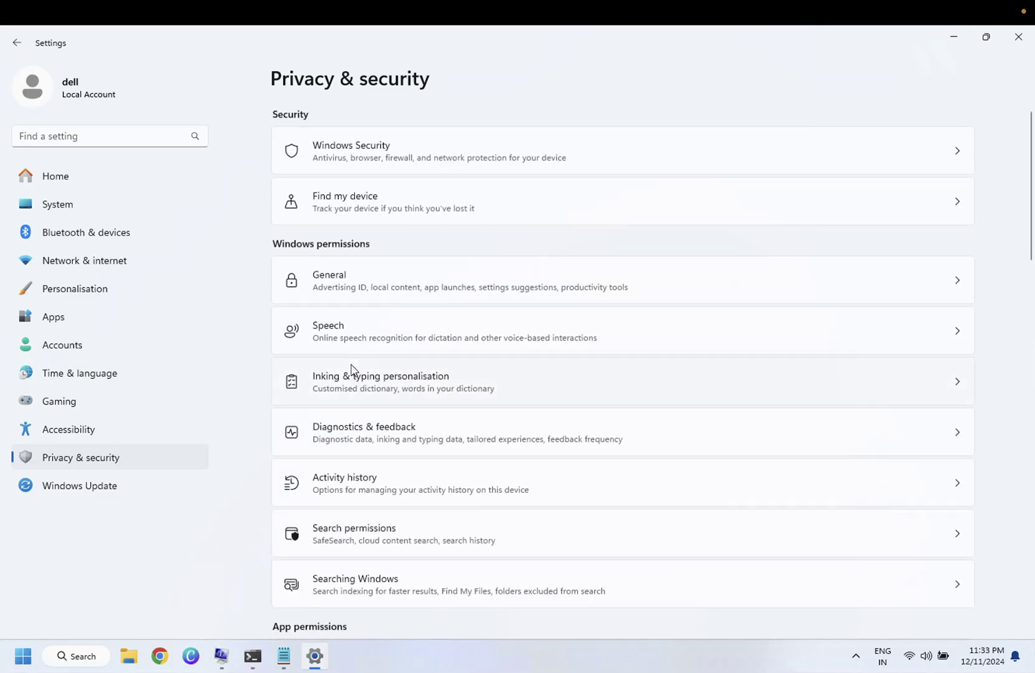
click(283, 656)
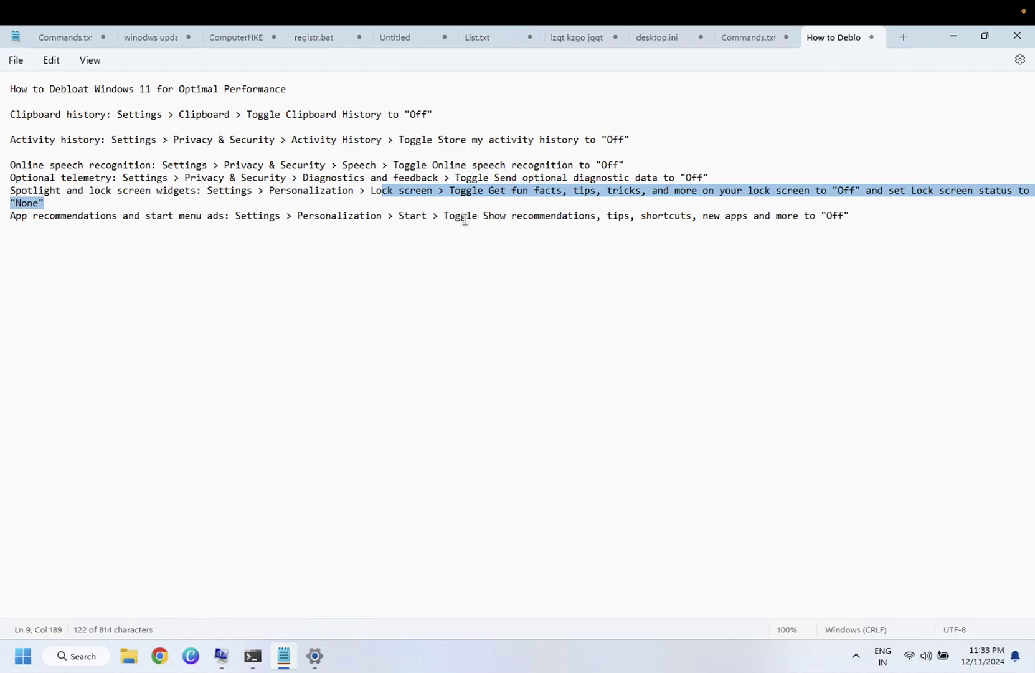
Go to the Personalisation > Lock screen settings page.
click(315, 656)
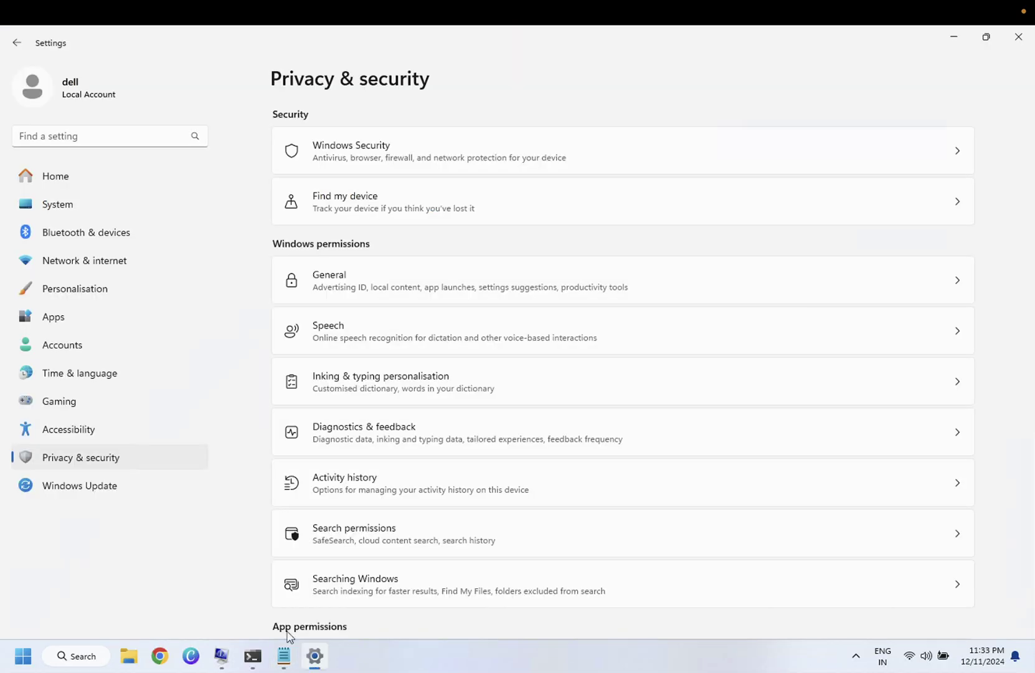
click(87, 297)
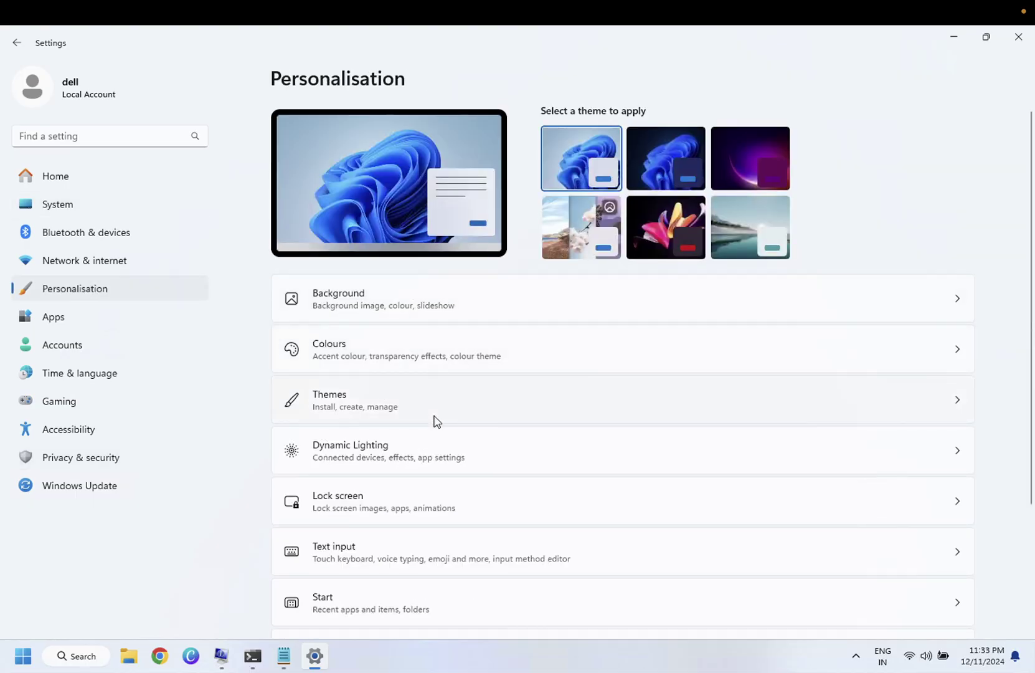
scroll(423, 436, down, 1)
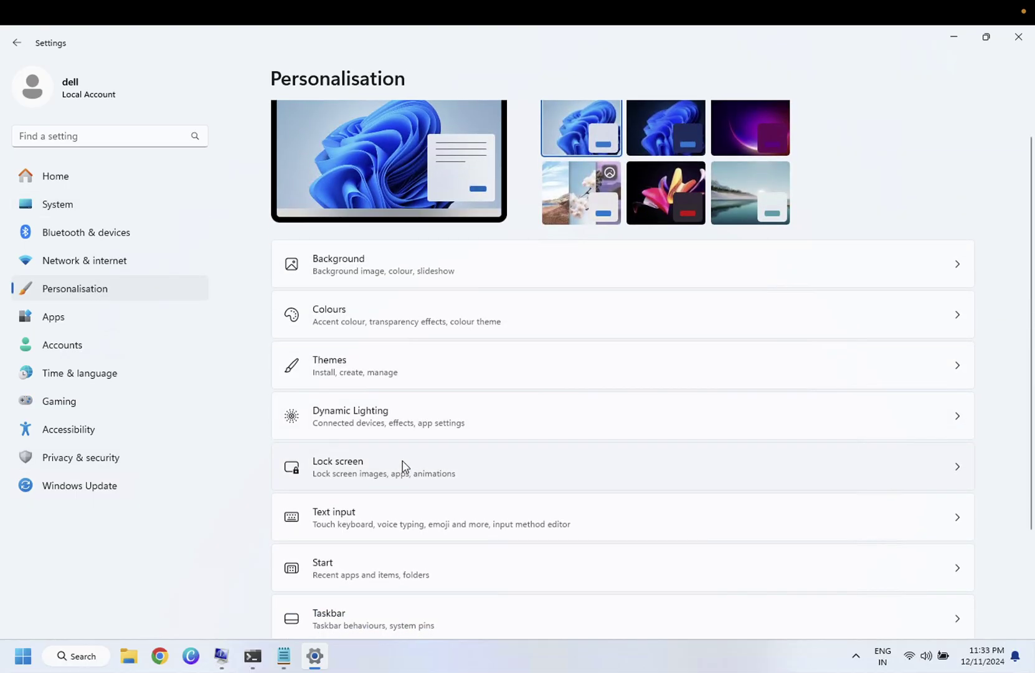
click(404, 466)
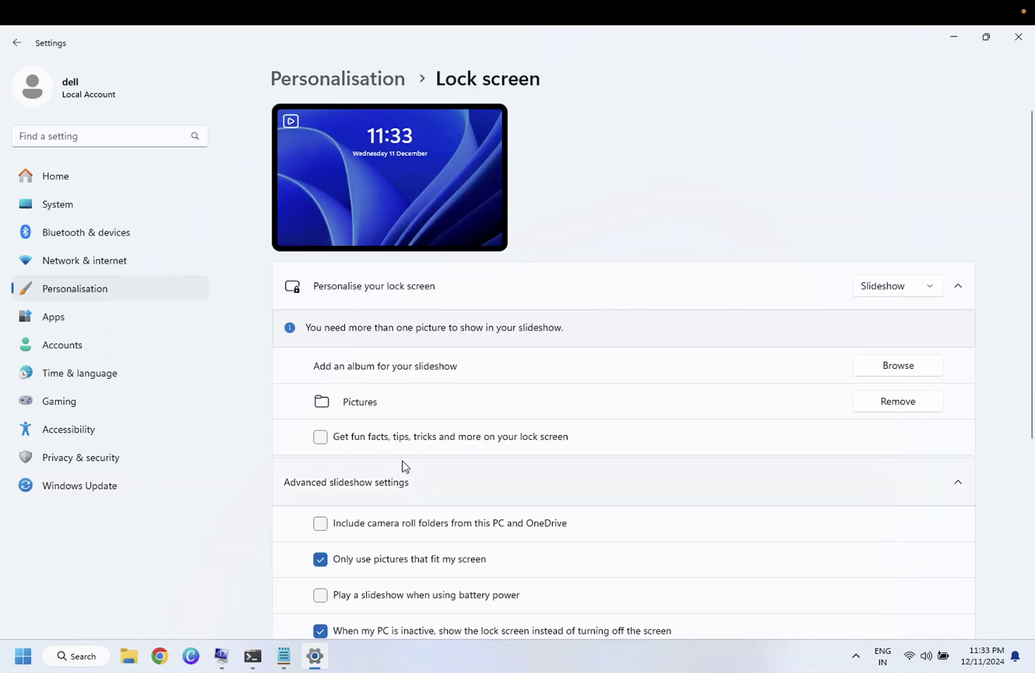
scroll(404, 466, down, 2)
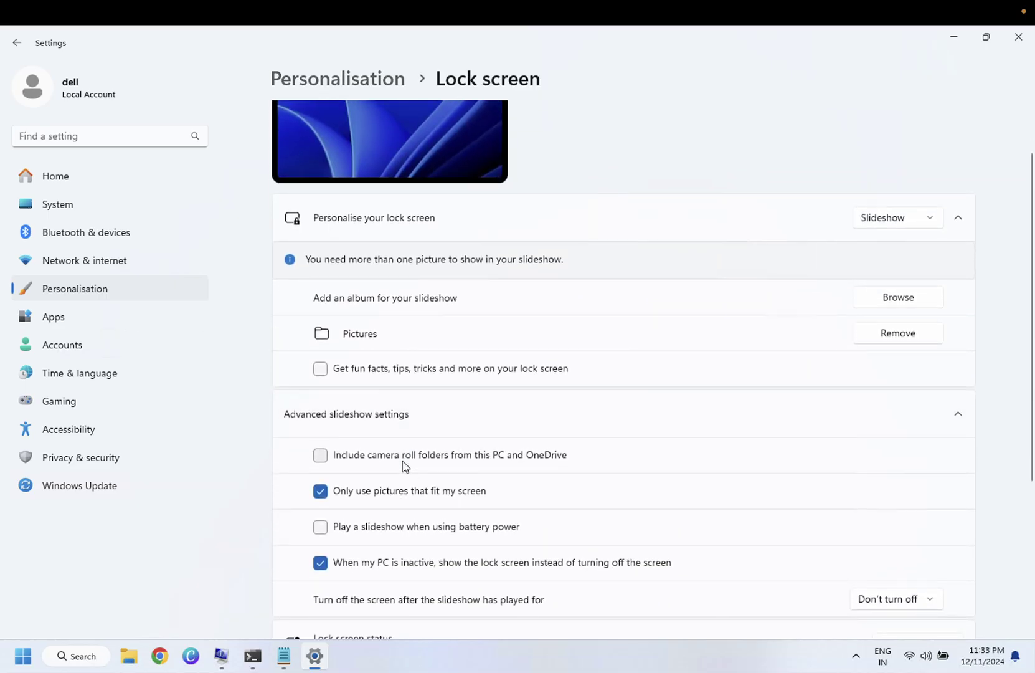
scroll(404, 466, down, 1)
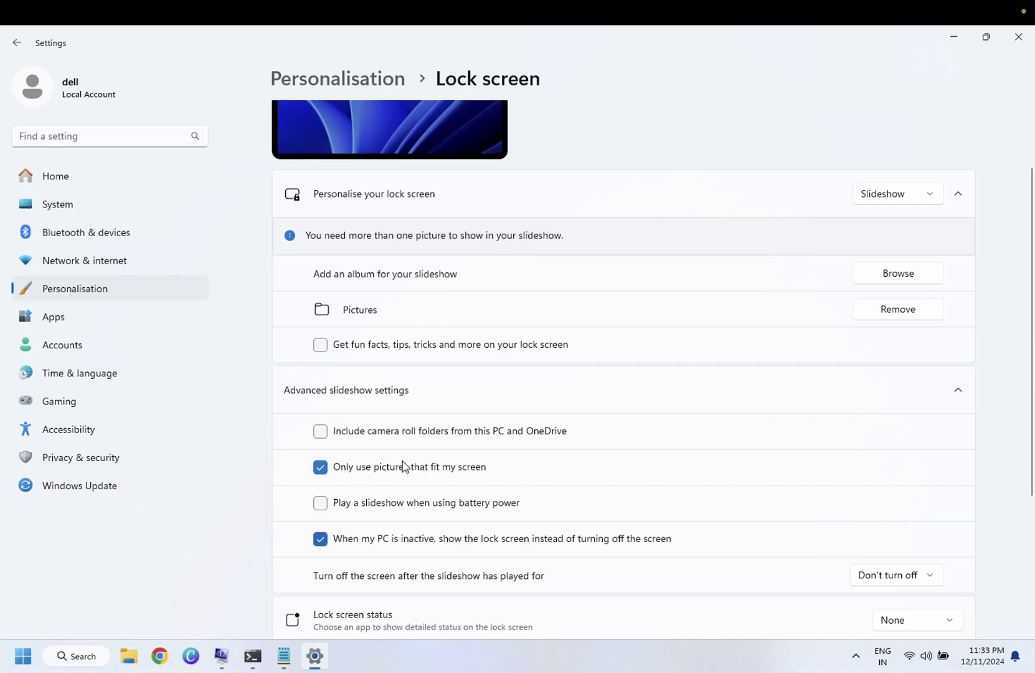
scroll(404, 466, down, 2)
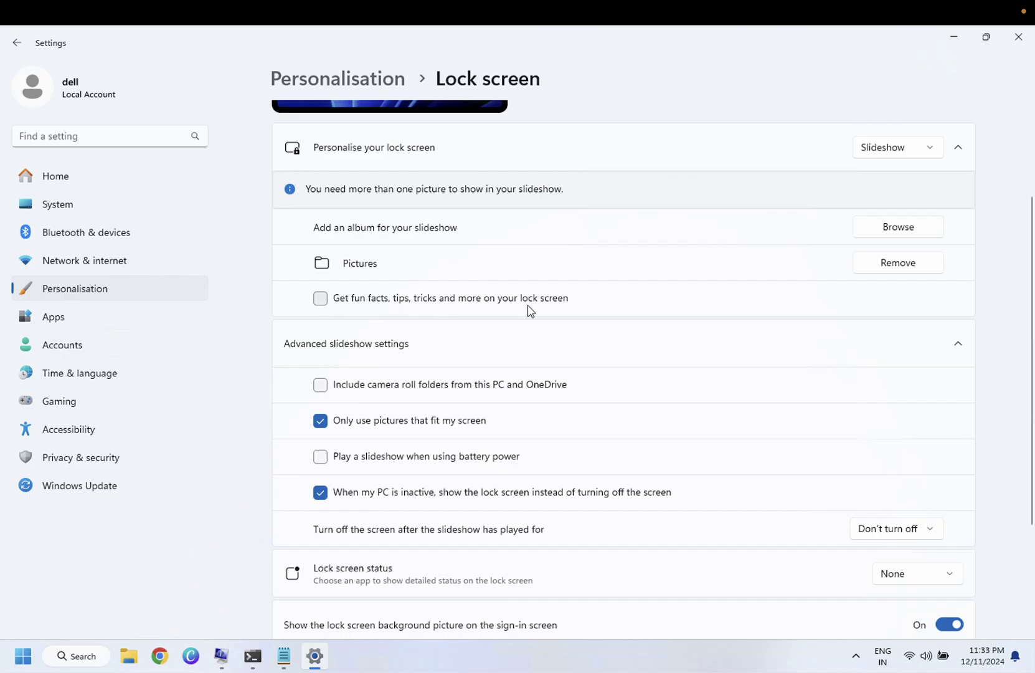
Toggle 'Get fun facts, tips, tricks' on and back off, leaving lock screen status at None.
click(322, 301)
click(321, 299)
scroll(415, 313, up, 1)
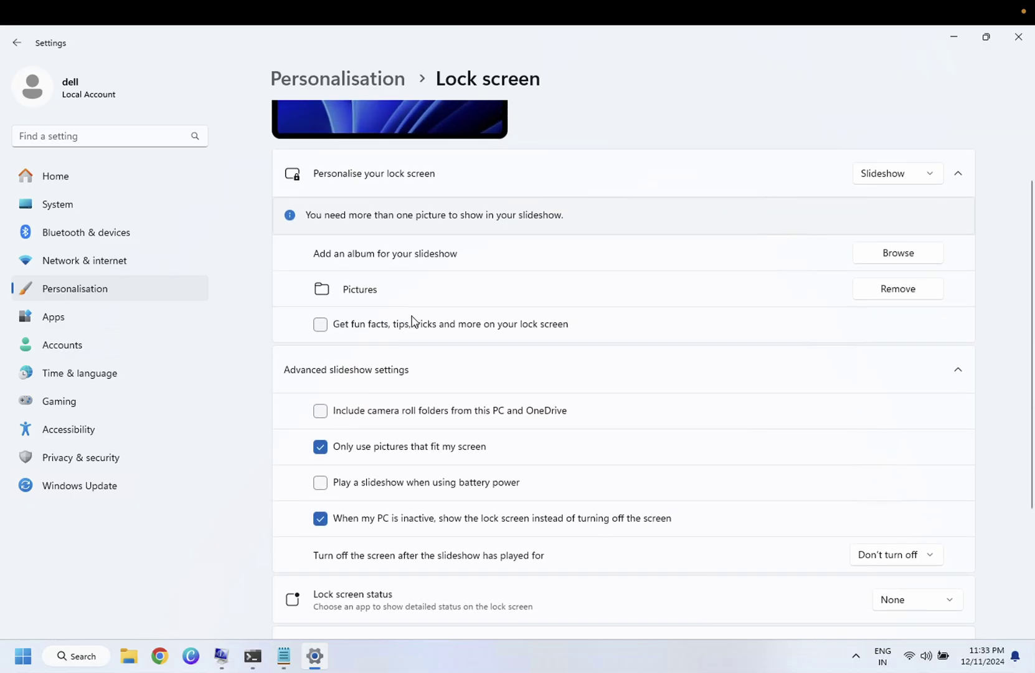
click(284, 656)
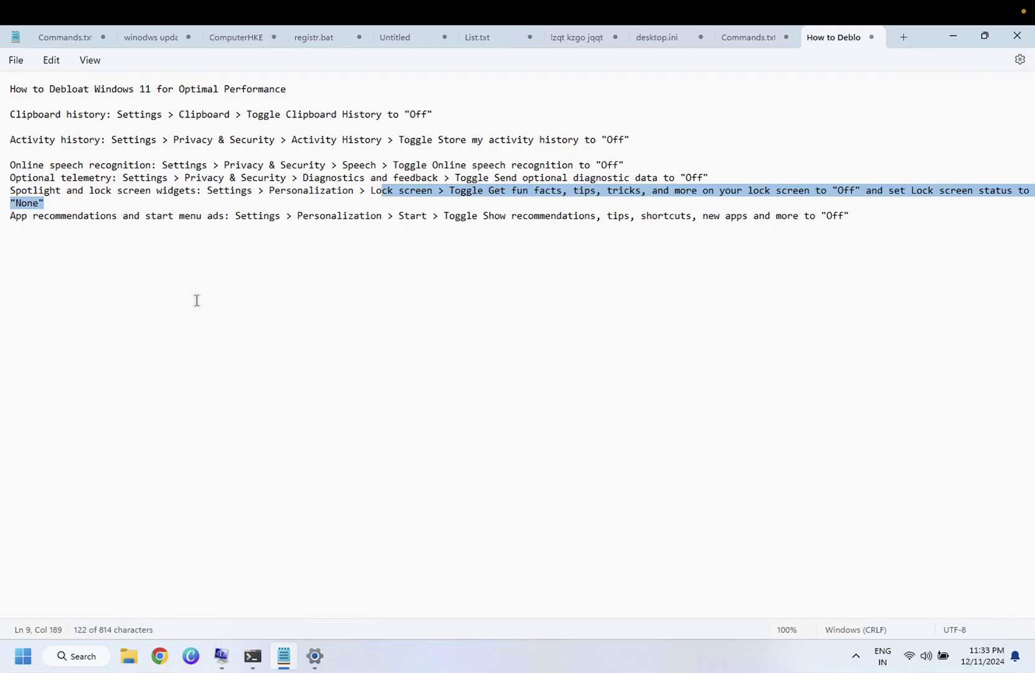
Mark the Start menu ads settings path in the notes, then return to Personalisation.
drag(65, 217, 206, 224)
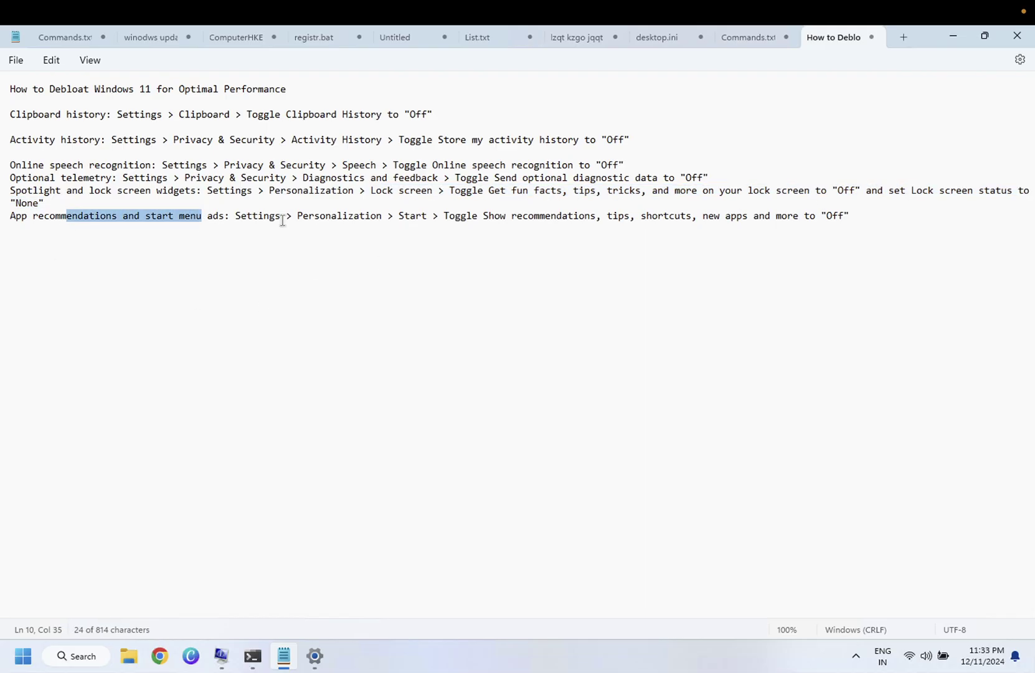
drag(282, 218, 802, 228)
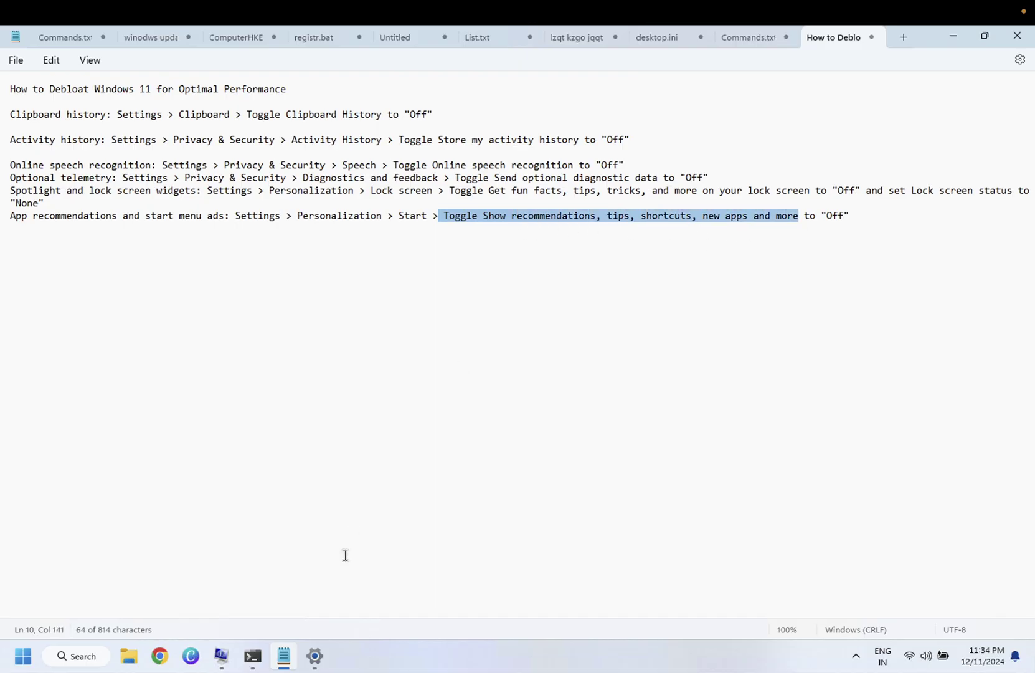
click(314, 655)
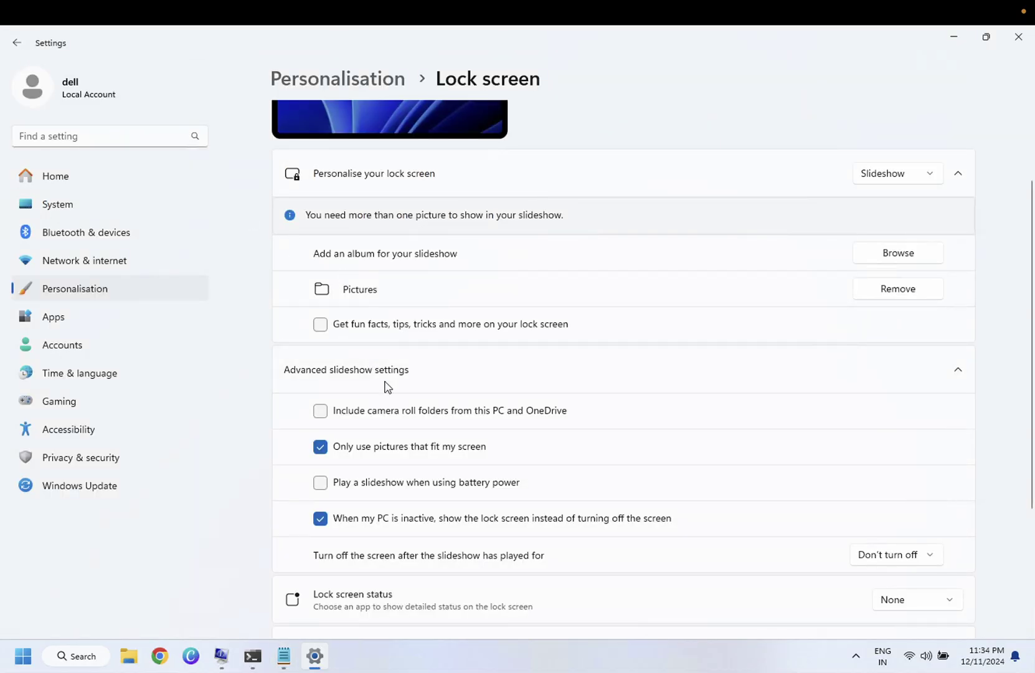
scroll(386, 411, down, 3)
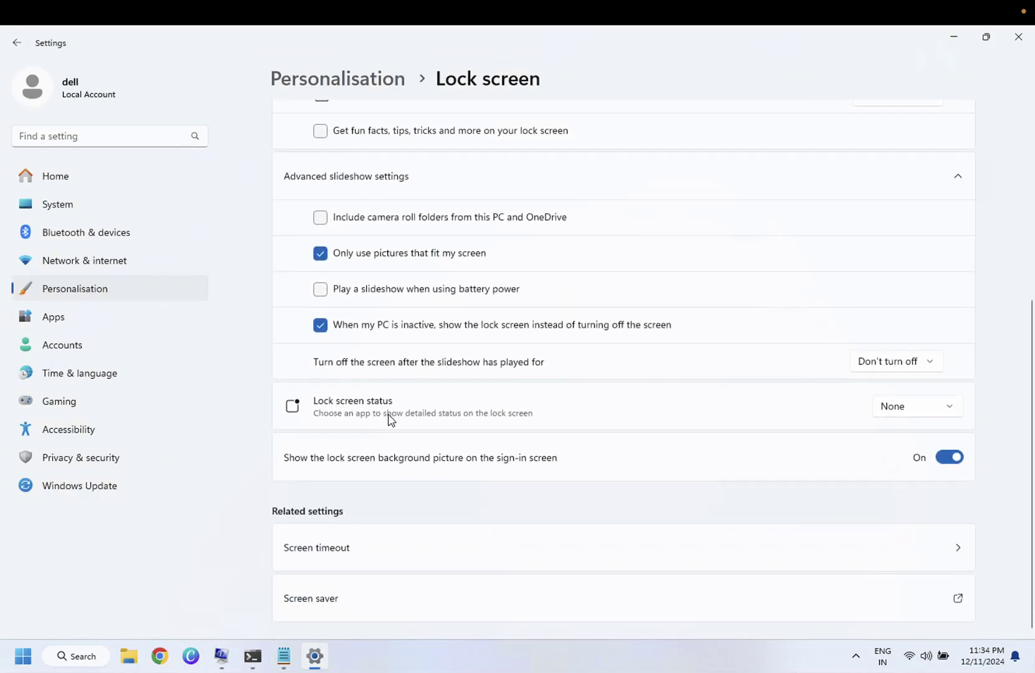
scroll(388, 419, up, 5)
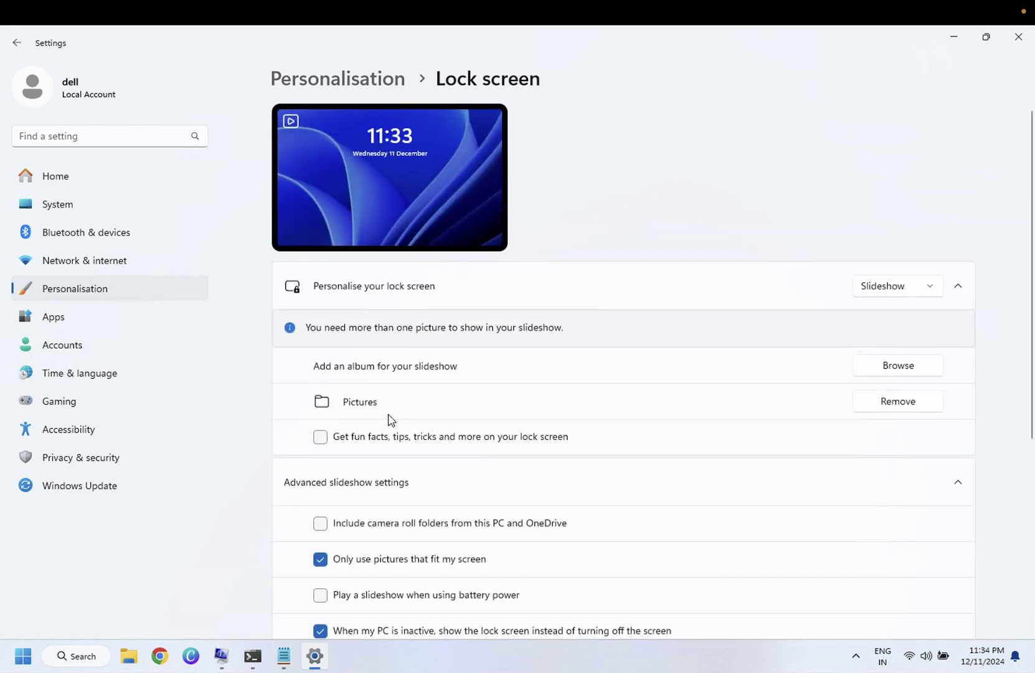
click(19, 43)
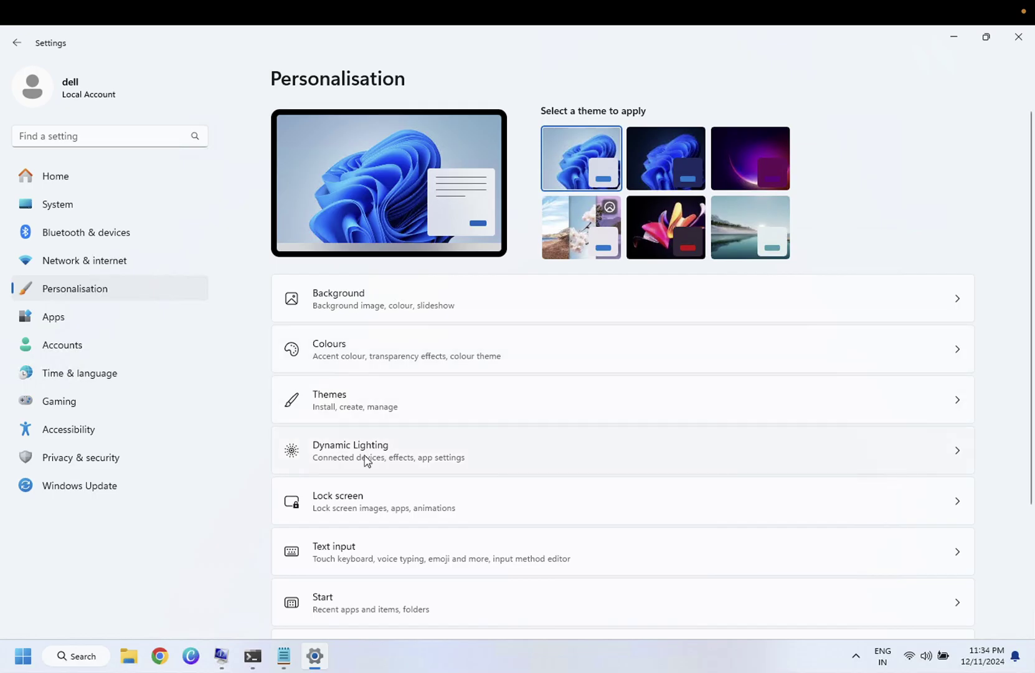
Confirm Start recommendations for tips, shortcuts and new apps are Off, then close Settings.
scroll(368, 460, down, 2)
click(364, 503)
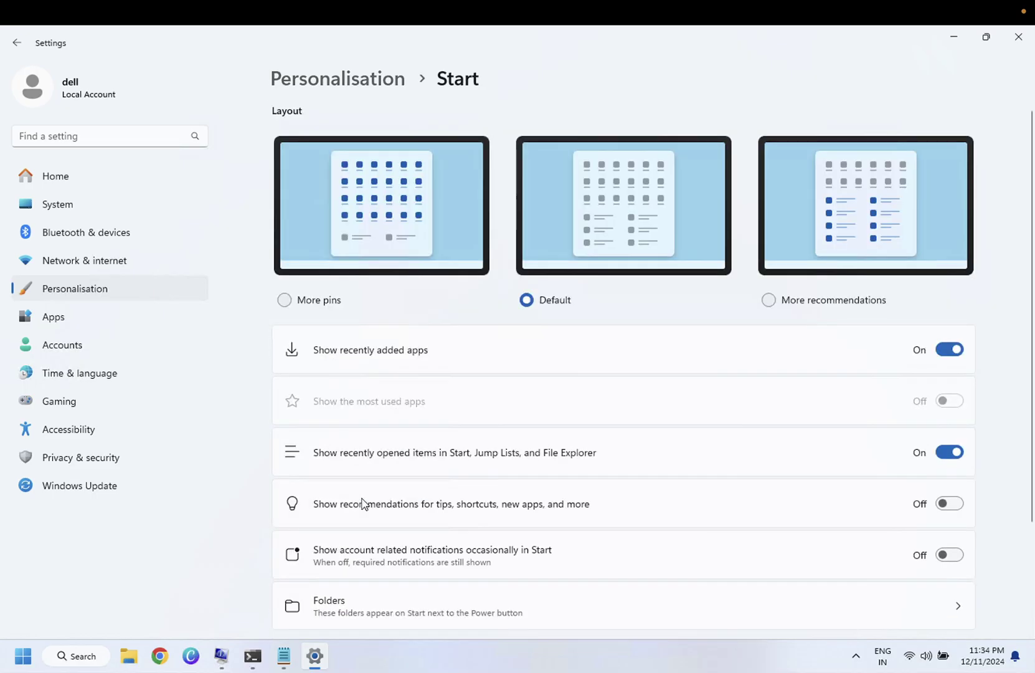
scroll(490, 399, down, 1)
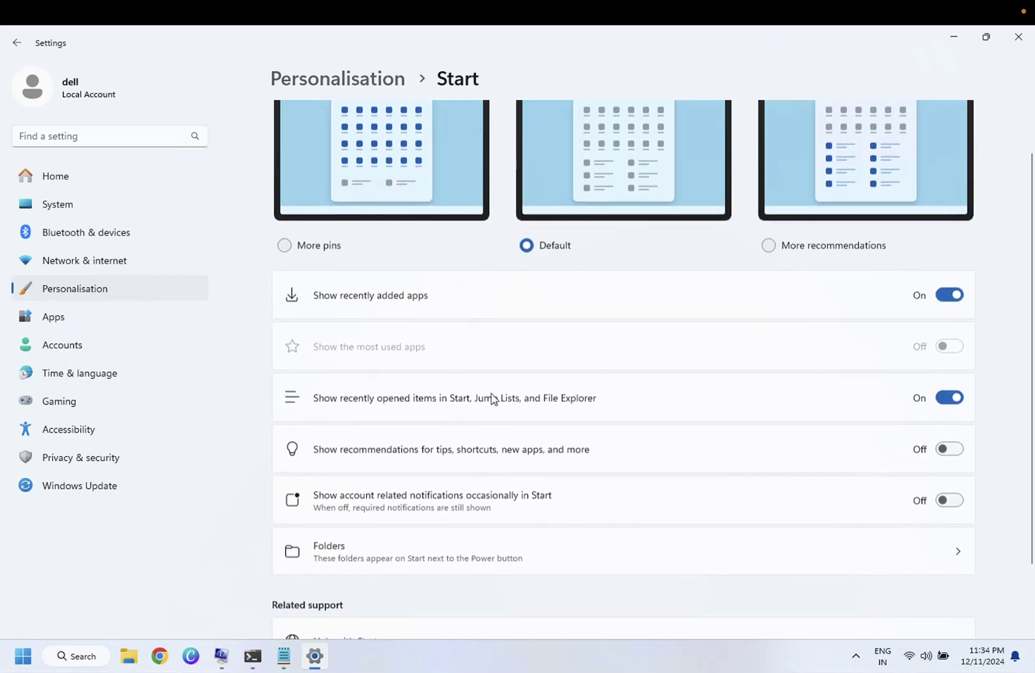
scroll(496, 355, down, 1)
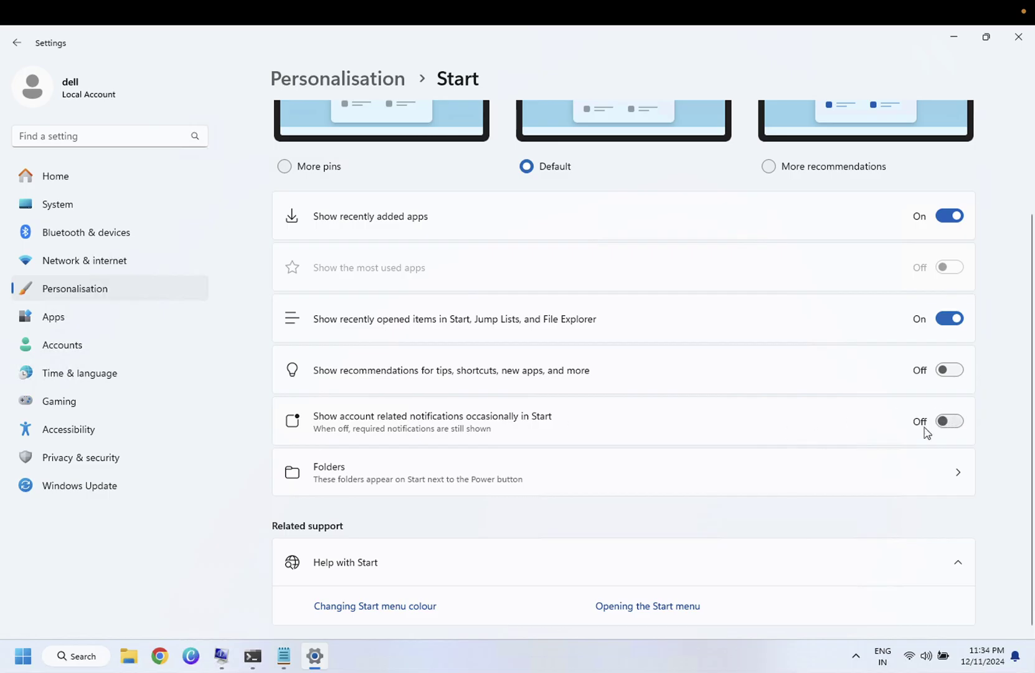
click(1018, 40)
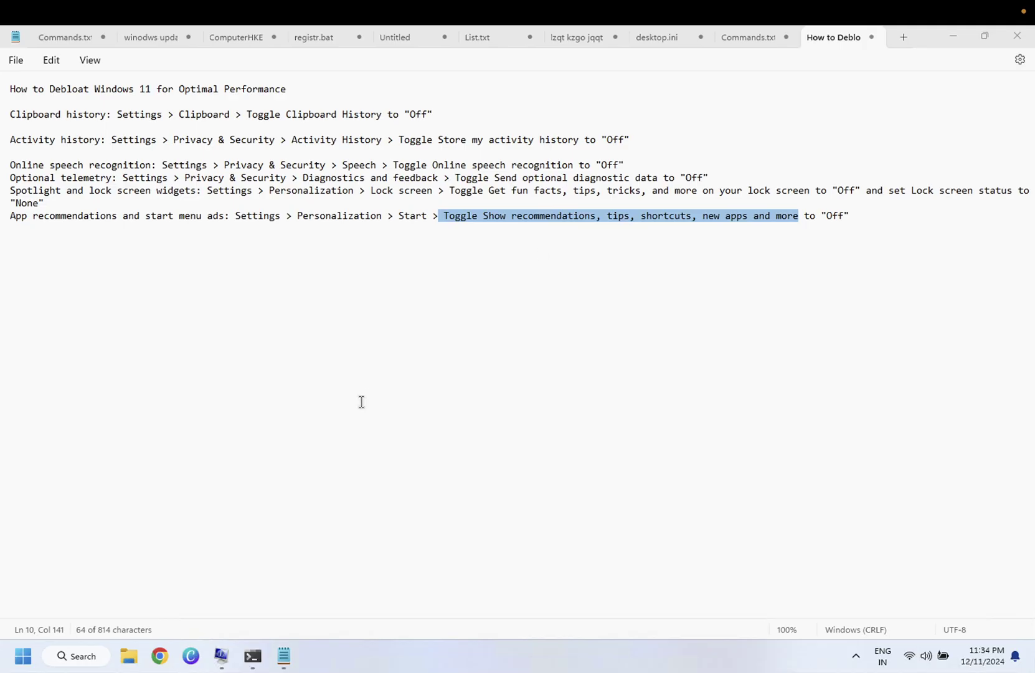
Launch Run from Windows search and open the Windows temp folder.
click(956, 36)
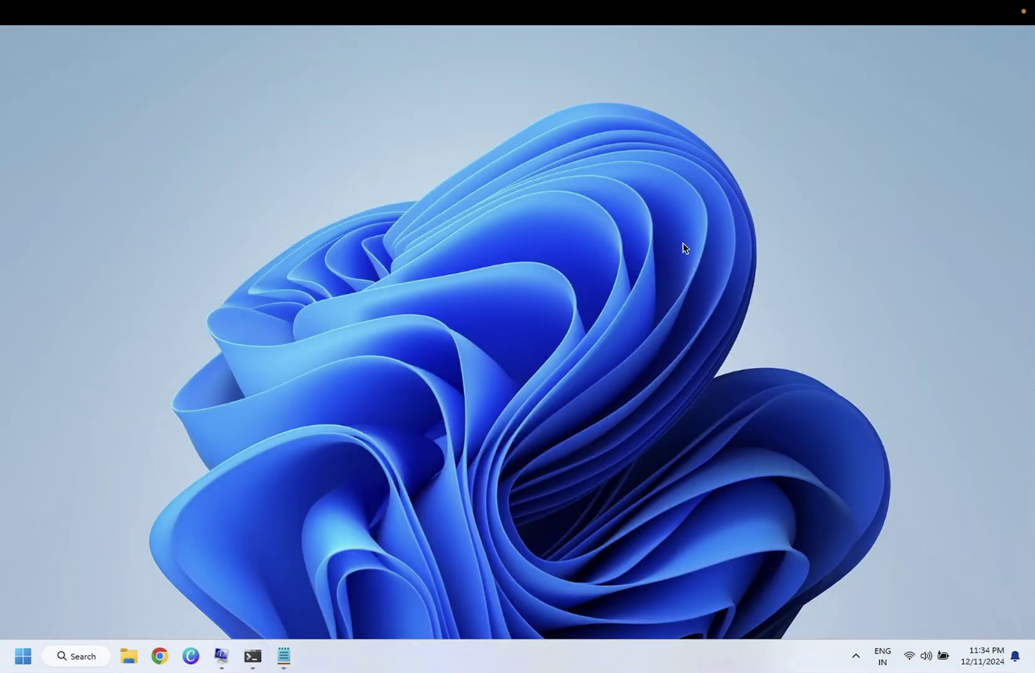
click(76, 657)
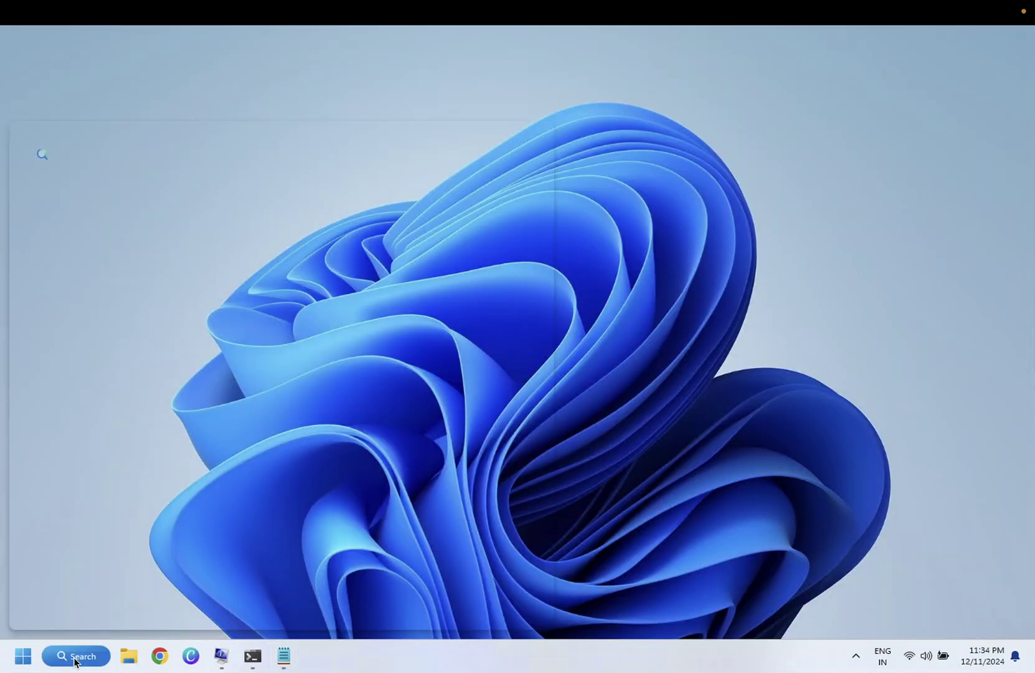
text(run)
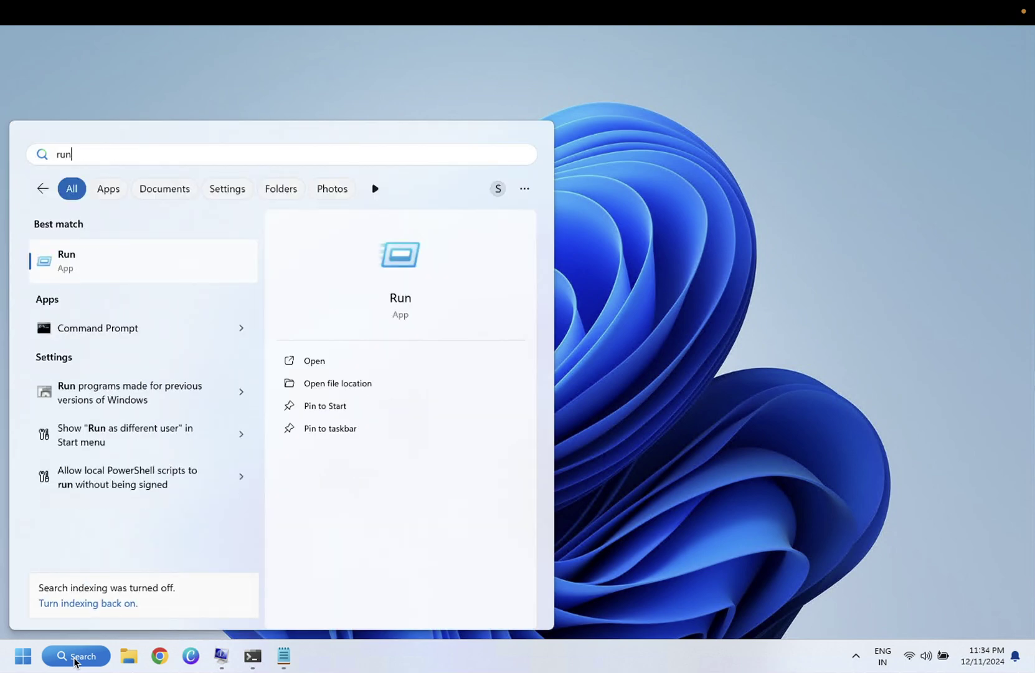
key(Return)
drag(170, 497, 357, 301)
text(te)
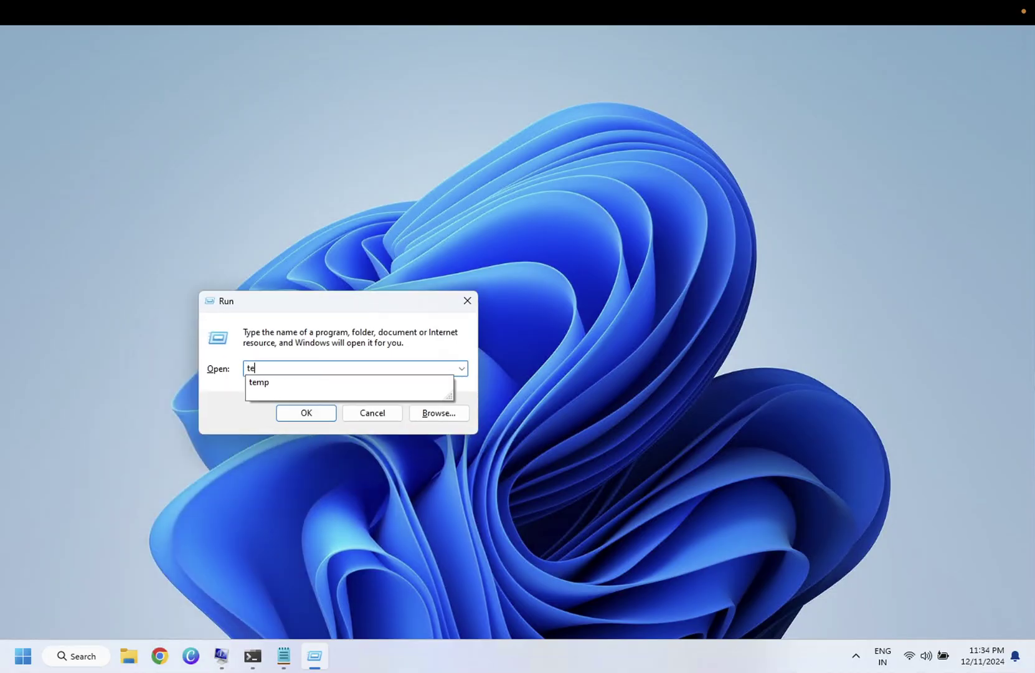
key(Down)
key(Return)
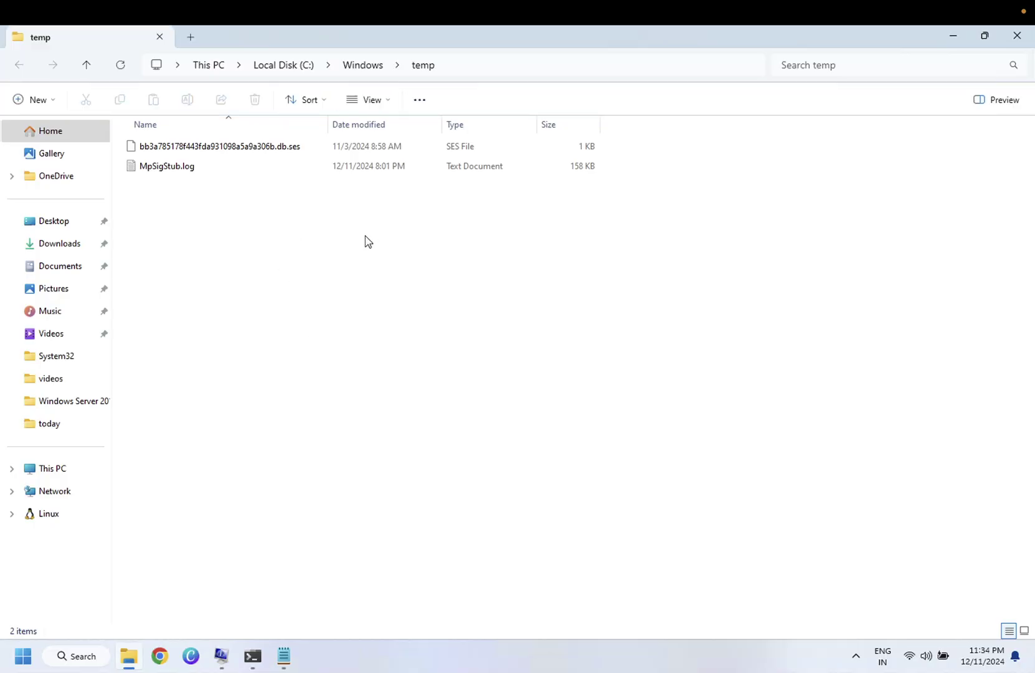
Try deleting both temp files, dismiss the administrator permission prompt, and close the folder.
key(ctrl+a)
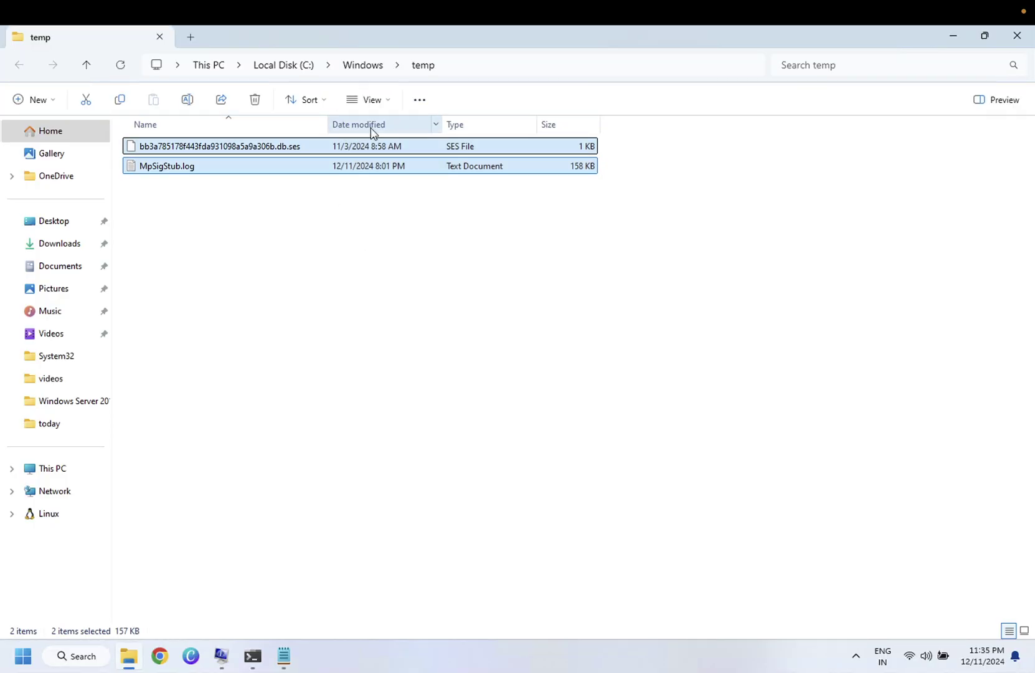
click(258, 107)
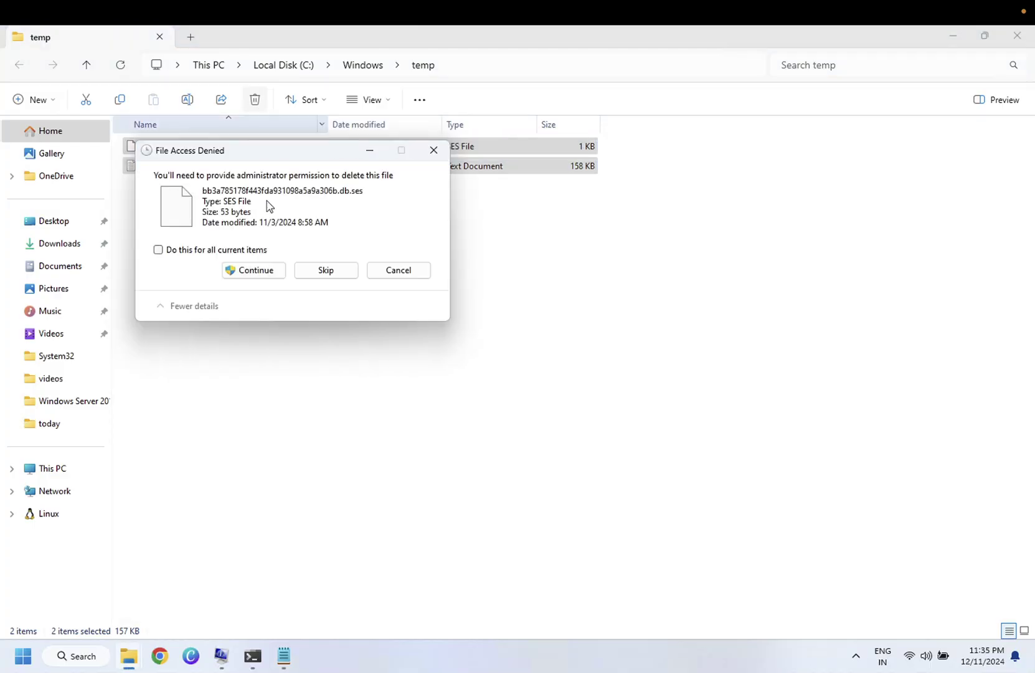
click(434, 150)
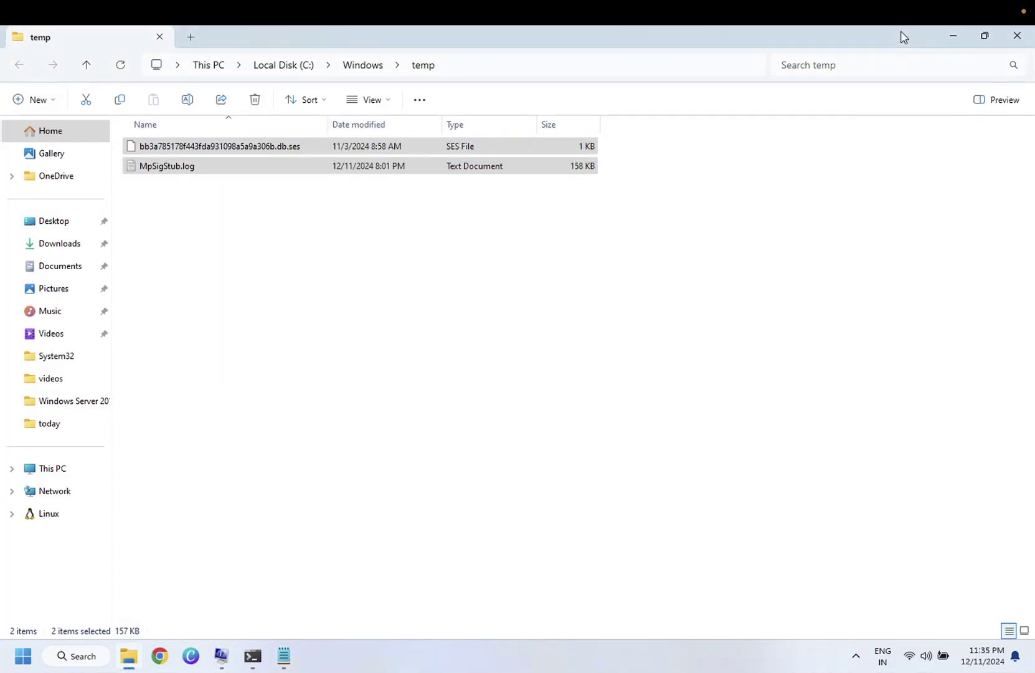
click(1026, 40)
key(super+r)
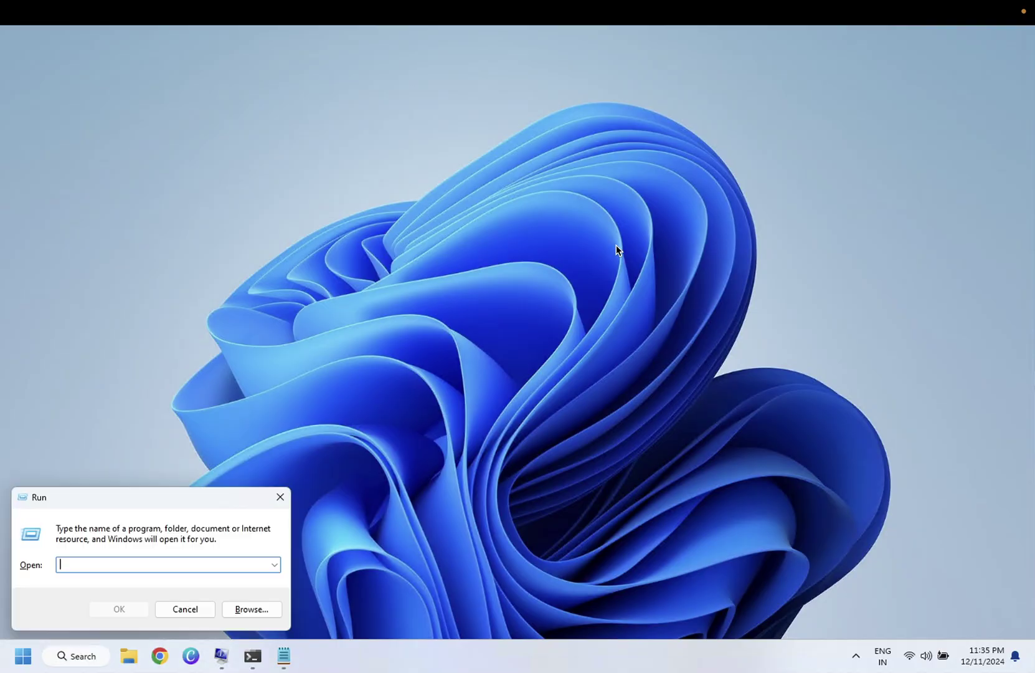
text(%)
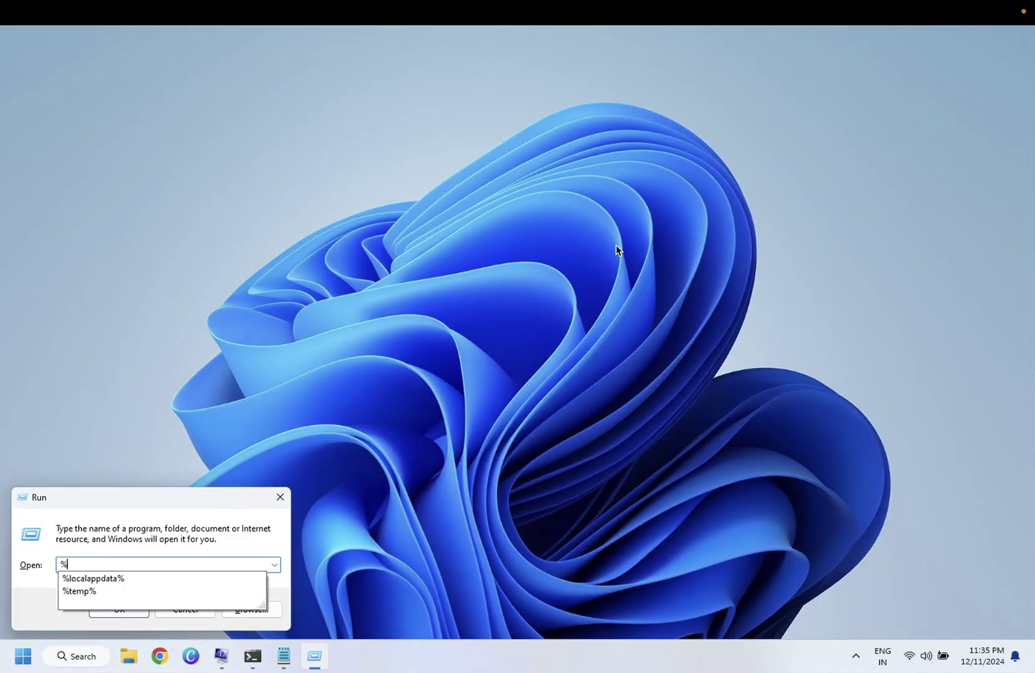
key(Down)
key(Down)
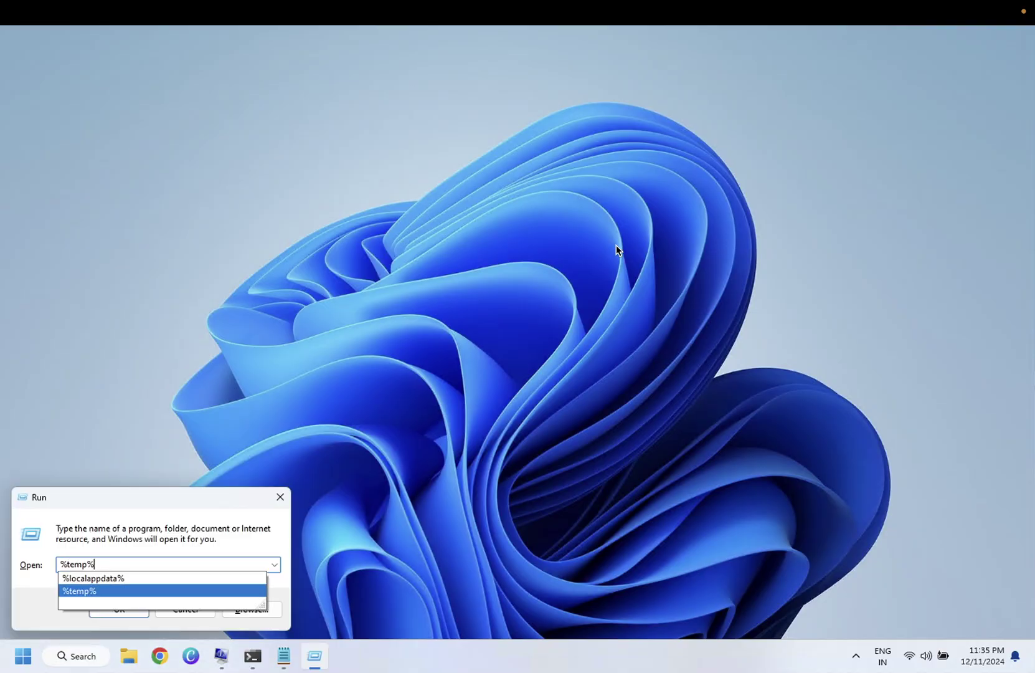
key(Return)
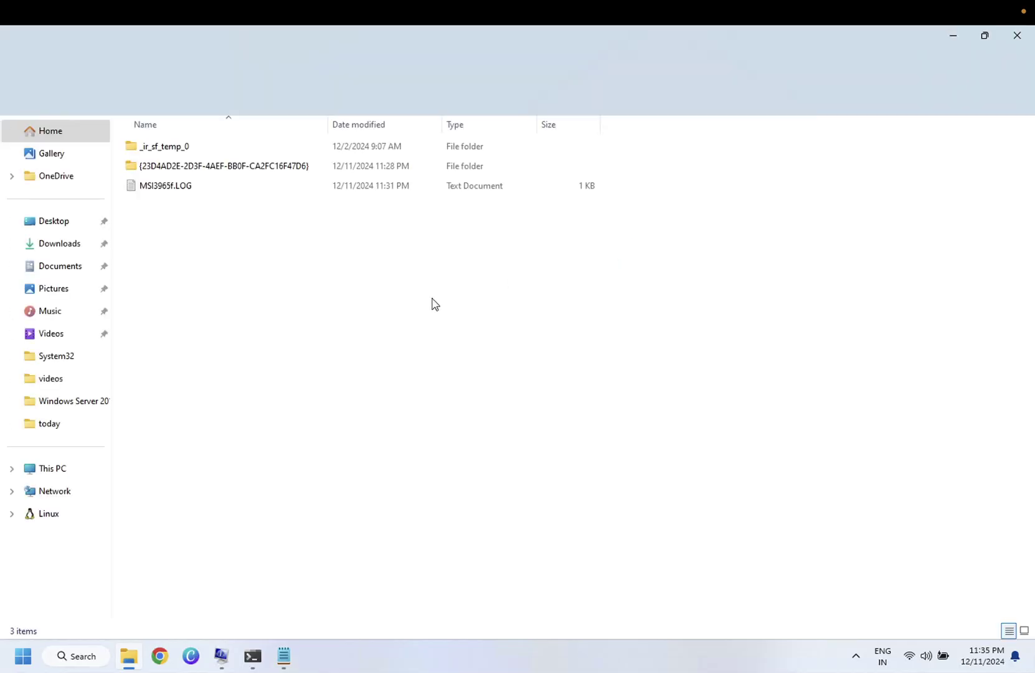
click(1019, 42)
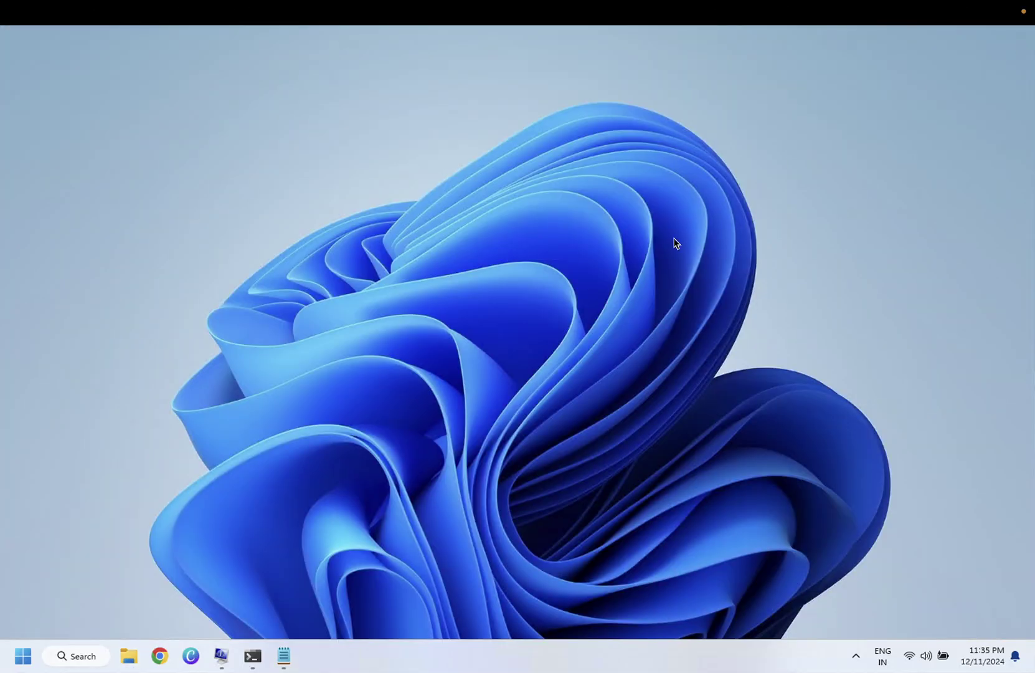
key(super+r)
text(pre)
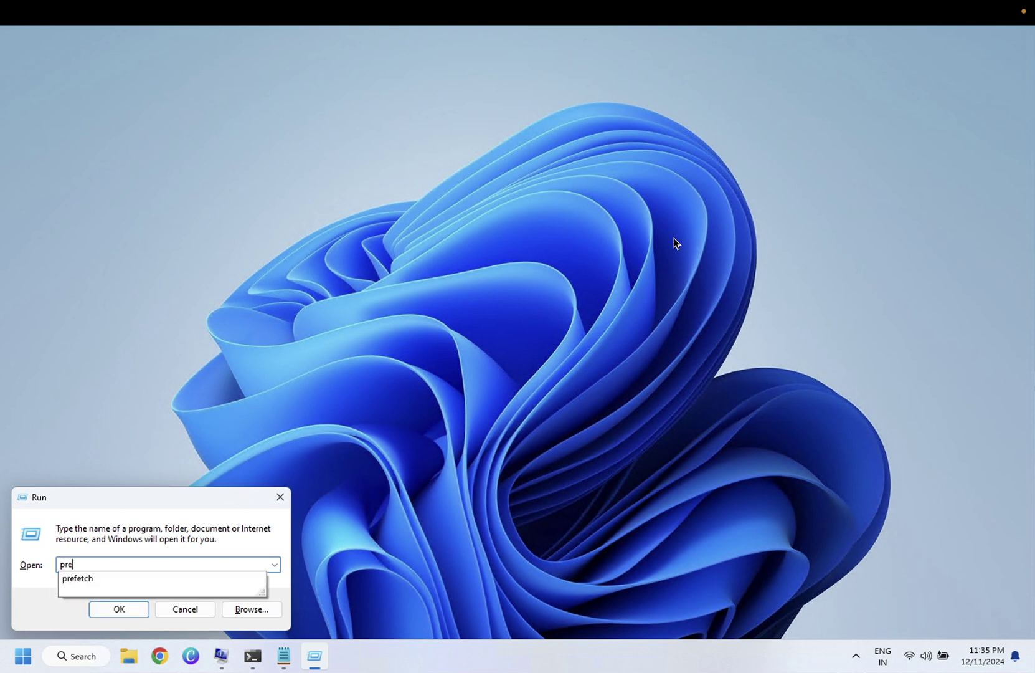
key(Down)
key(Return)
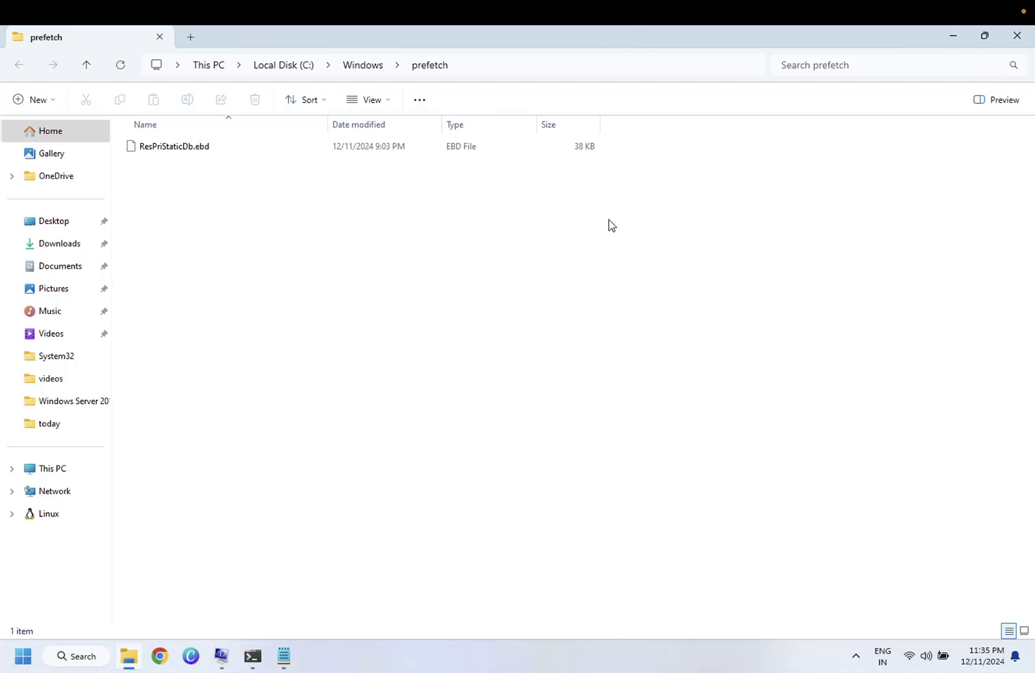
click(1016, 37)
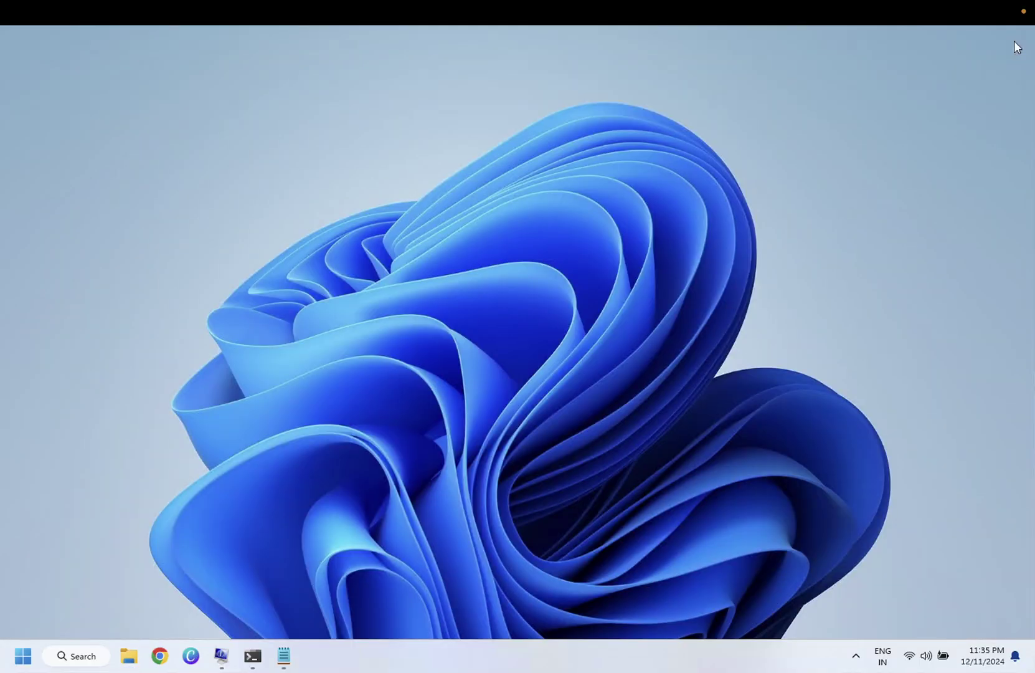
Launch Disk Clean-up (cleanmgr) from Run for drive C:.
key(super+r)
text(cle)
key(Down)
key(Return)
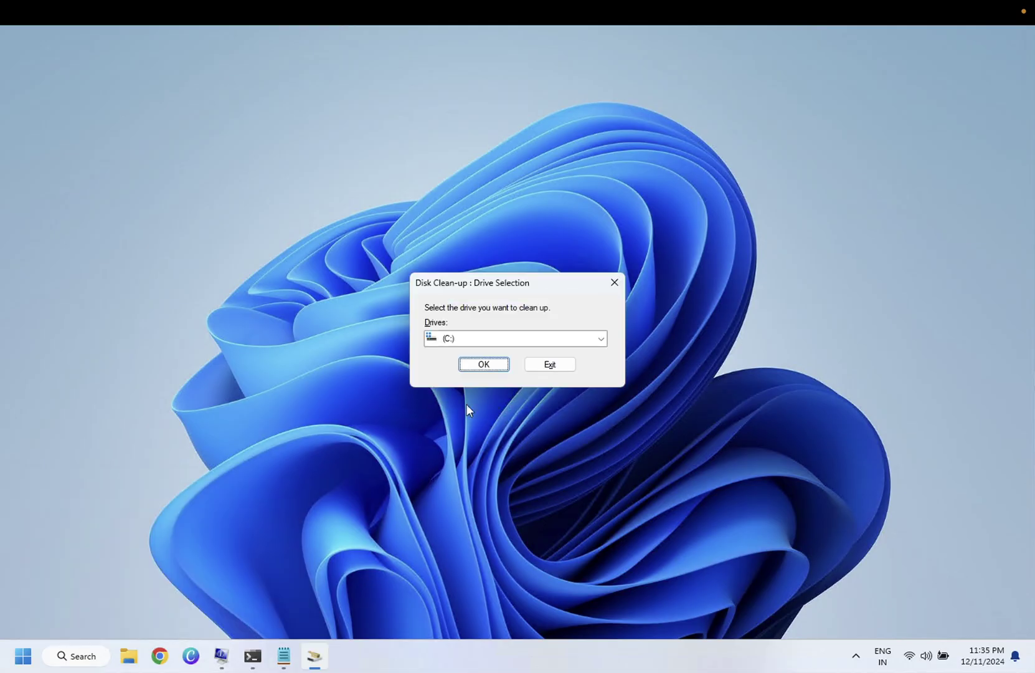
click(477, 366)
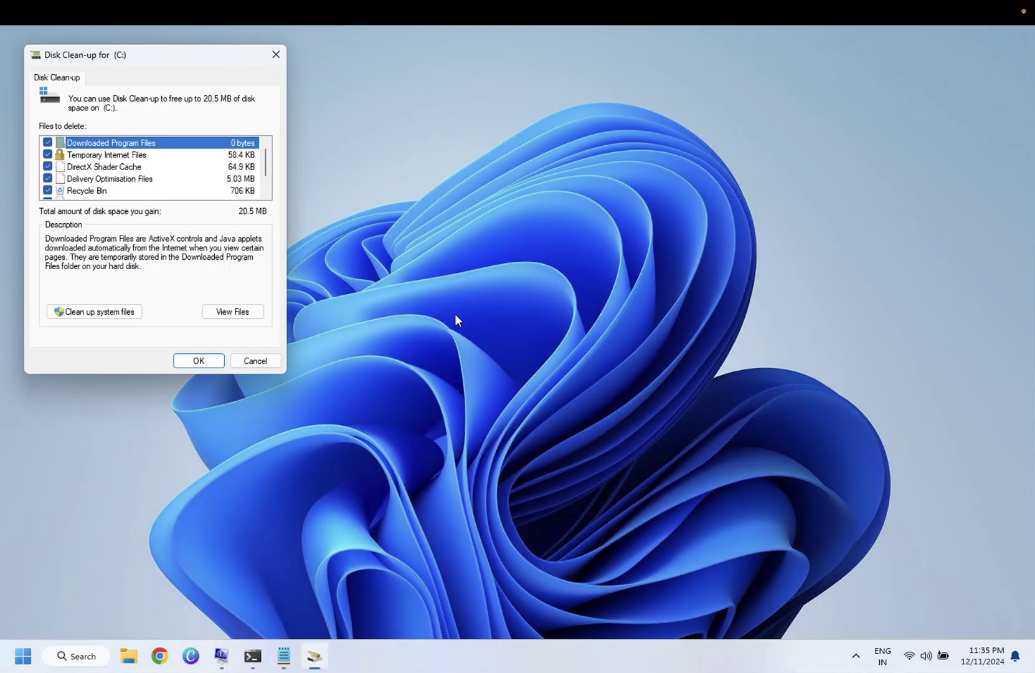
Rescan drive C: including system files, finding up to 699 MB to free.
click(117, 320)
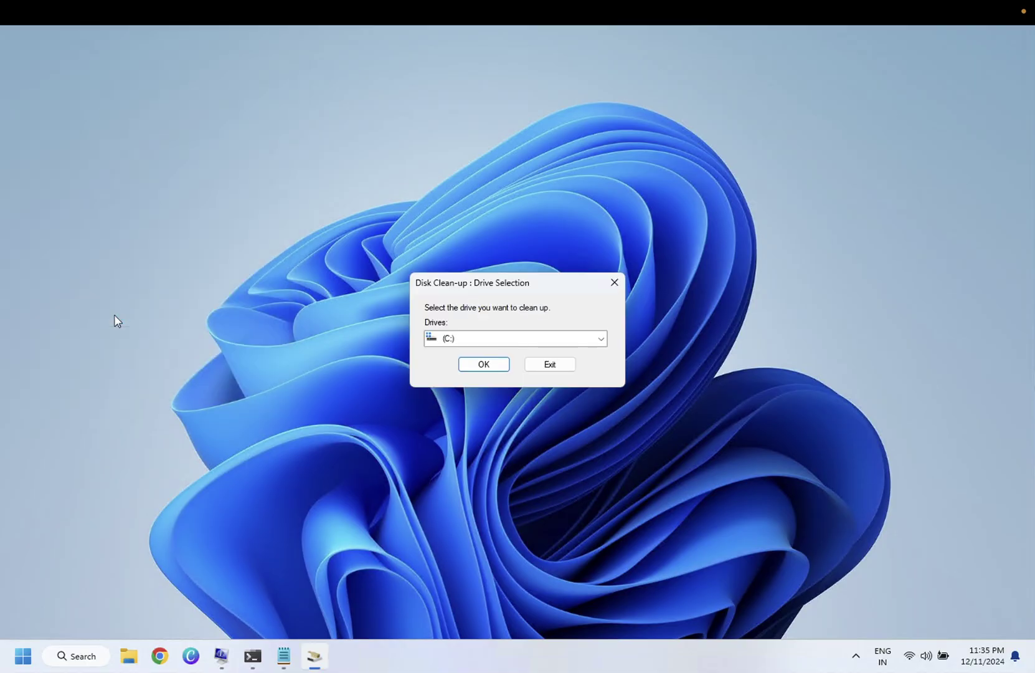
click(488, 366)
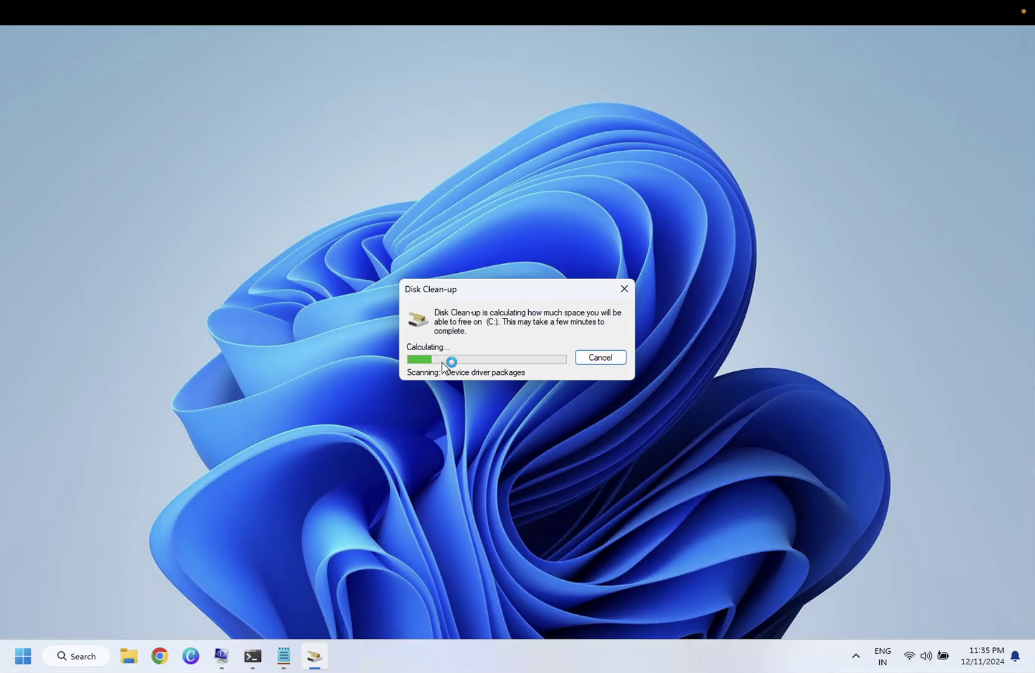
drag(519, 295, 523, 242)
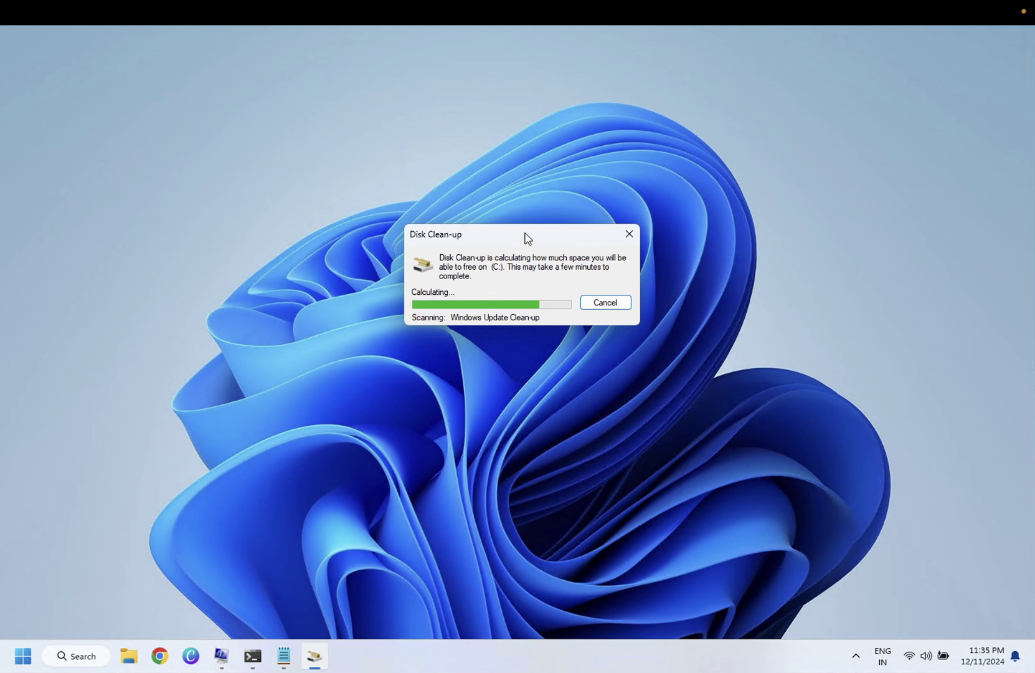
drag(531, 232, 550, 176)
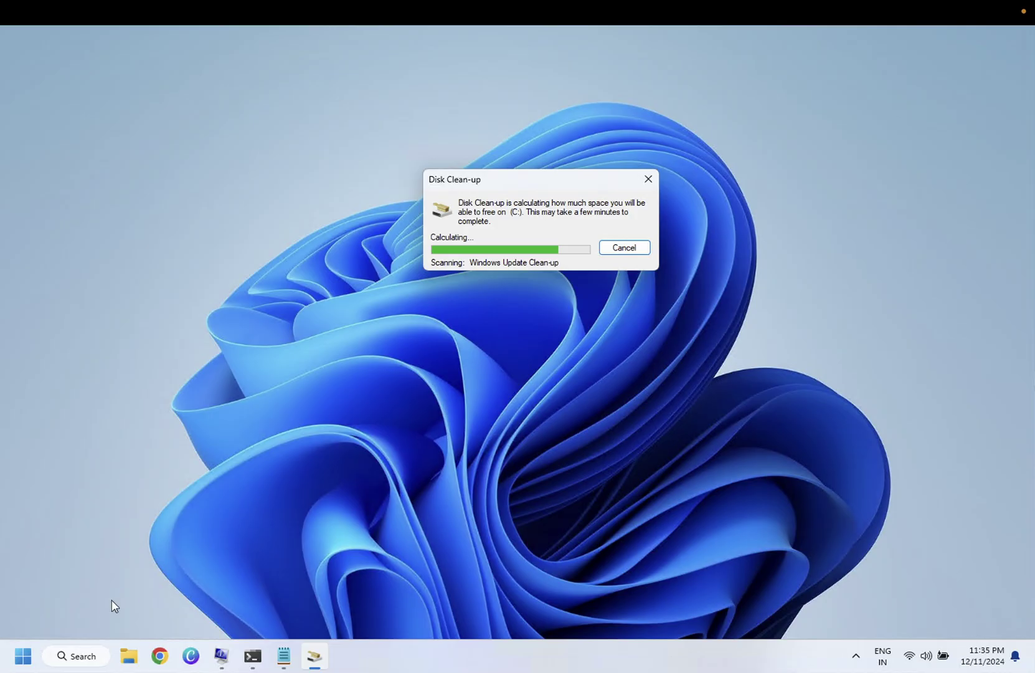
click(29, 652)
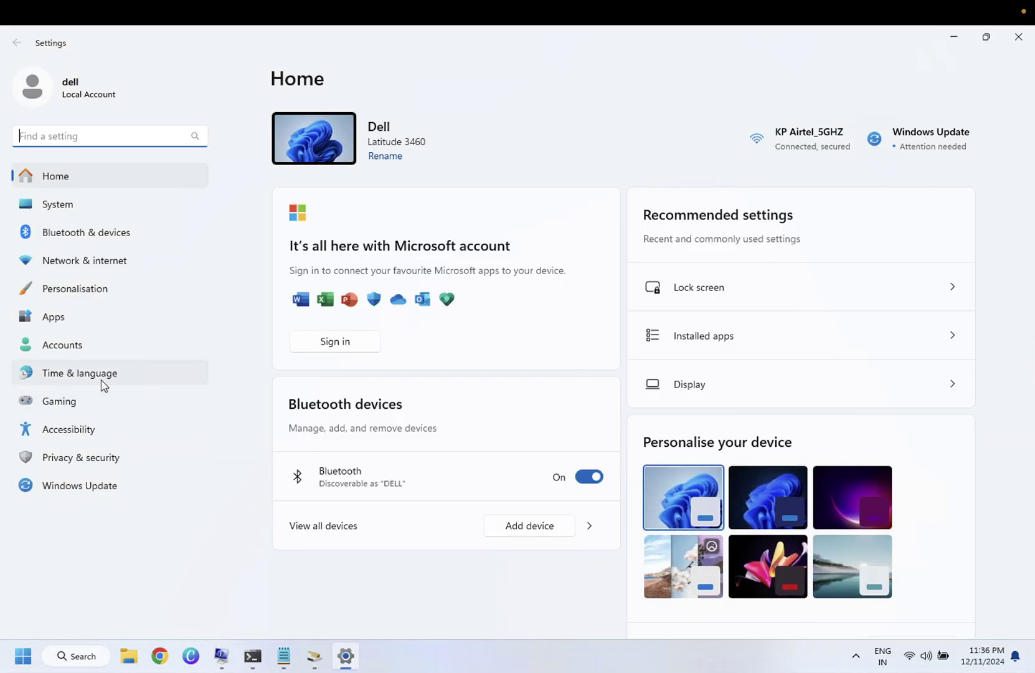
Go to System > Storage > Storage Sense, where automatic user content cleanup is On.
click(80, 210)
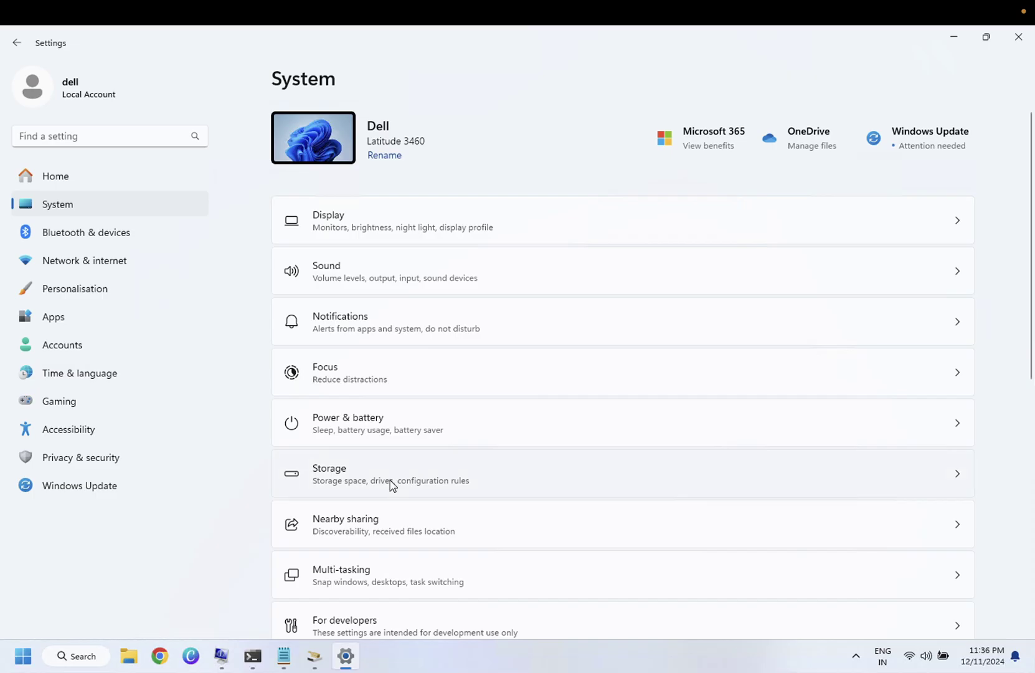
click(392, 485)
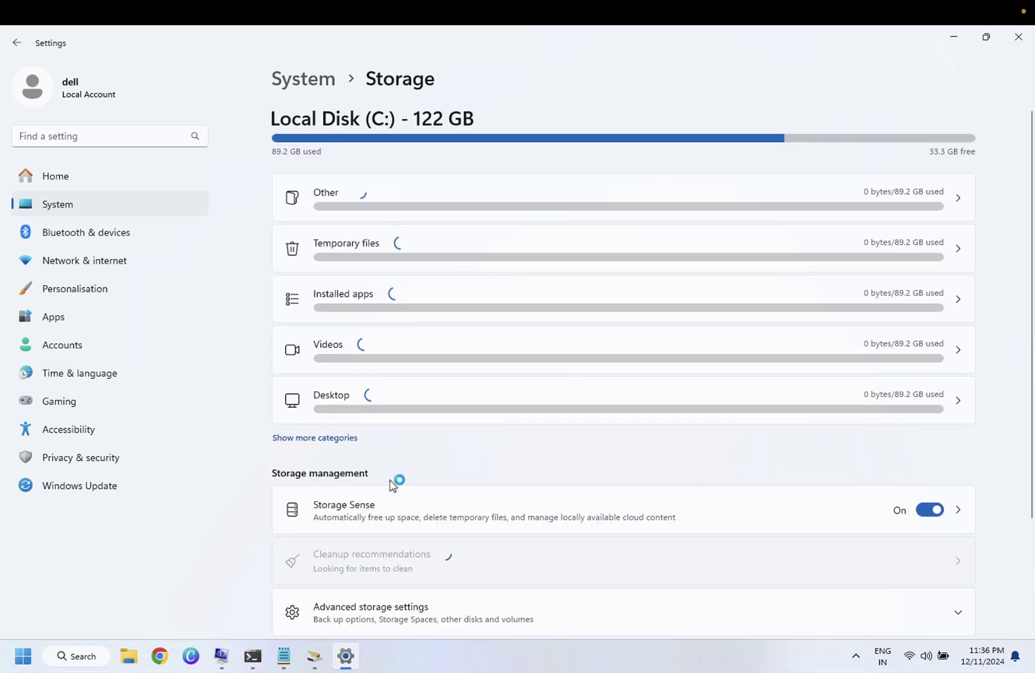
scroll(374, 516, down, 2)
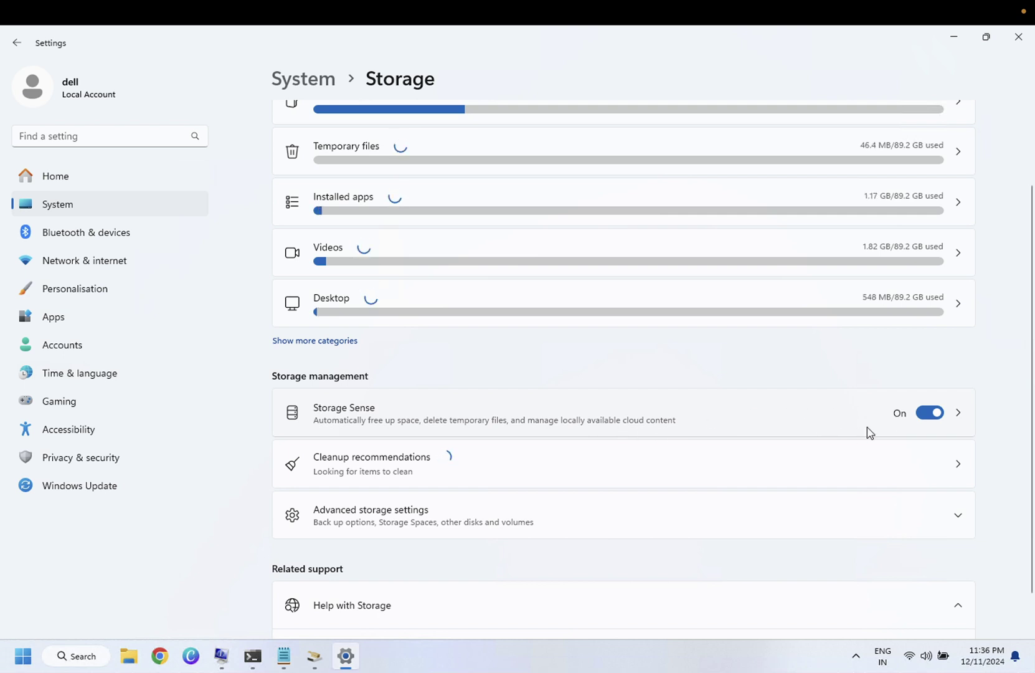
click(957, 412)
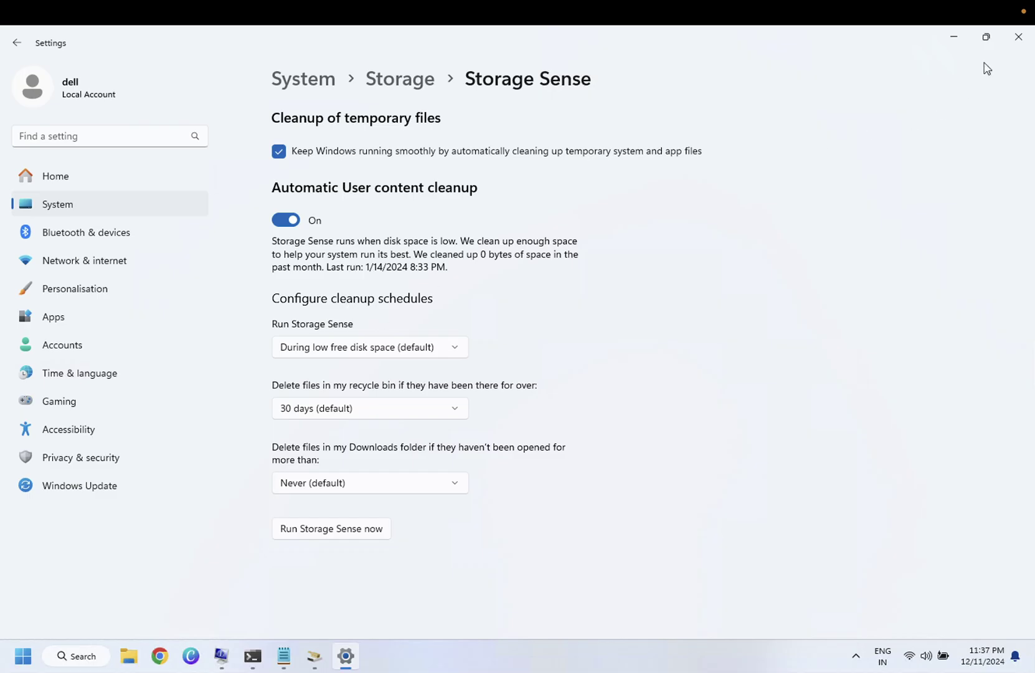
Close Settings, review the Files to delete list, and permanently delete the checked files on C:.
click(1017, 36)
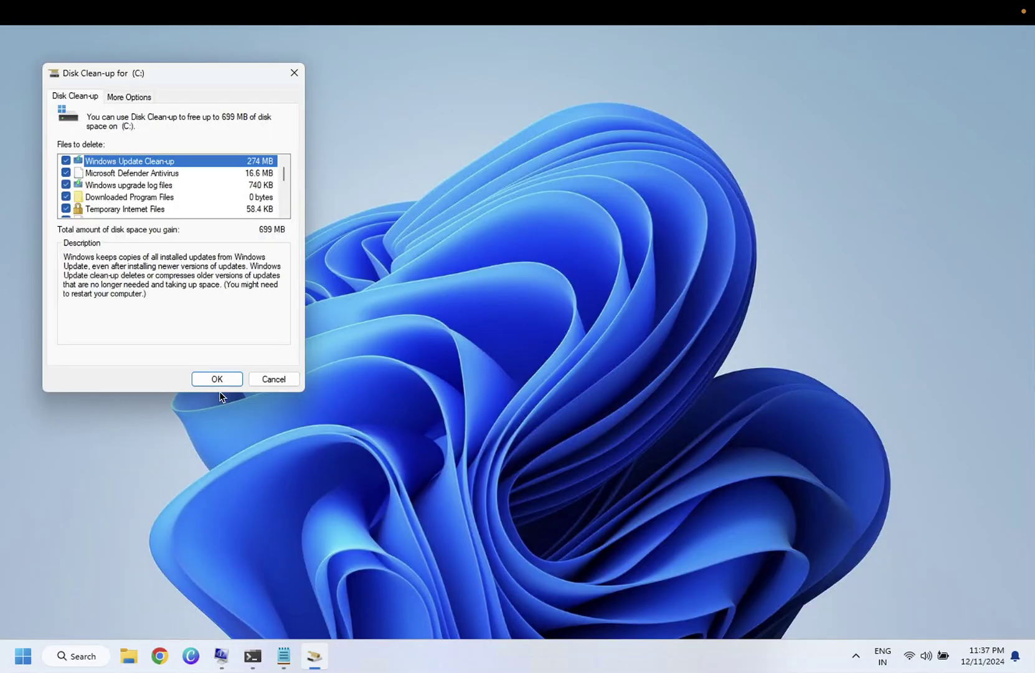
scroll(136, 203, down, 1)
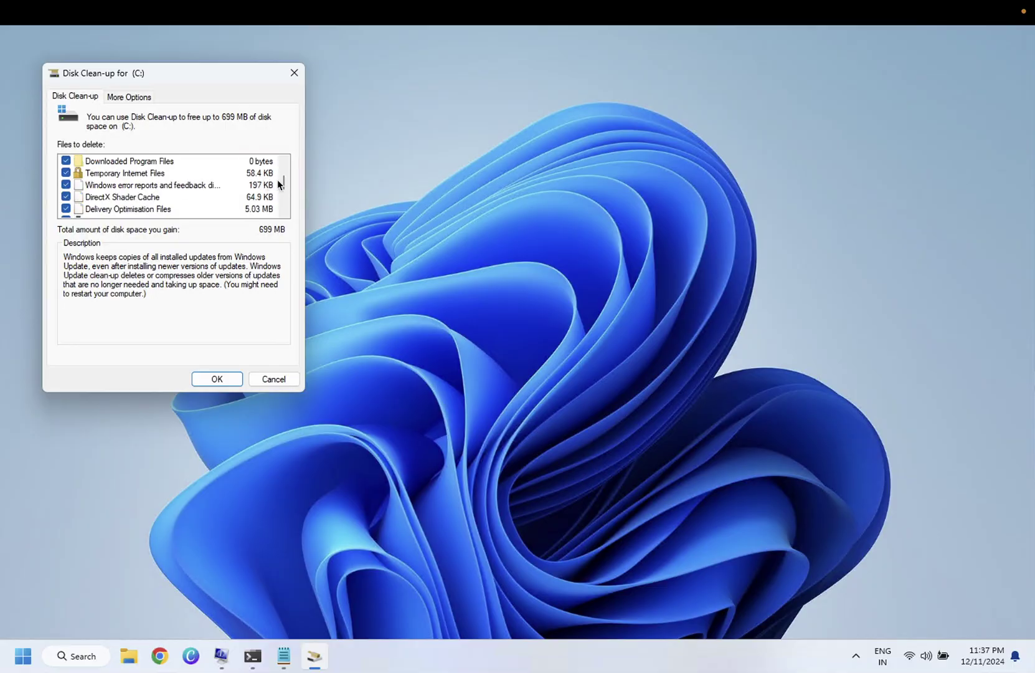
drag(284, 187, 274, 115)
scroll(203, 180, down, 1)
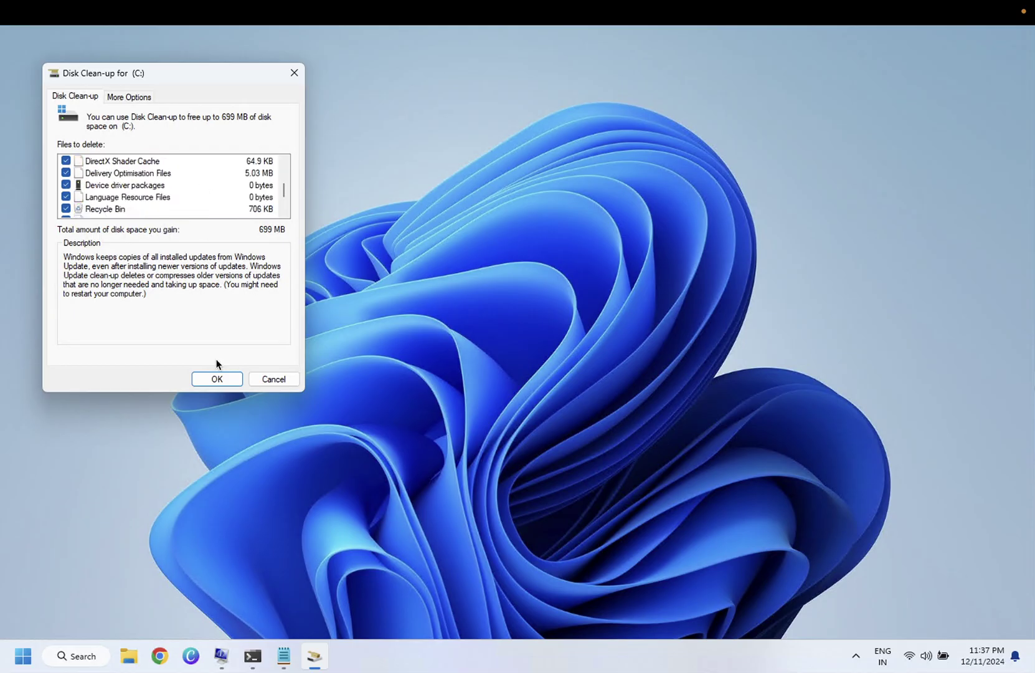
click(213, 379)
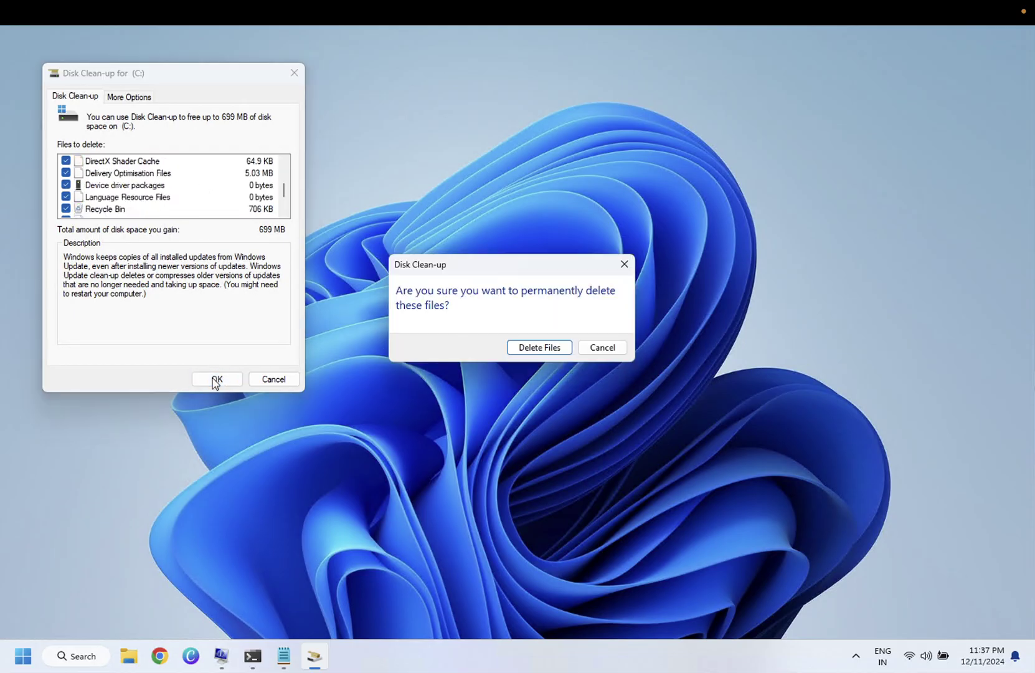
click(538, 351)
drag(541, 296, 498, 225)
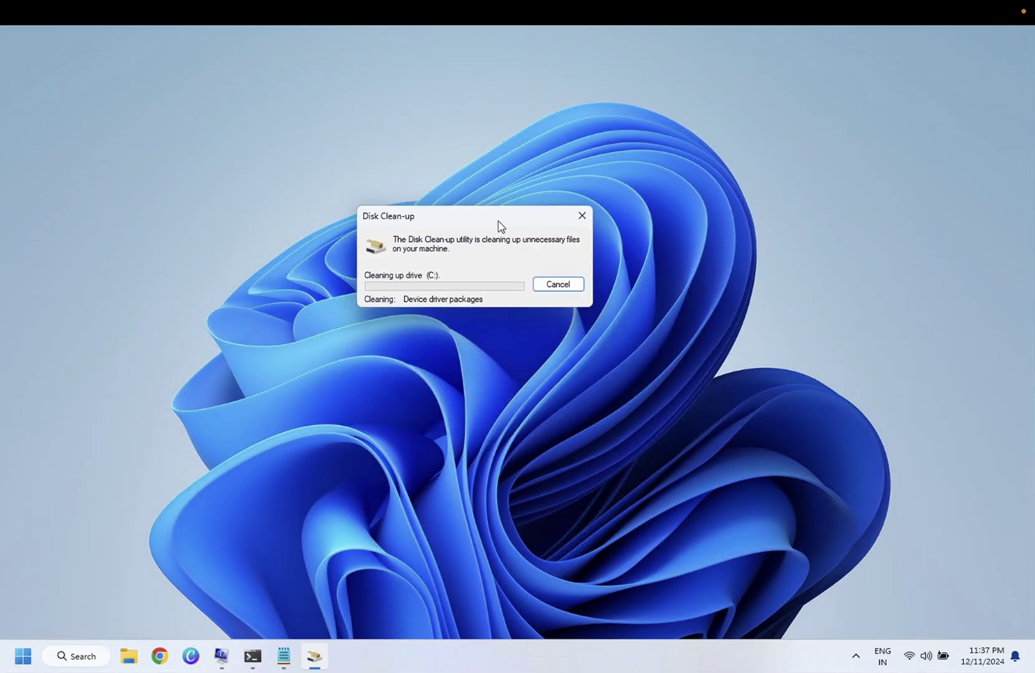
drag(498, 221, 508, 194)
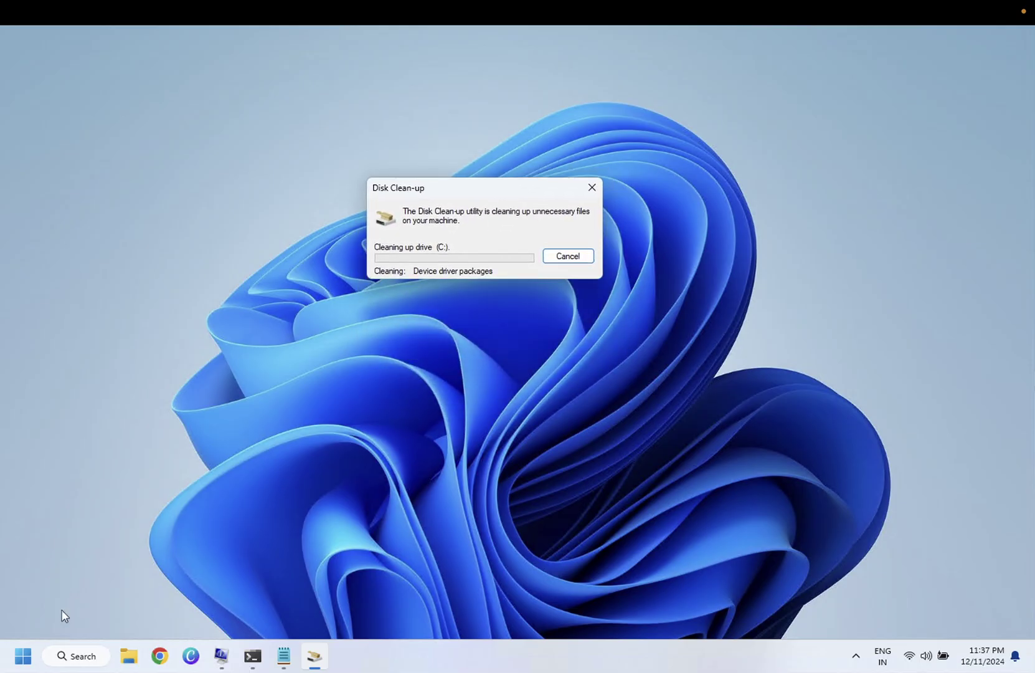
click(27, 654)
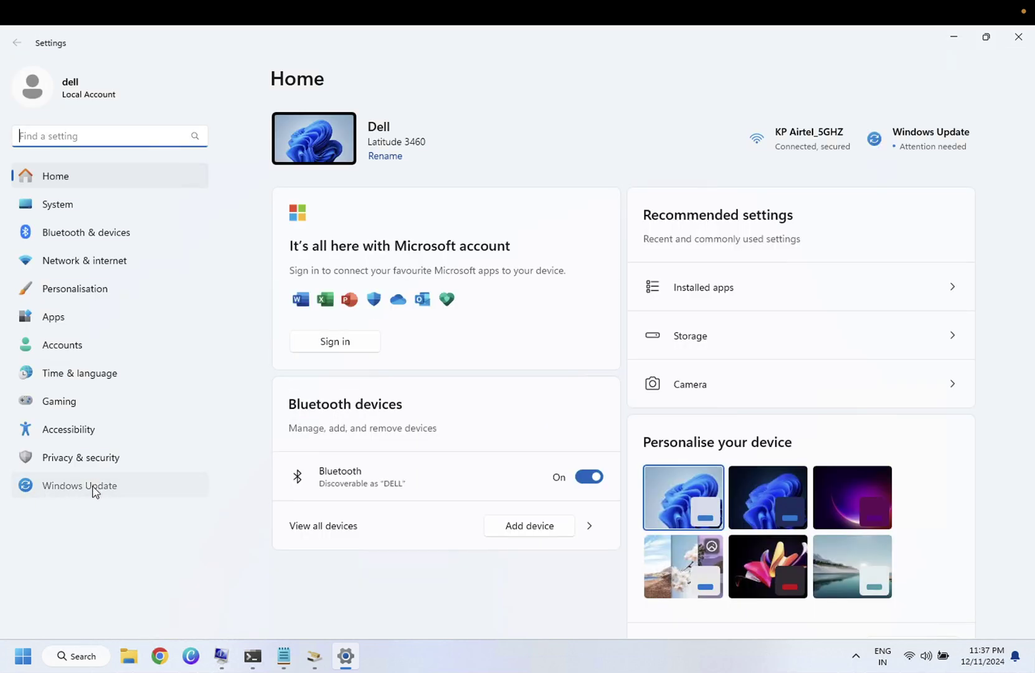
Check for Windows updates, then minimise Settings to watch the disk cleanup progress.
click(94, 490)
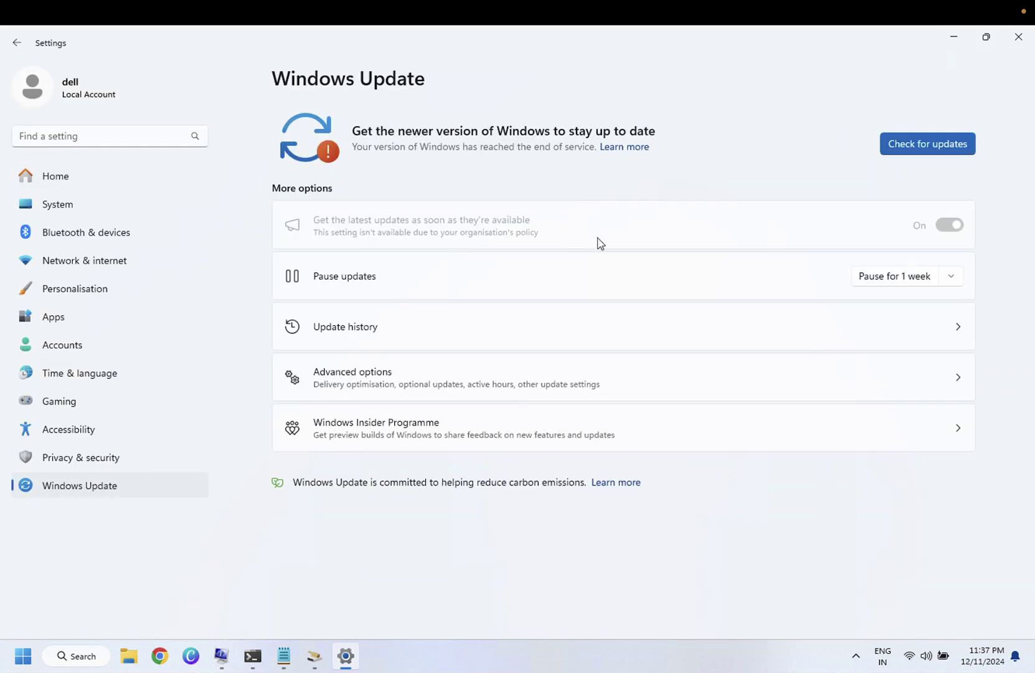
click(935, 152)
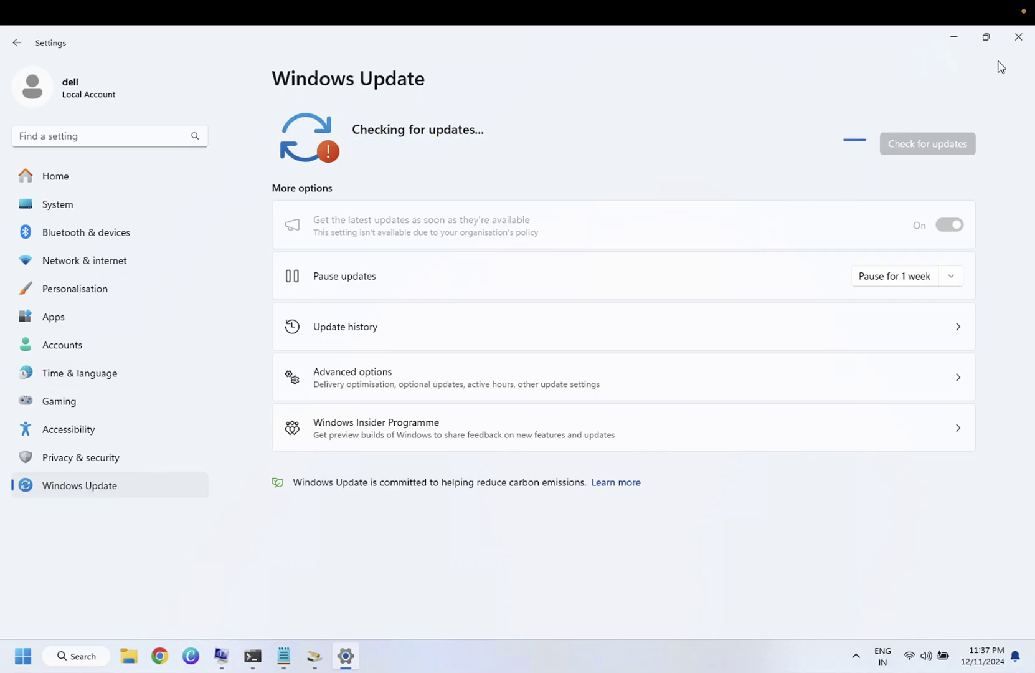
click(951, 44)
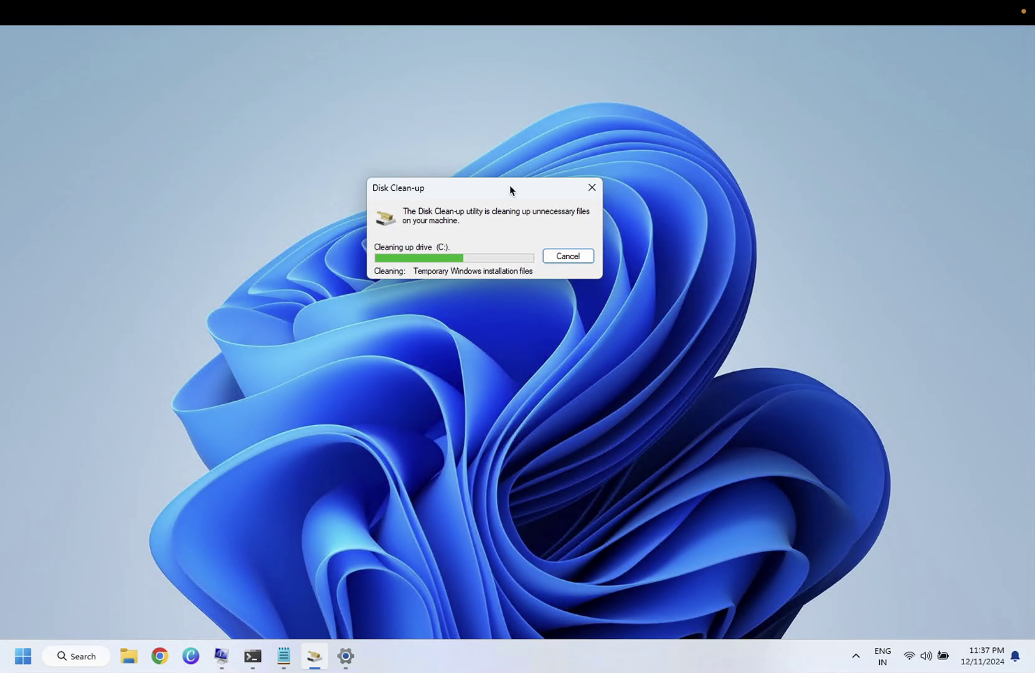
click(663, 163)
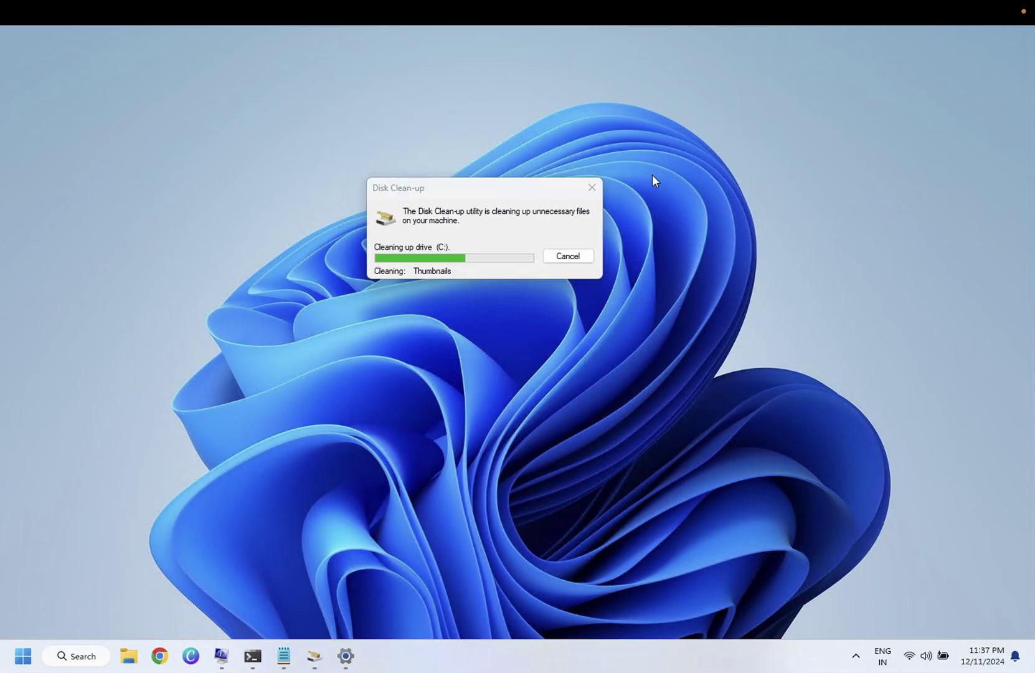
right_click(663, 165)
click(719, 223)
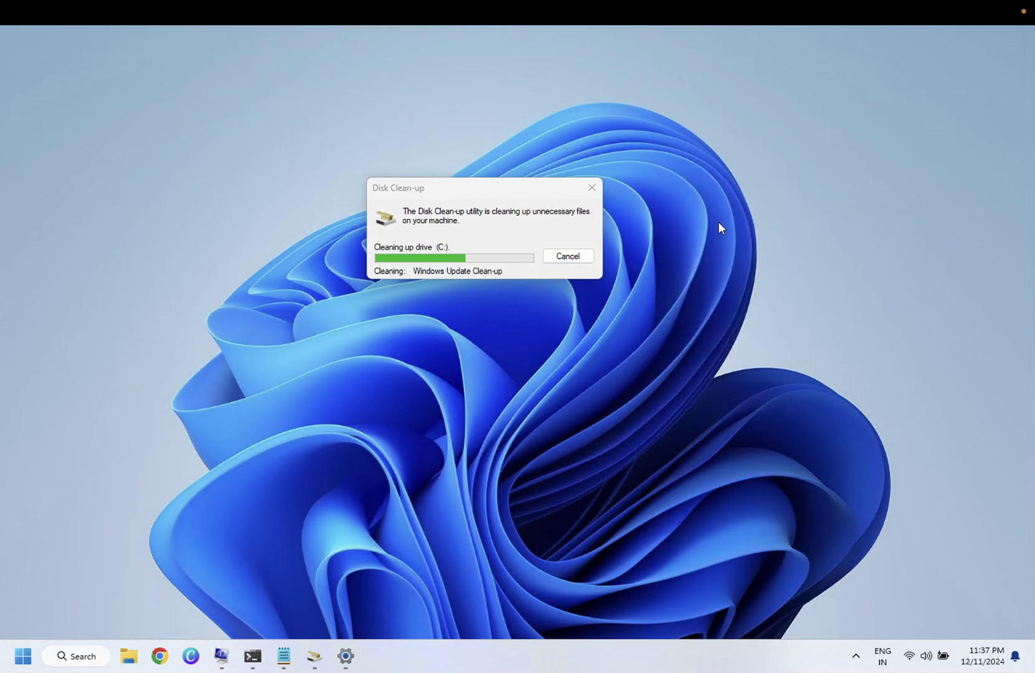
right_click(688, 179)
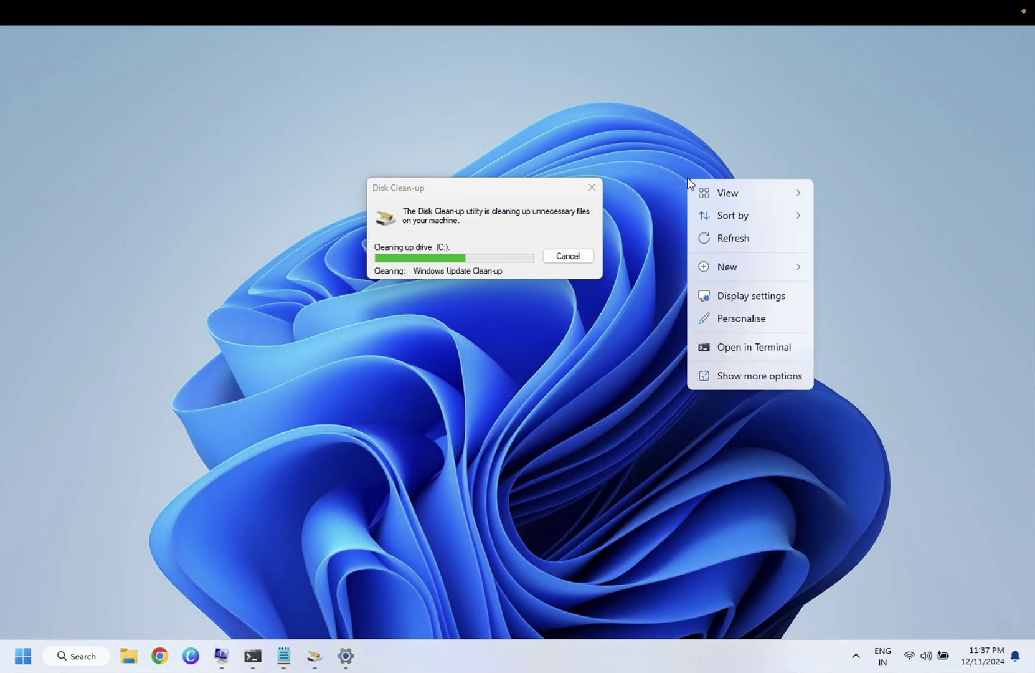
click(728, 236)
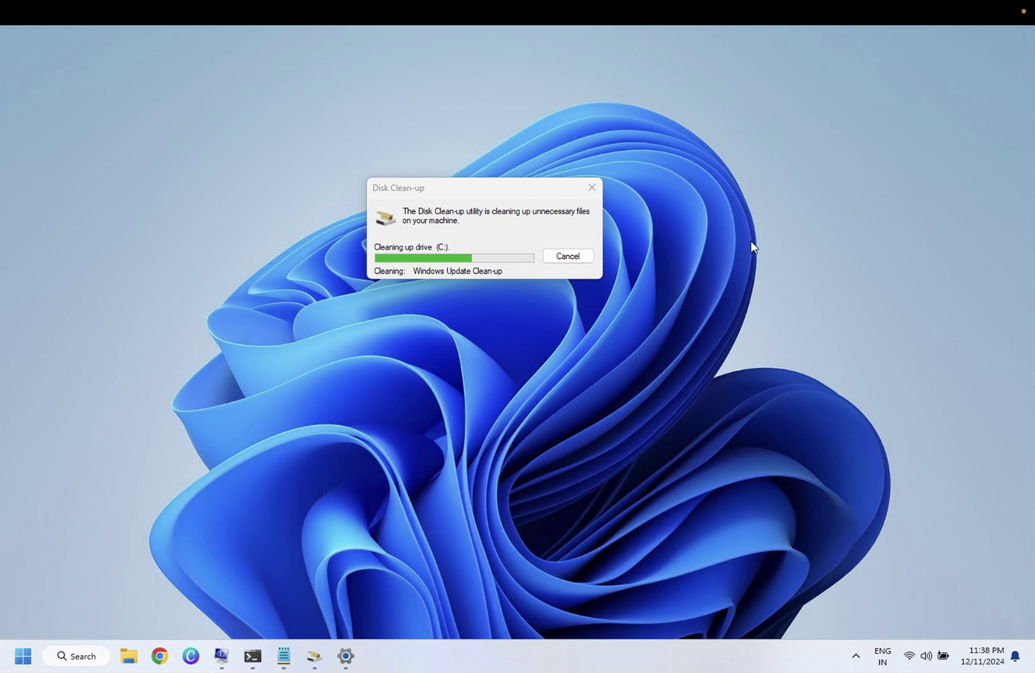
click(523, 194)
drag(523, 194, 525, 193)
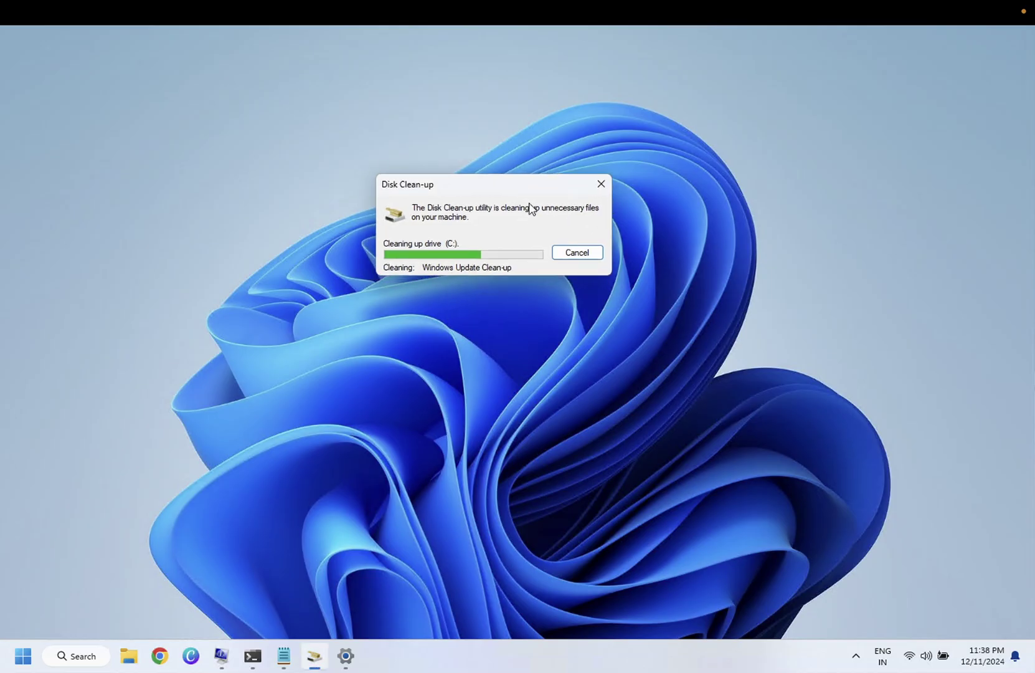